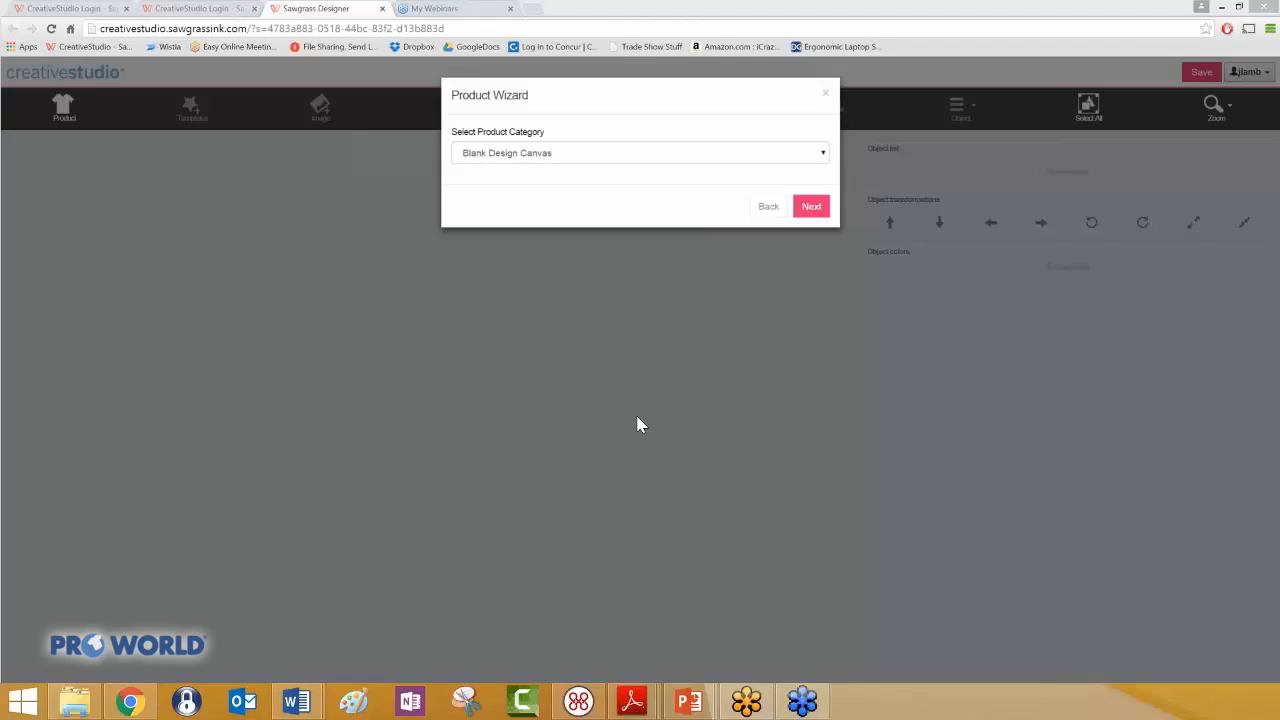
# - Choose the Awards & Plaques product category and the Ogee Edge Plaque (8"x 10") - Unisub 1007/1003 product
pyautogui.click(827, 157)
pyautogui.click(719, 184)
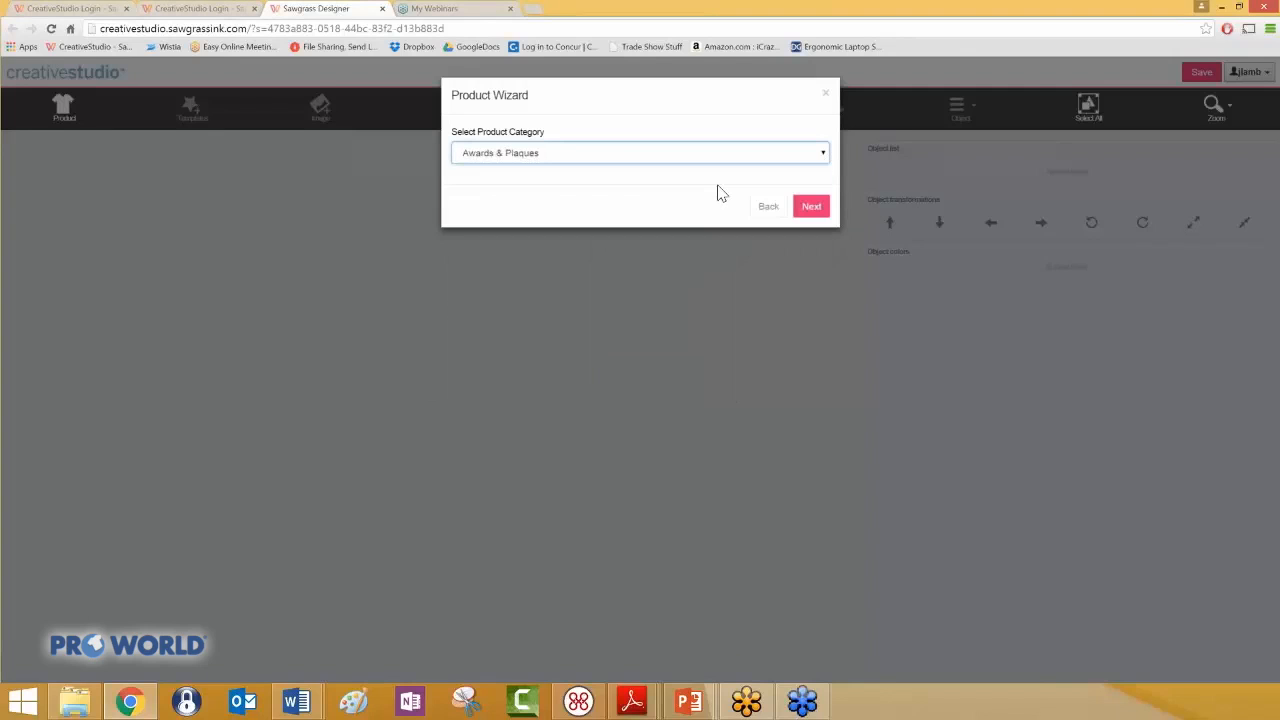
pyautogui.click(812, 206)
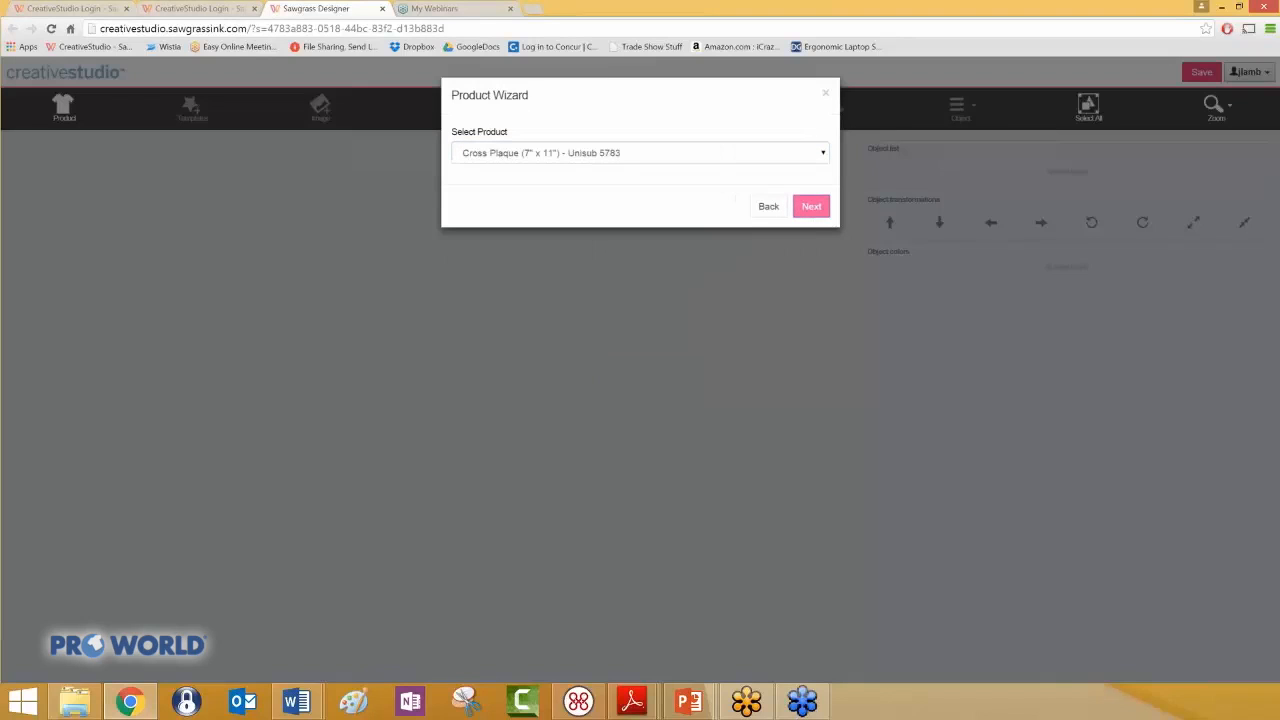
pyautogui.click(827, 157)
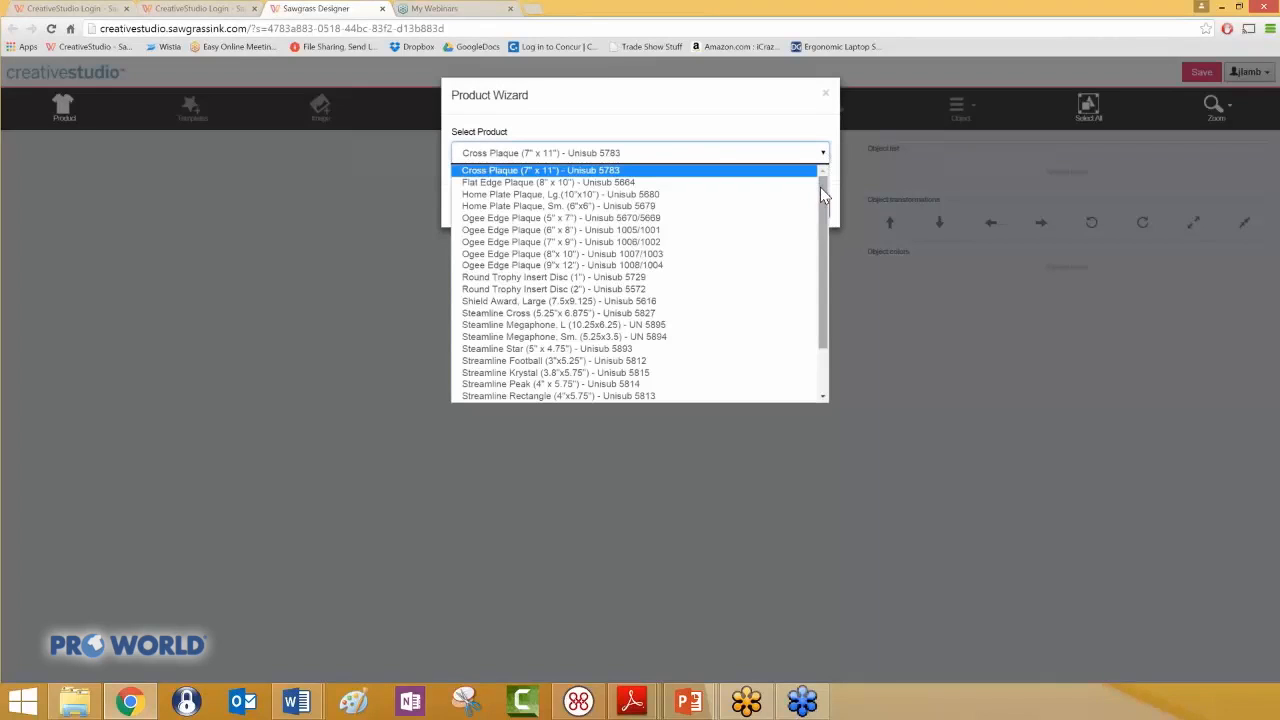
pyautogui.moveTo(820, 191); pyautogui.dragTo(815, 283)
pyautogui.moveTo(830, 225); pyautogui.dragTo(829, 200)
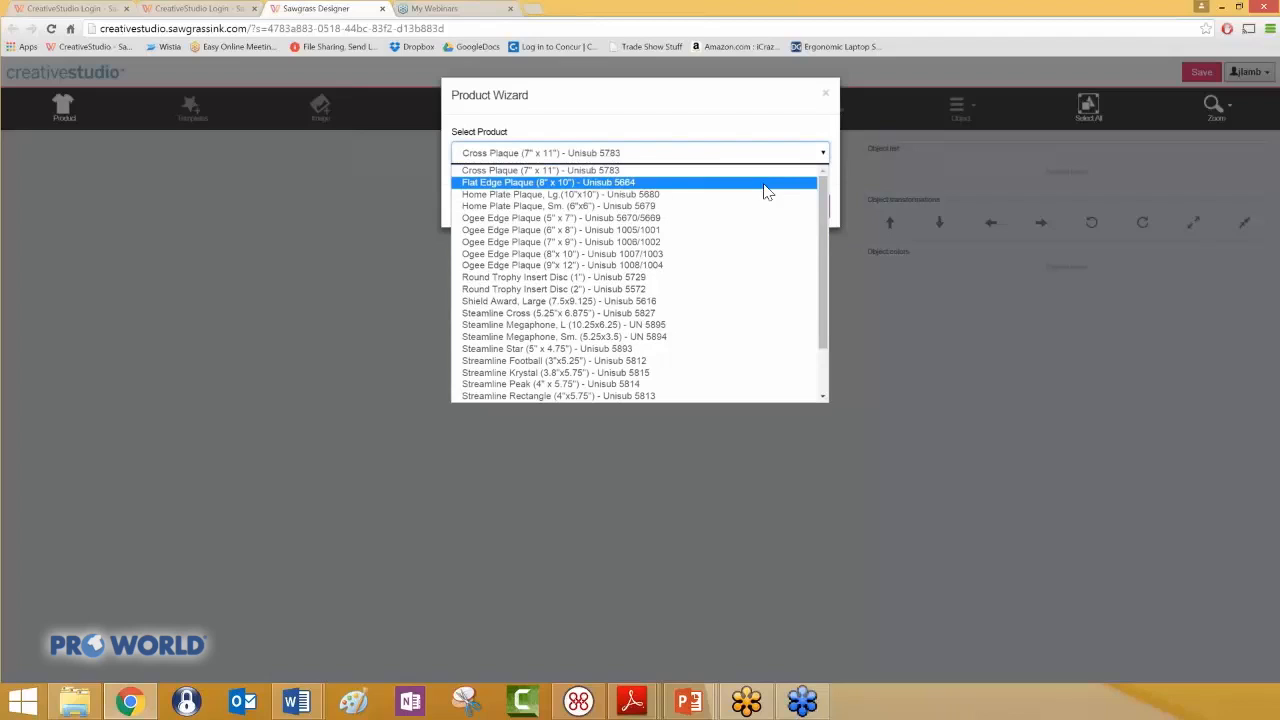
pyautogui.click(697, 254)
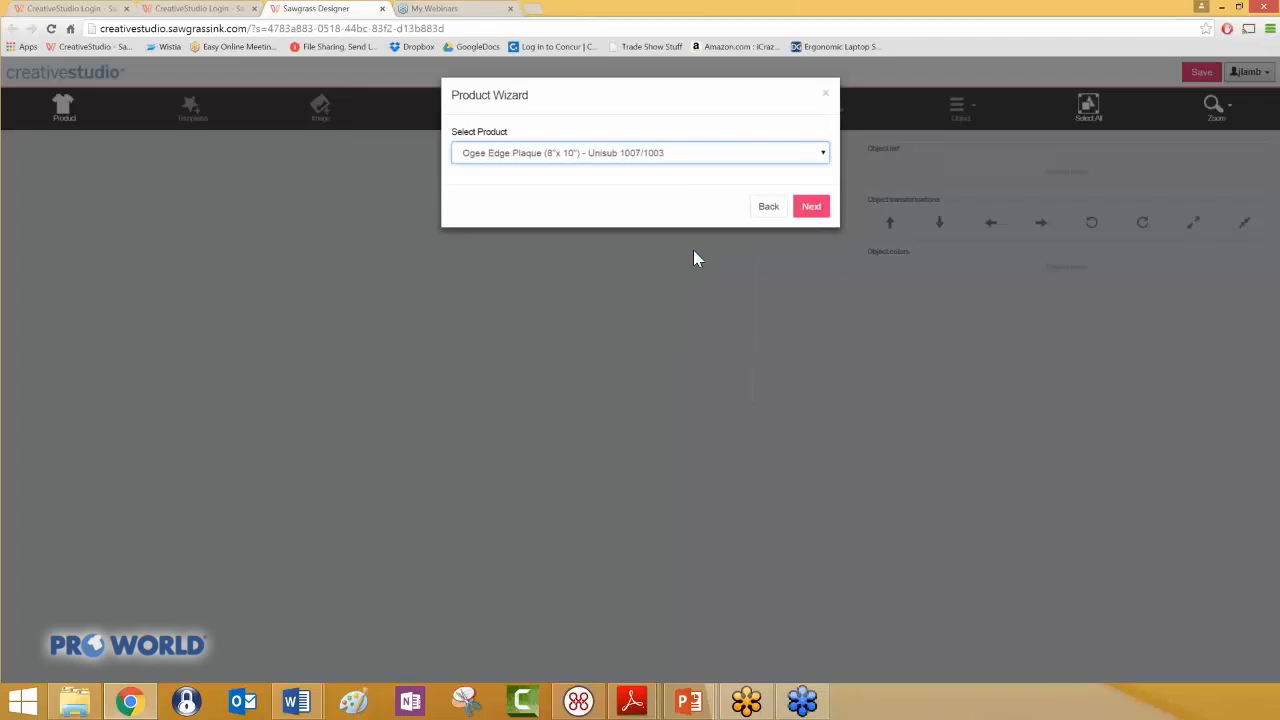
pyautogui.click(818, 207)
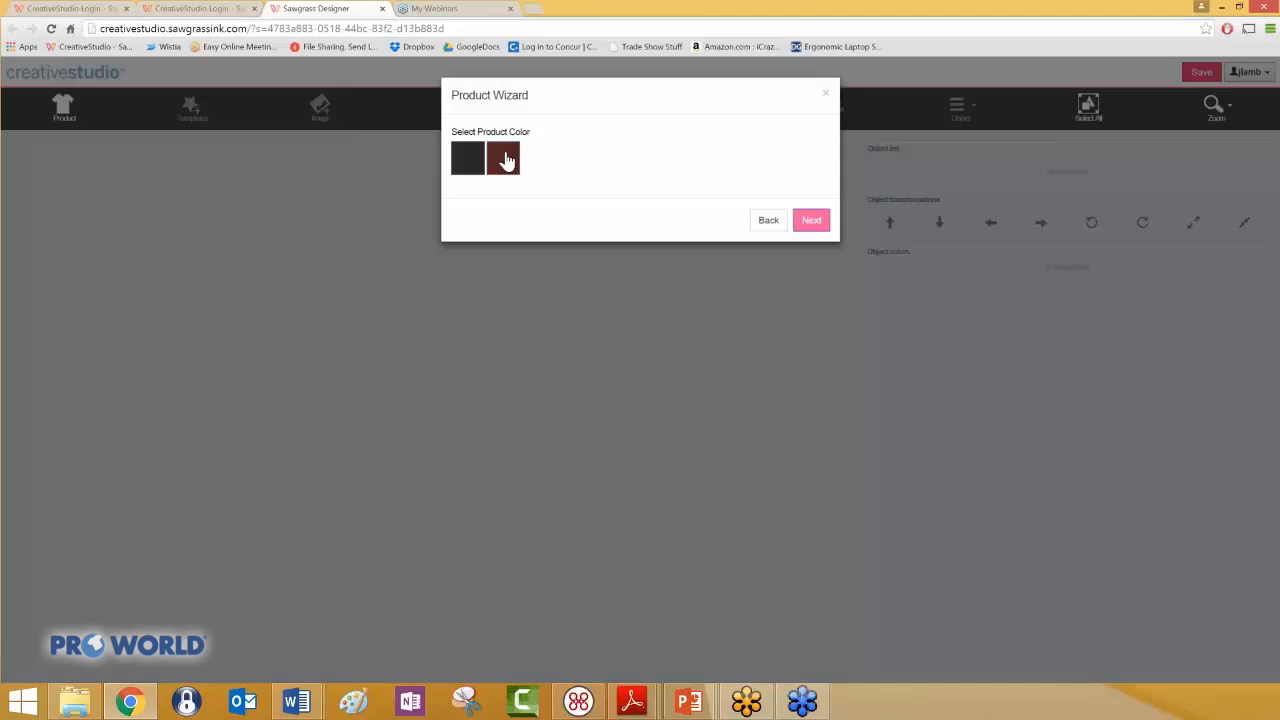
# - Choose the dark red plaque color and the vertical side with Letter Vertical page size, and start the designer
pyautogui.click(811, 220)
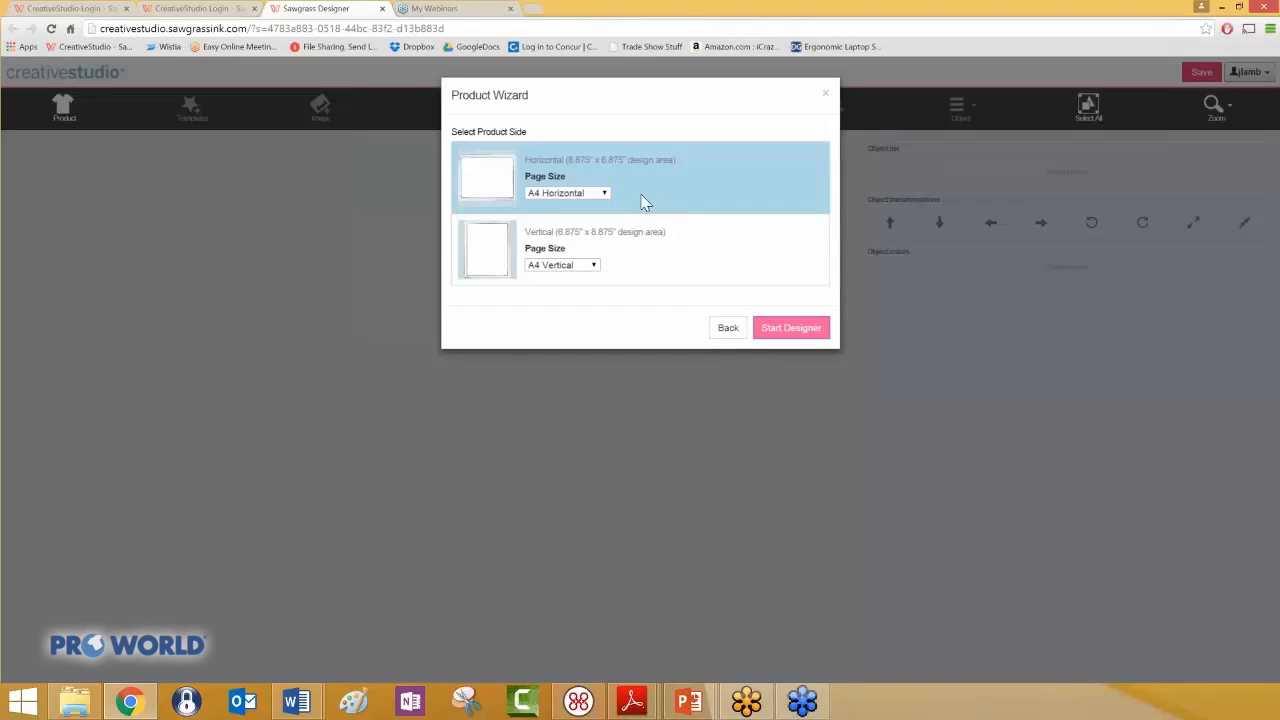
pyautogui.click(596, 270)
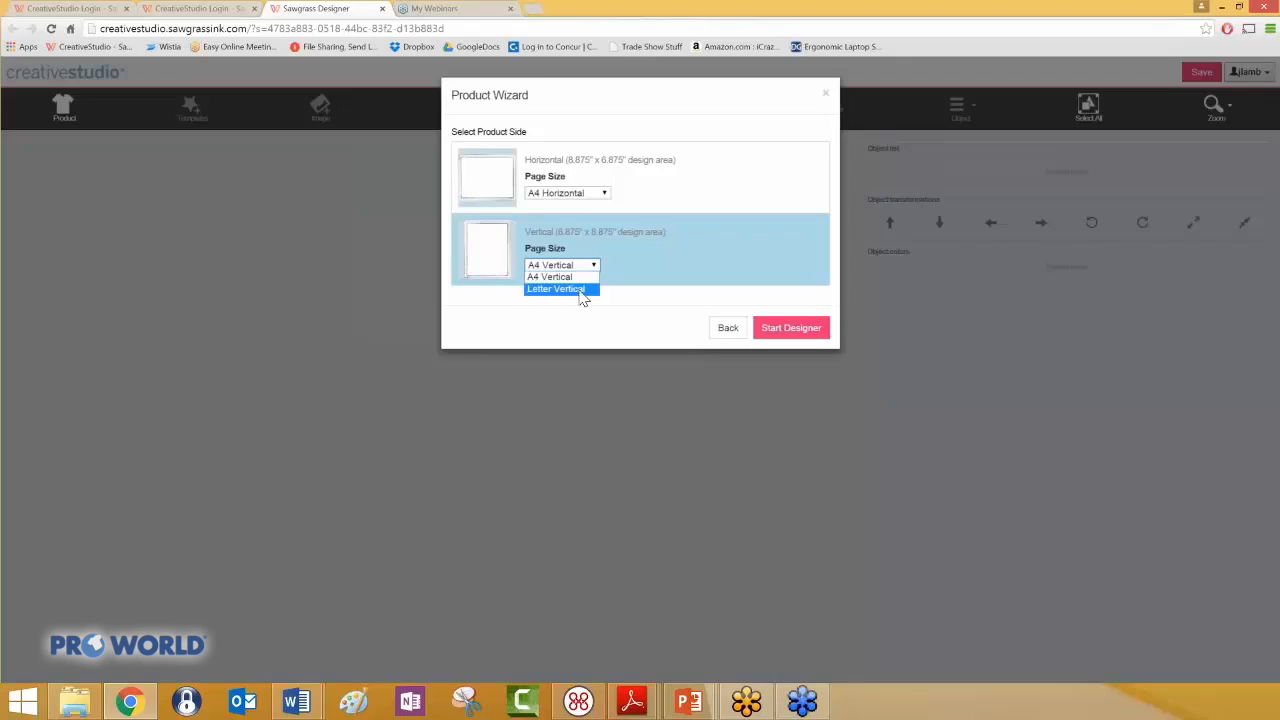
pyautogui.click(583, 292)
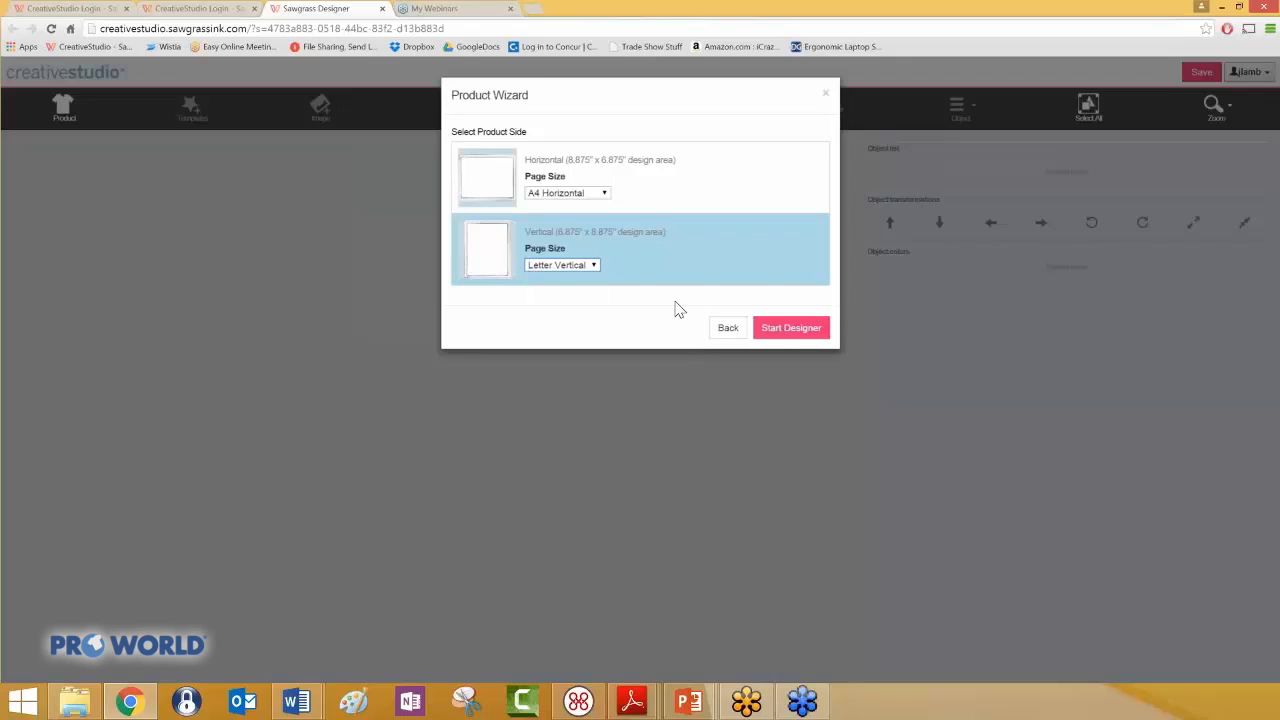
pyautogui.click(786, 329)
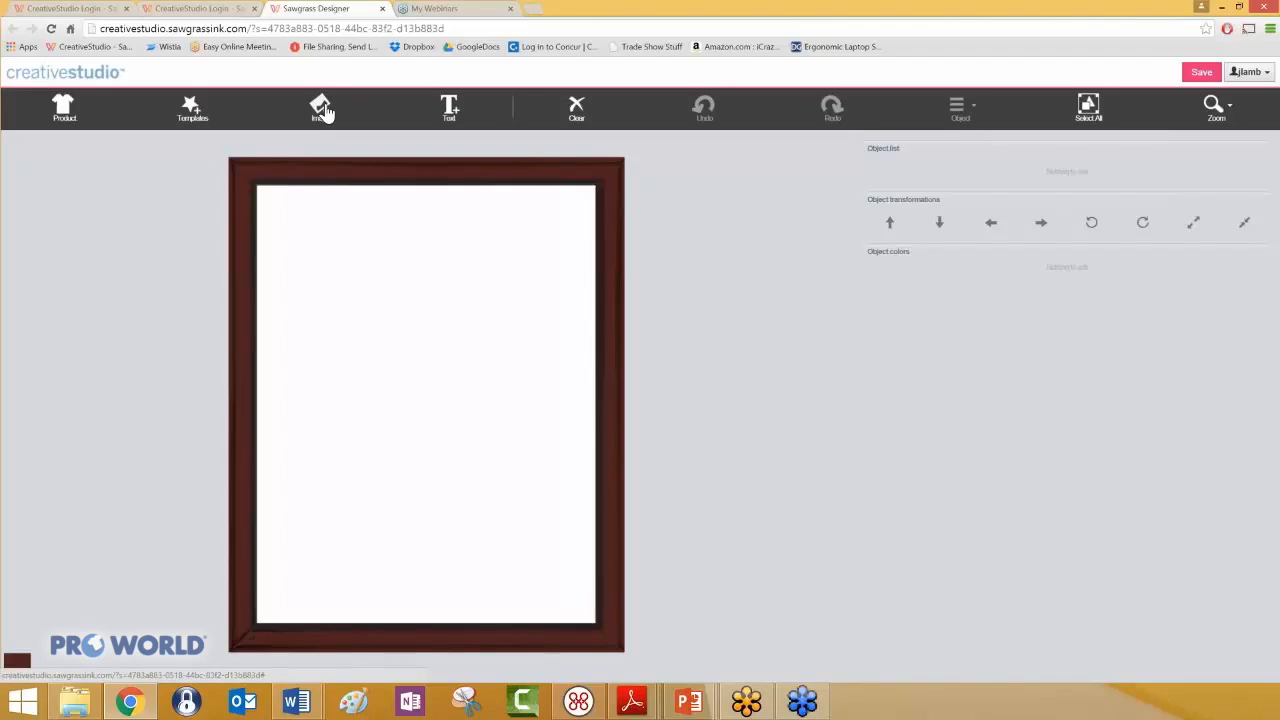
# - Apply the School Team Plaque Vertical 02 template from the Awards & Plaques category to the plaque
pyautogui.click(191, 110)
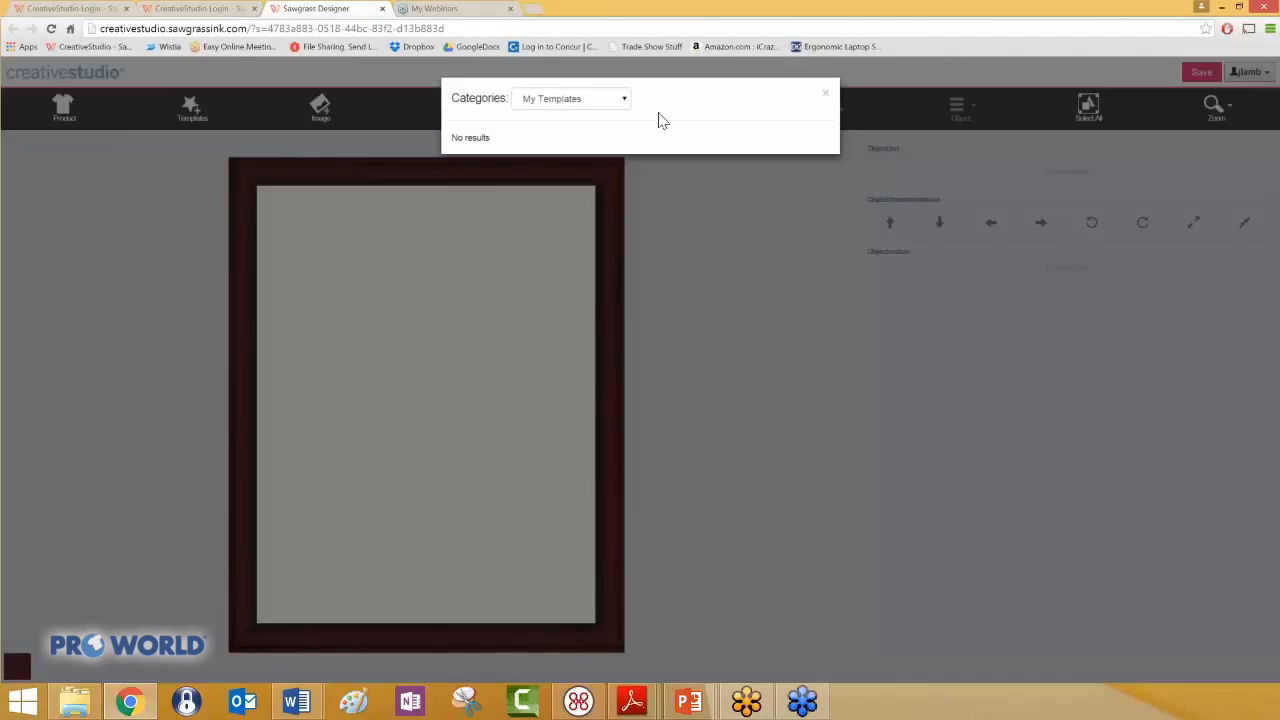
pyautogui.click(624, 100)
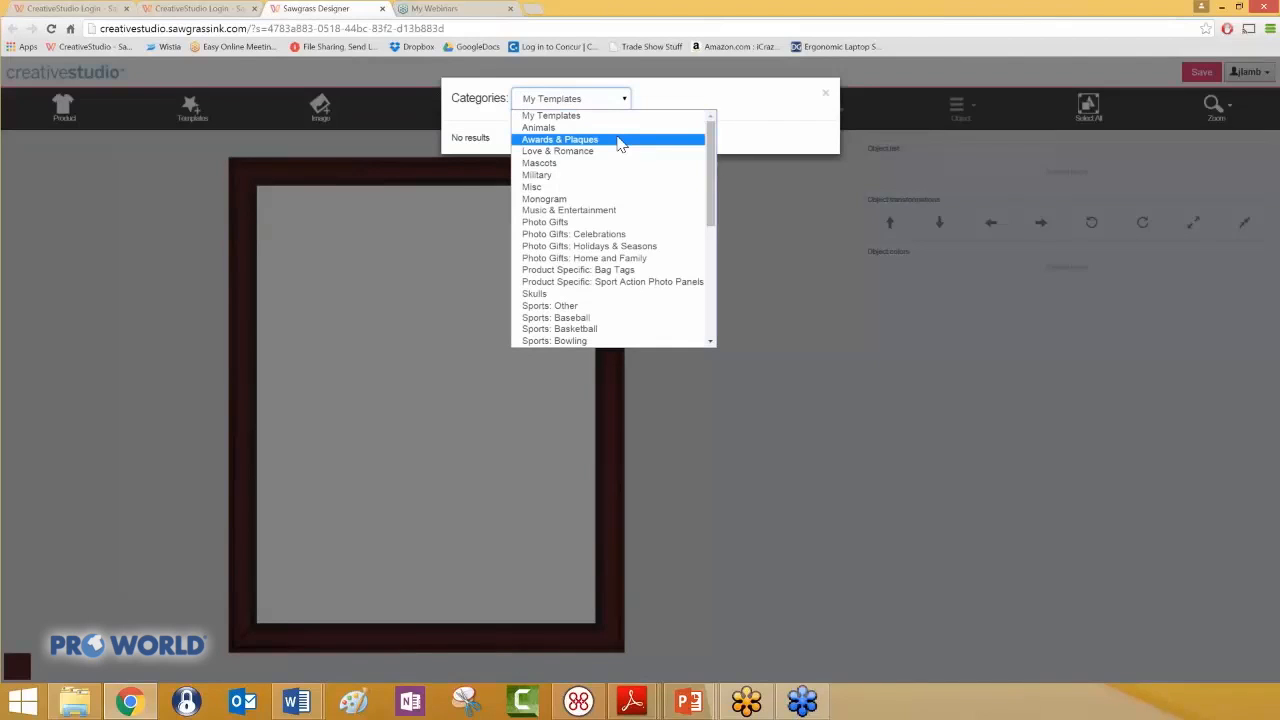
pyautogui.click(619, 141)
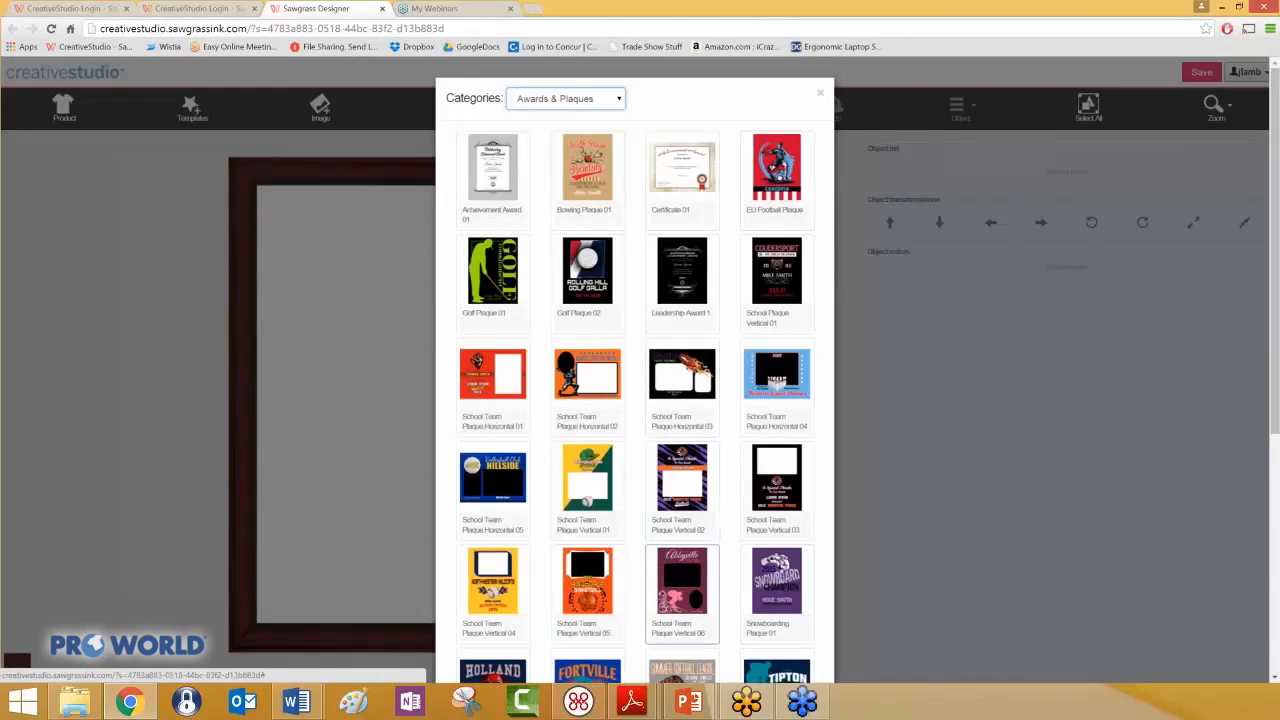
pyautogui.click(697, 495)
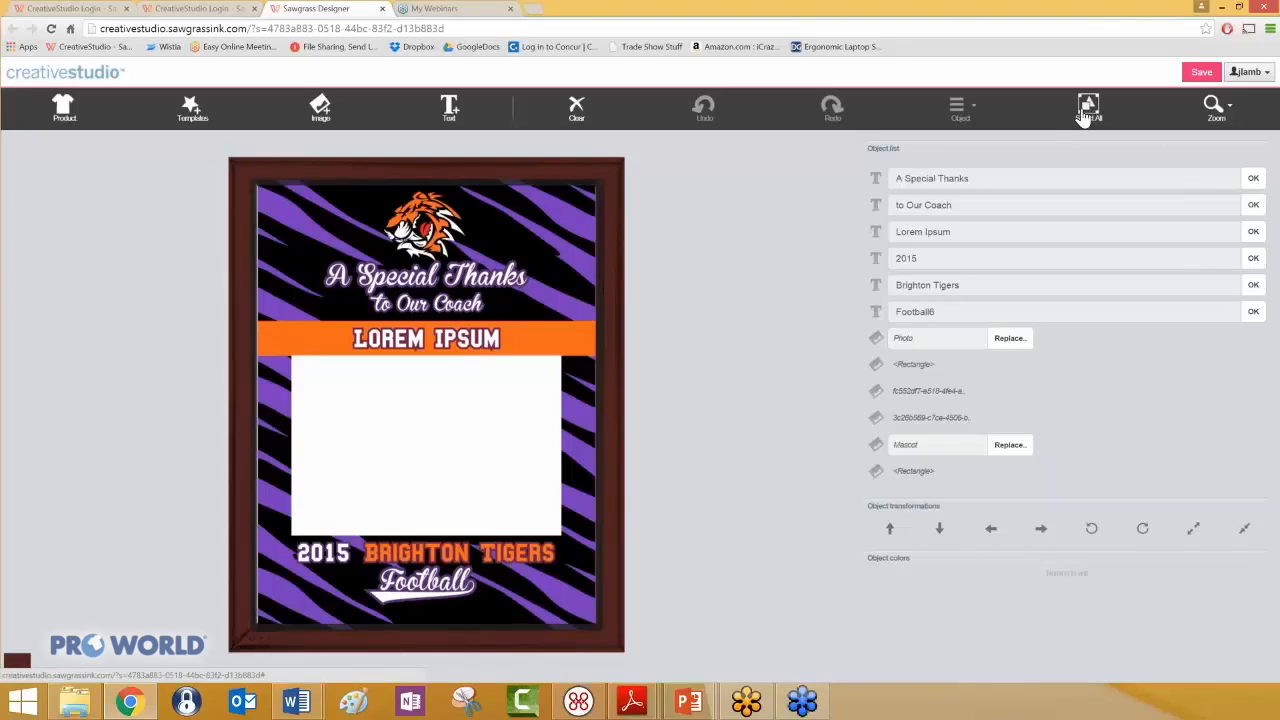
# - Inspect the template's separate elements: the tiger mascot and the "A Special Thanks", "to Our Coach" and "Lorem Ipsum" text lines
pyautogui.click(410, 228)
pyautogui.click(452, 292)
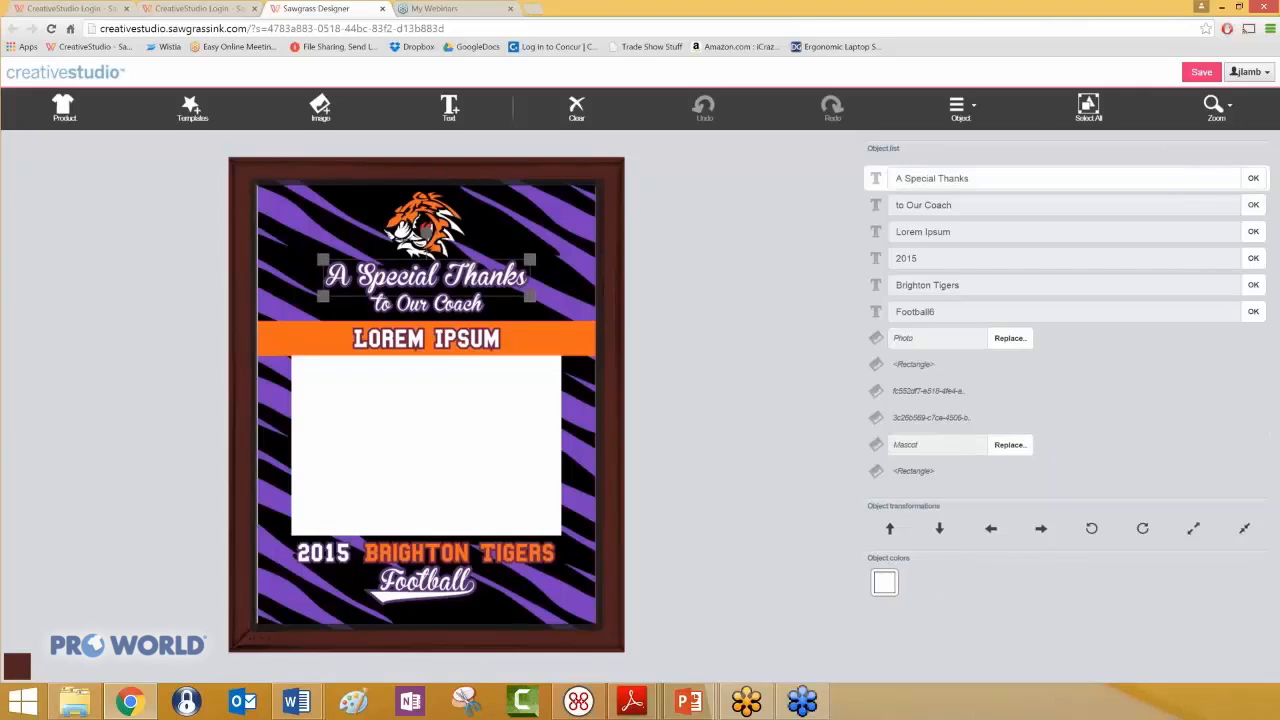
pyautogui.click(456, 307)
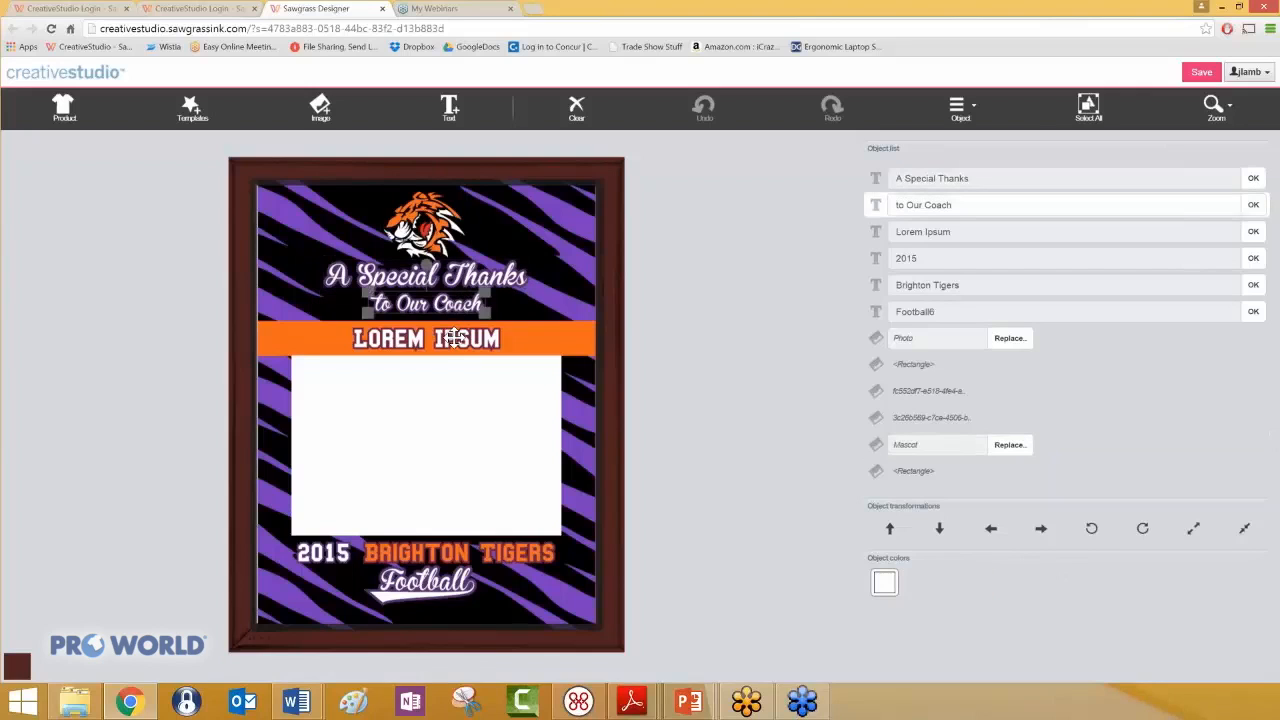
pyautogui.click(453, 339)
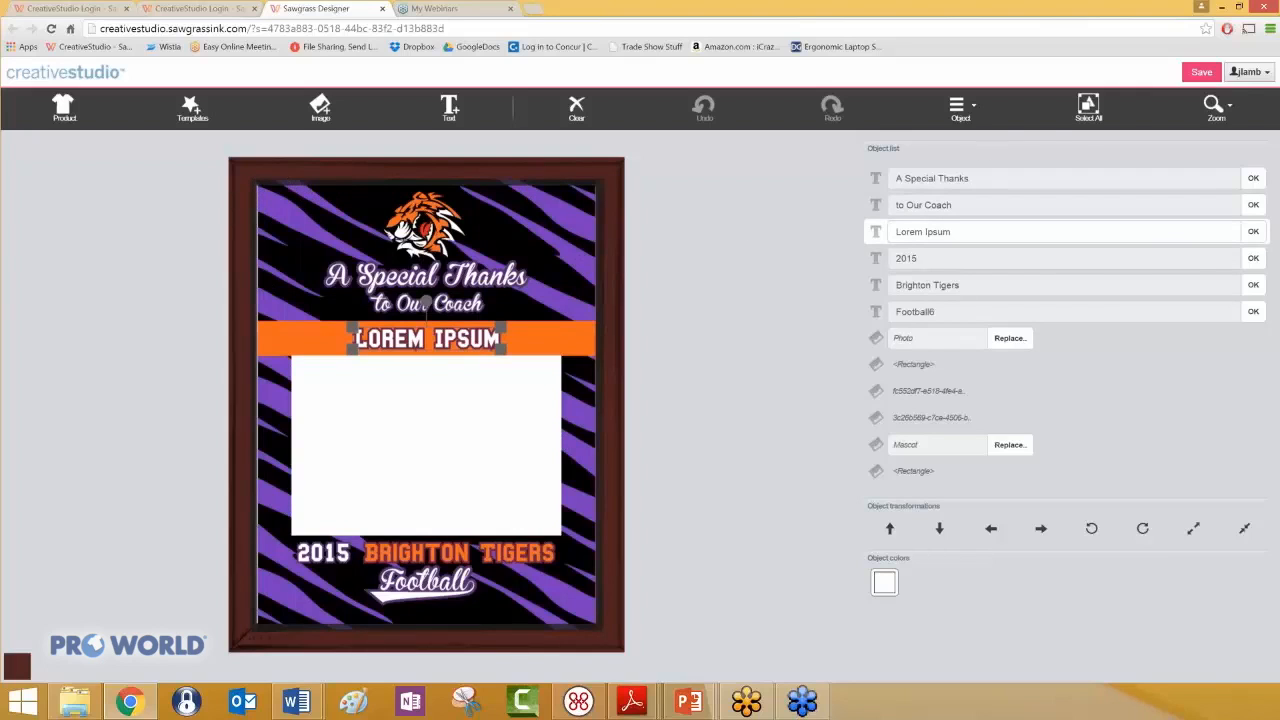
# - Select the whole design and scale it up slightly so it extends past the plaque's printable area on all sides
pyautogui.click(1088, 112)
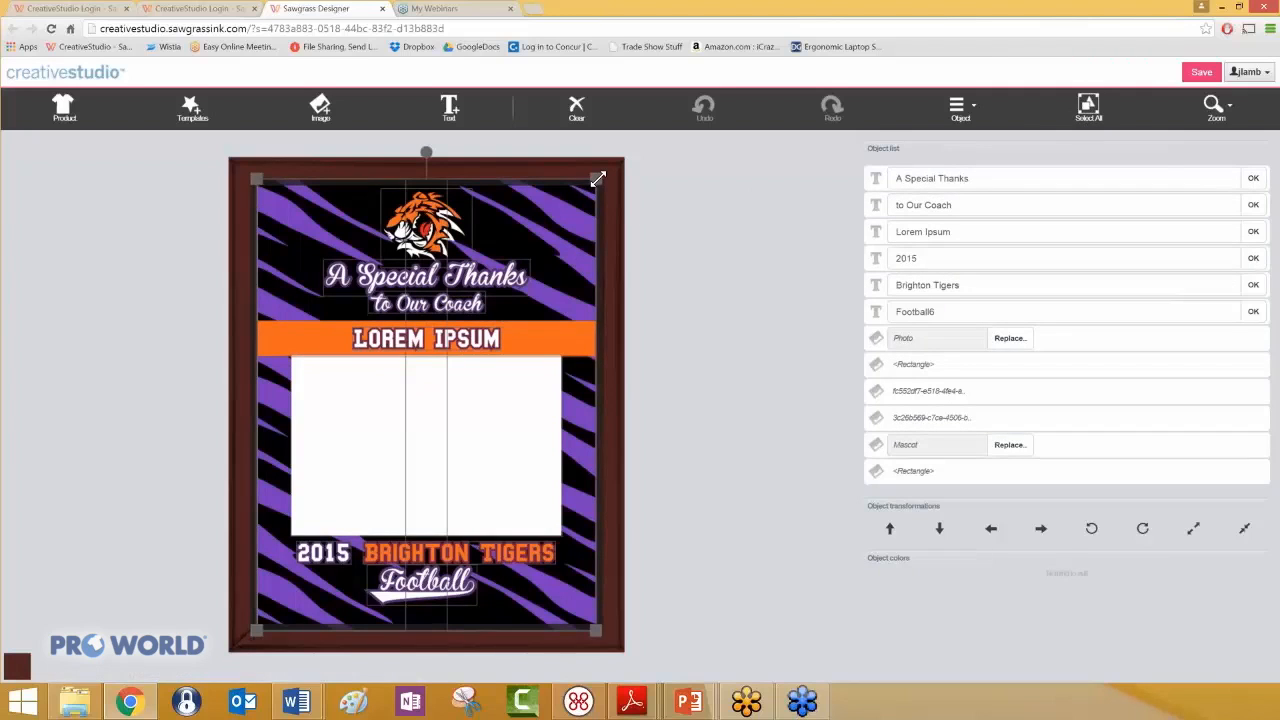
pyautogui.moveTo(597, 179); pyautogui.dragTo(603, 173)
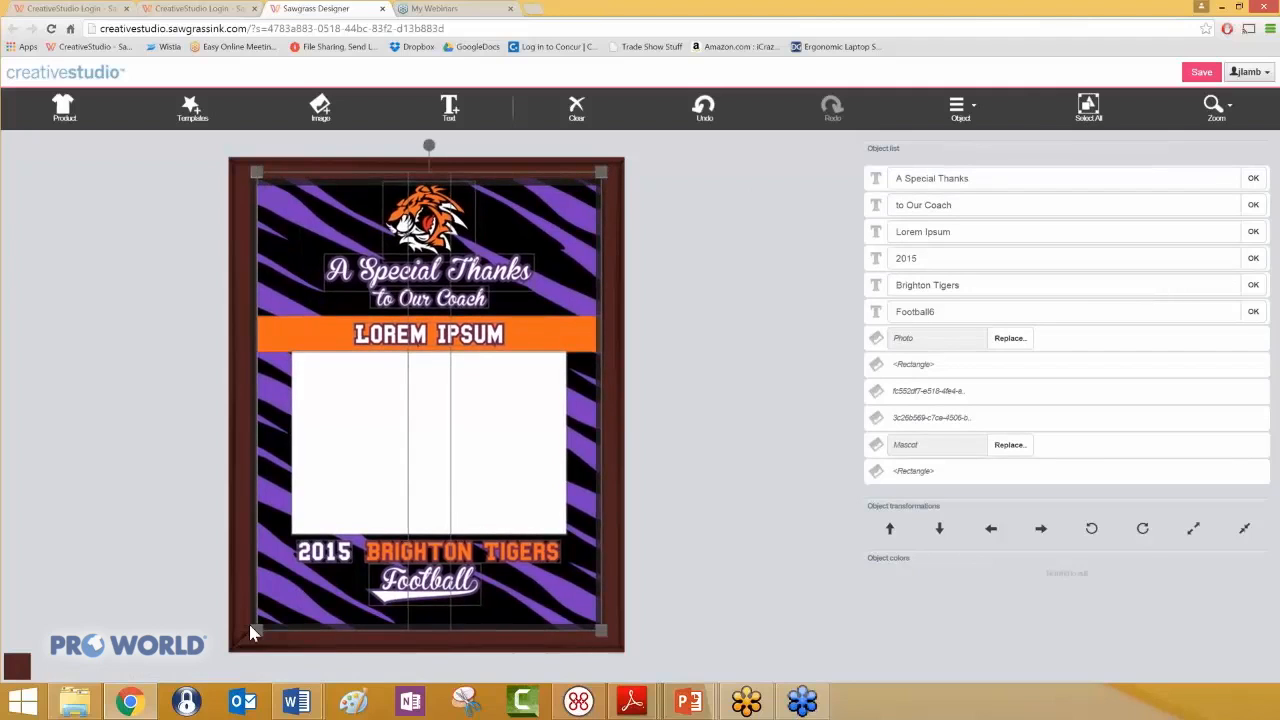
pyautogui.moveTo(252, 632); pyautogui.dragTo(249, 637)
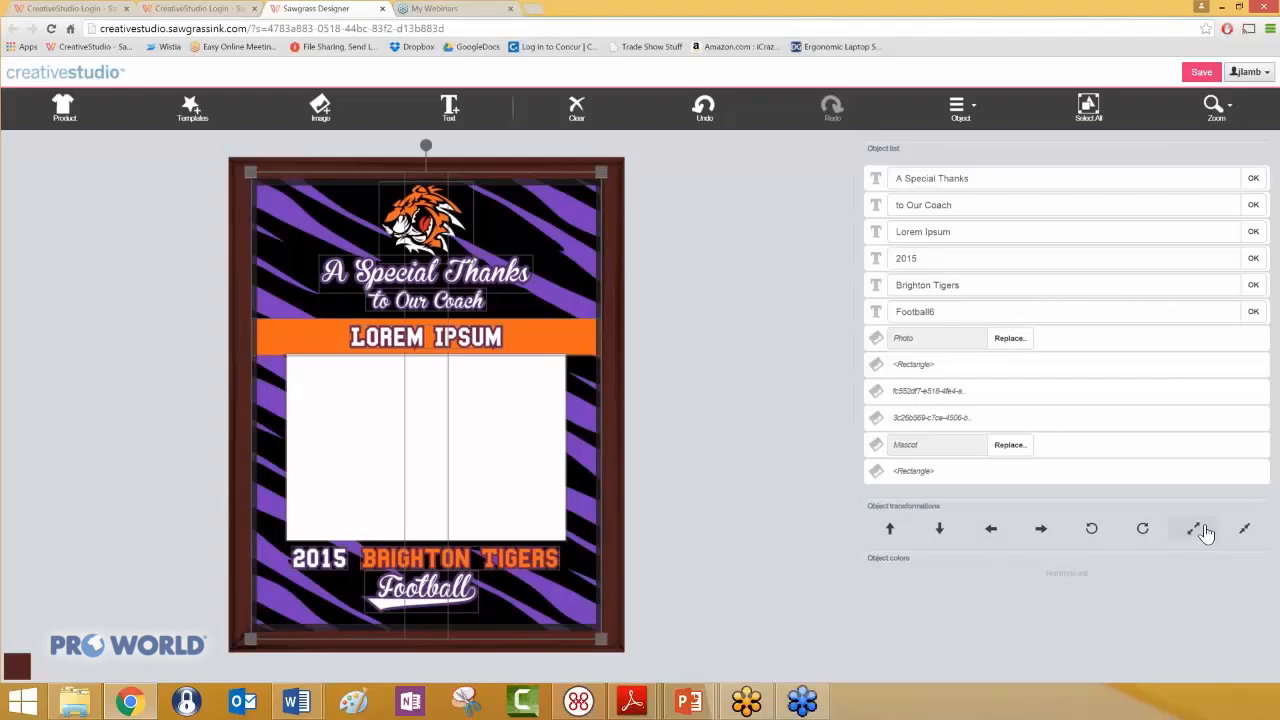
pyautogui.click(1246, 529)
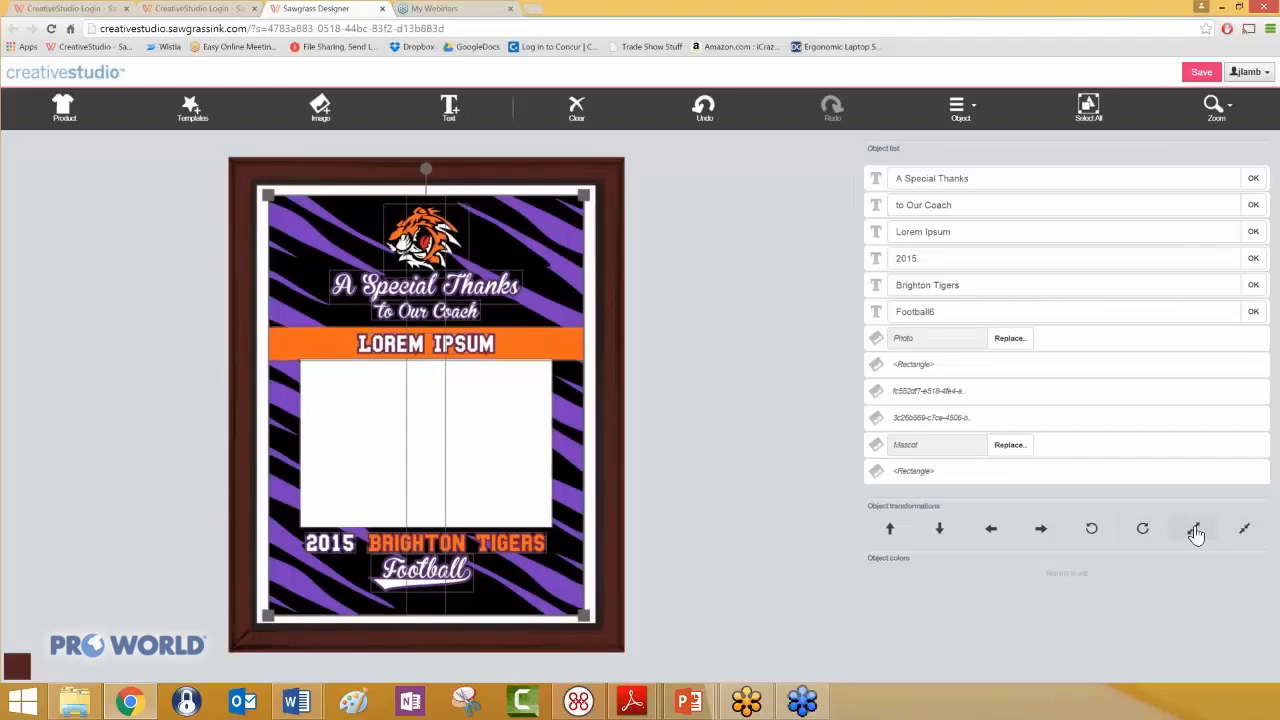
pyautogui.click(1194, 532)
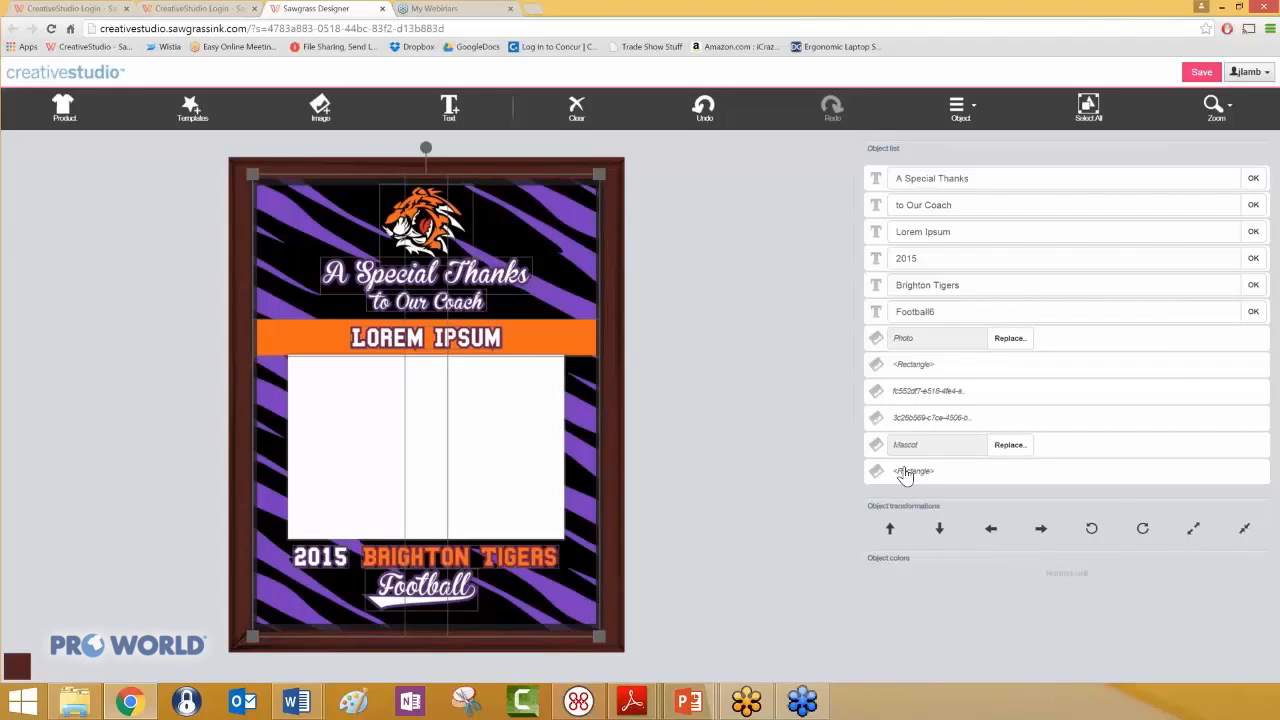
pyautogui.click(668, 346)
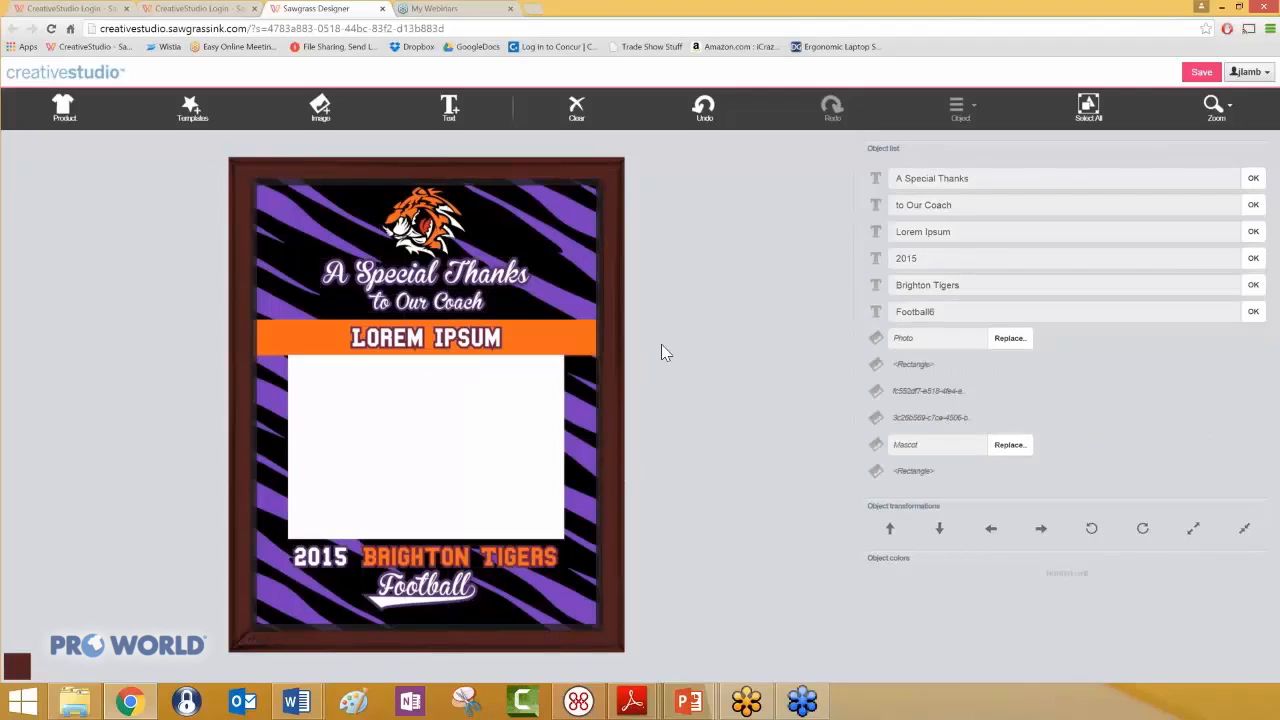
# - Replace the word Football with Soccer in the text line below the team name, leaving the trailing 6
pyautogui.click(425, 587)
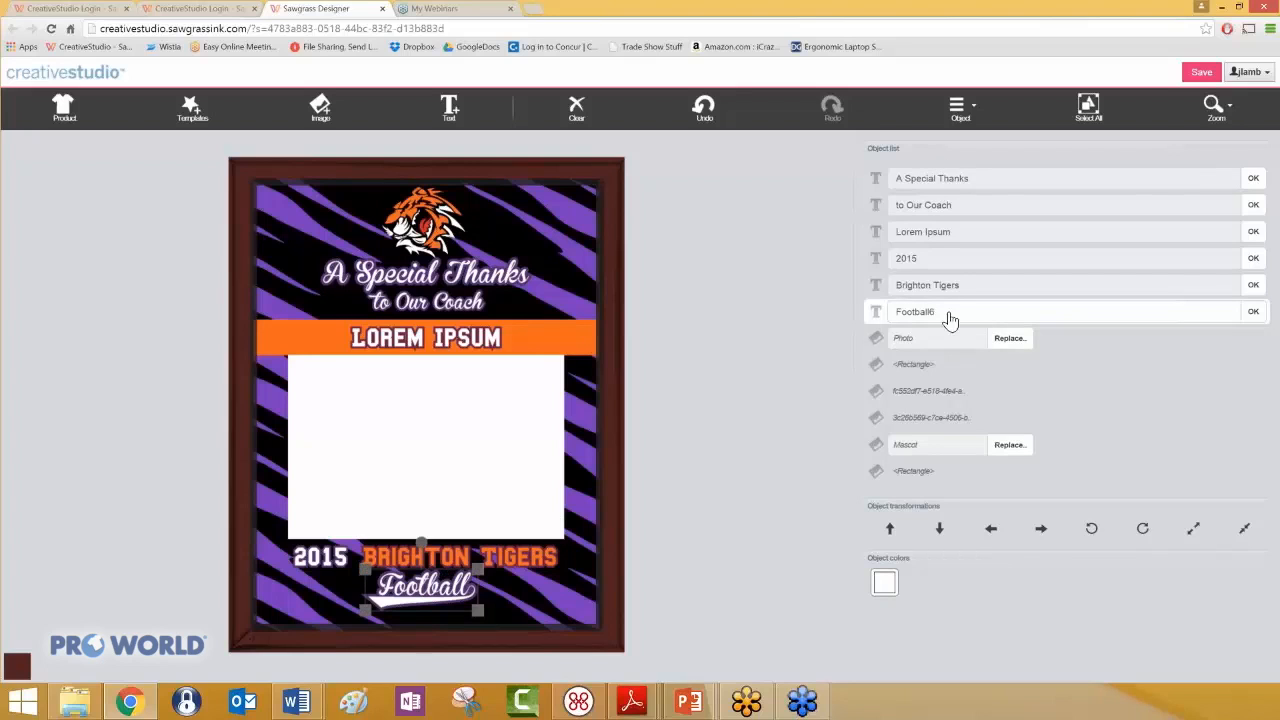
pyautogui.click(946, 313)
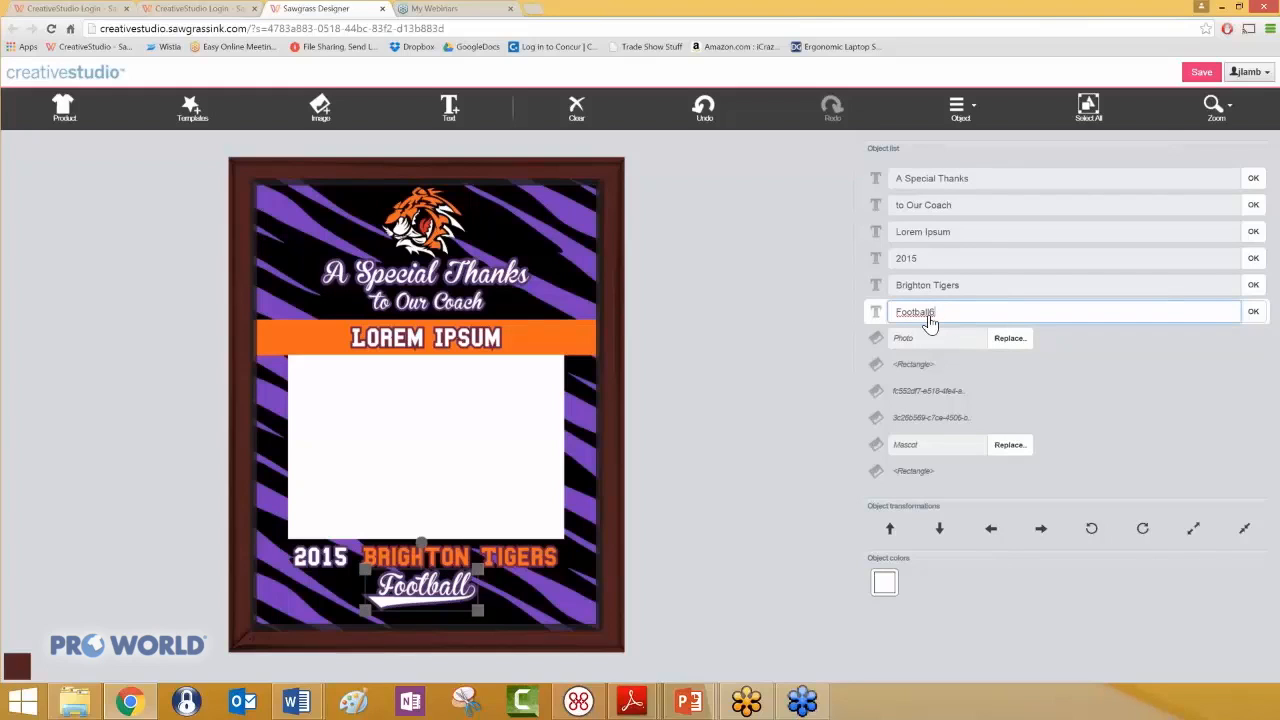
pyautogui.moveTo(923, 322); pyautogui.dragTo(893, 330)
pyautogui.write('Soccer6')
pyautogui.click(1253, 313)
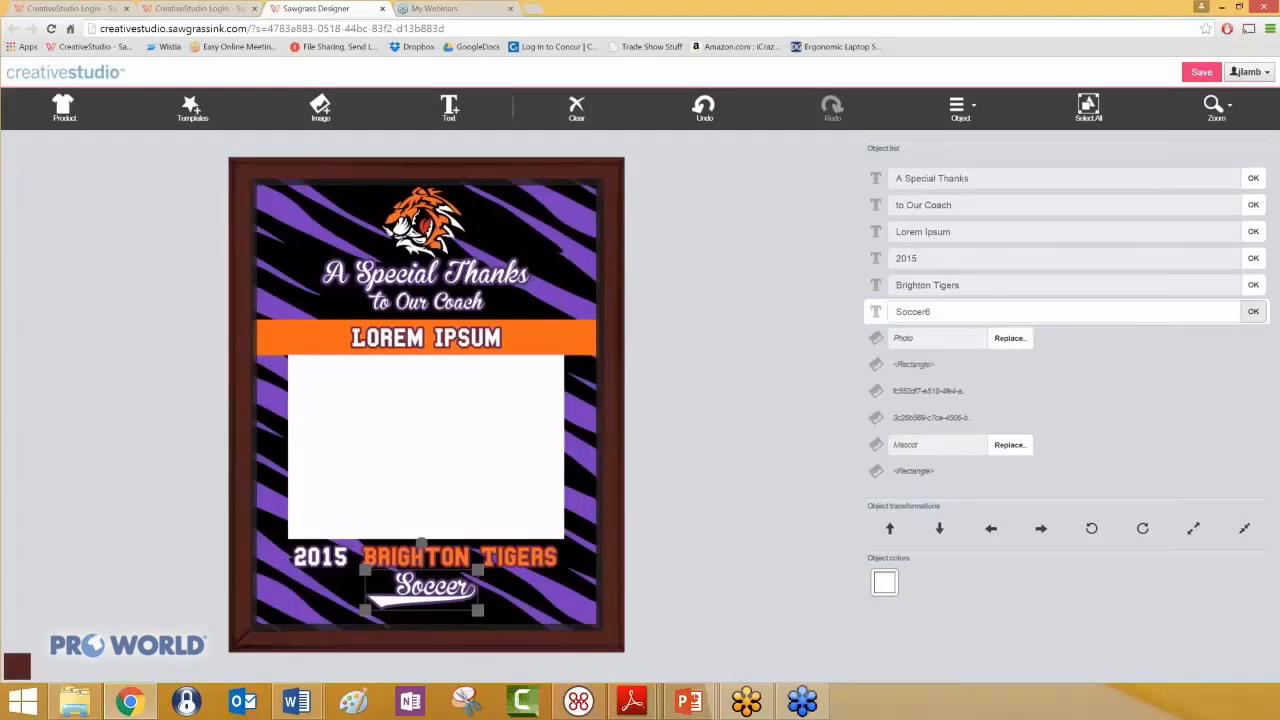
# - Change the trailing digit of the Soccer text to 4 to shorten the swash tail under the word
pyautogui.click(933, 316)
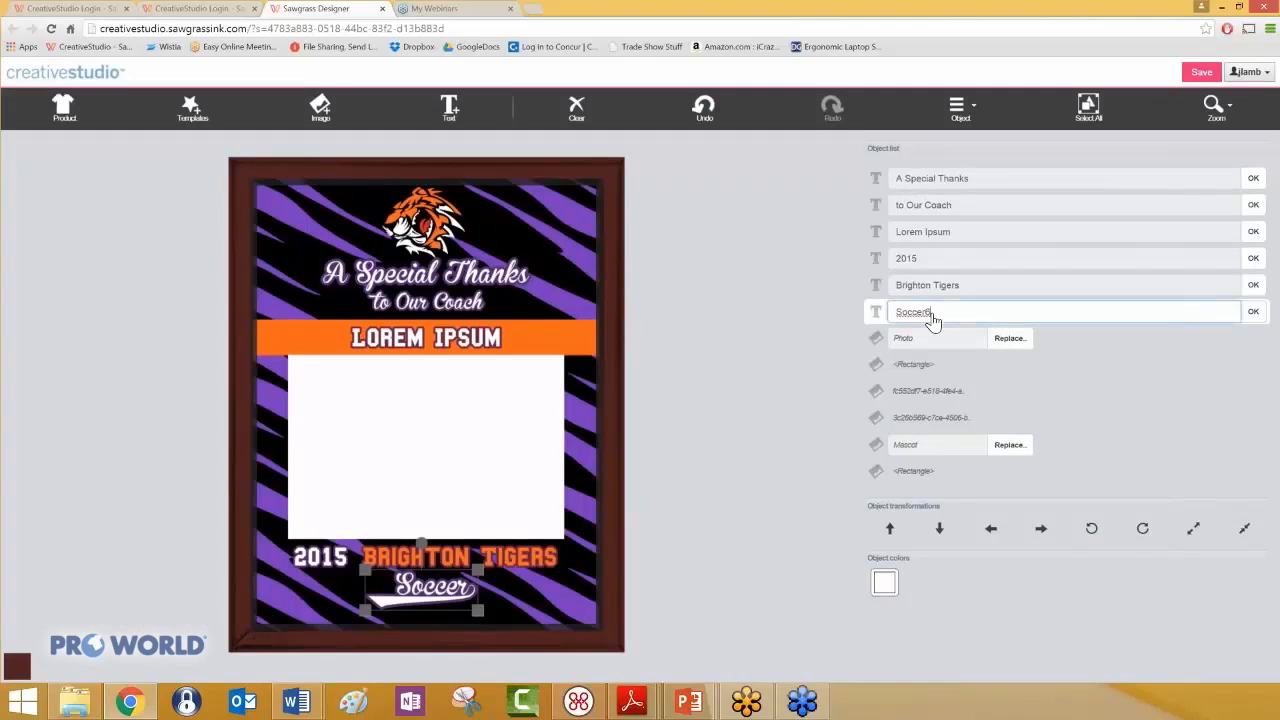
pyautogui.press('BackSpace')
pyautogui.write('4')
pyautogui.click(1253, 313)
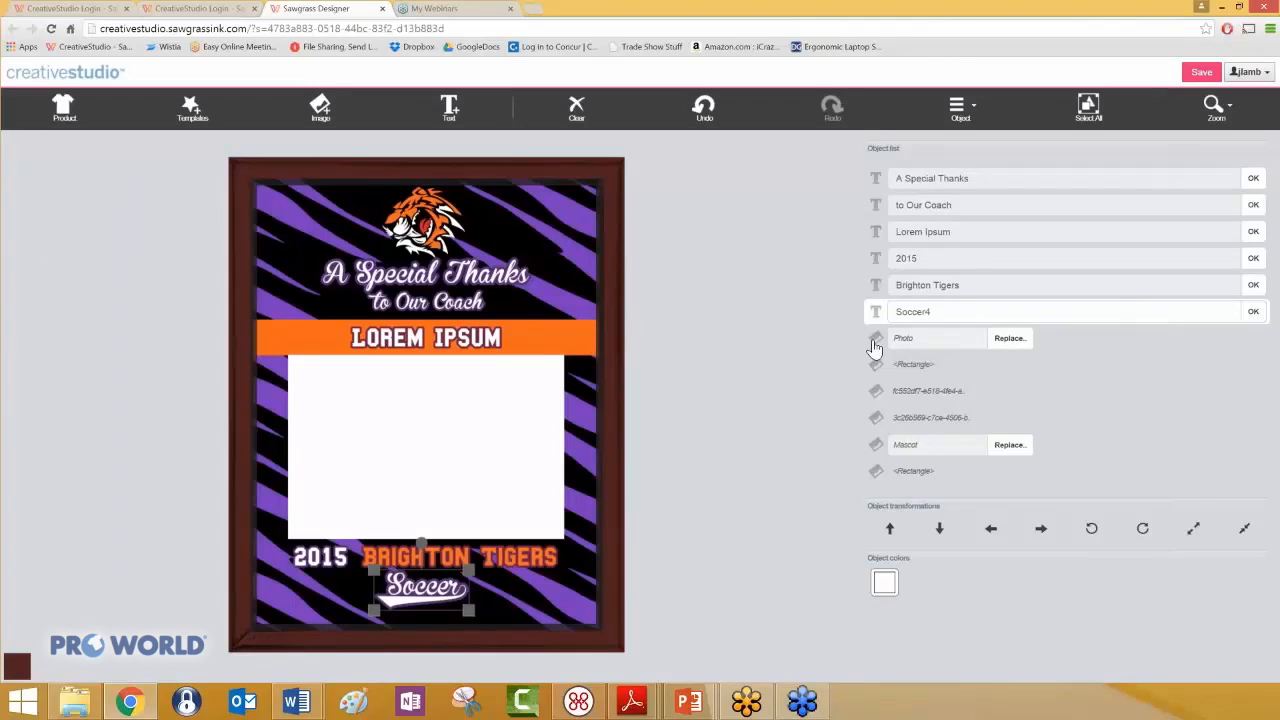
# - Replace the blank photo placeholder with the "player" picture from My Images
pyautogui.click(430, 407)
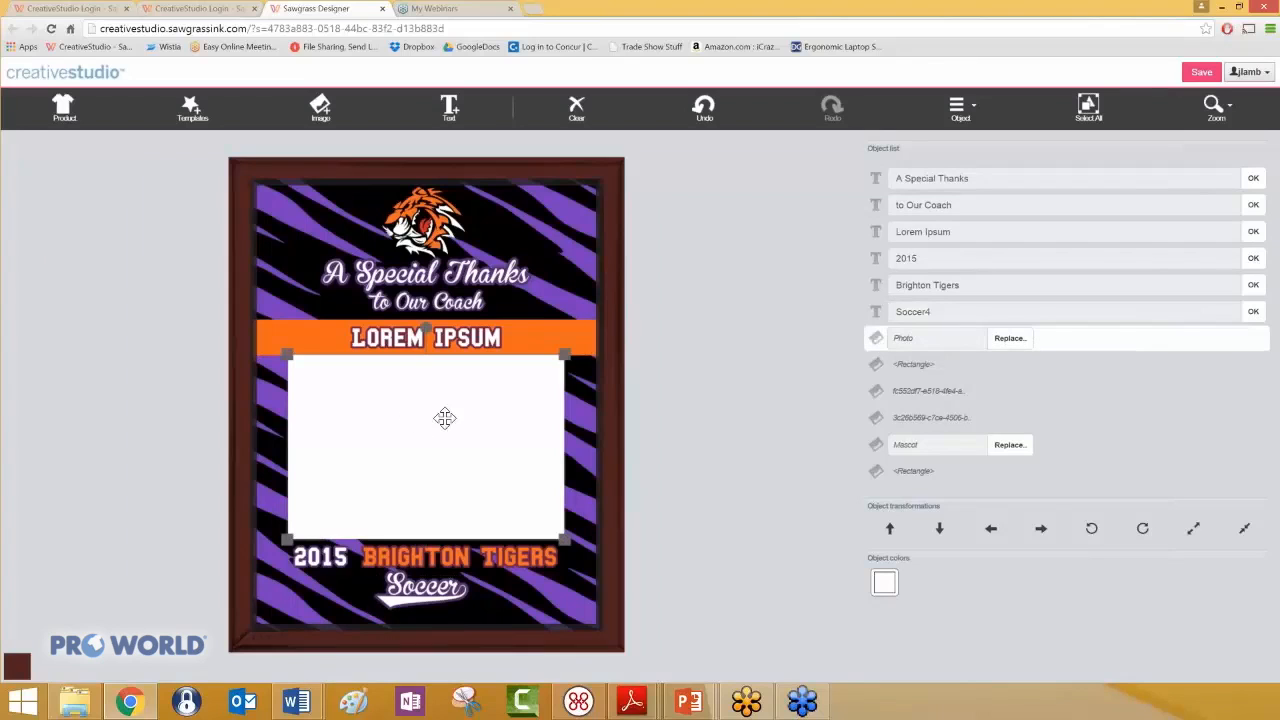
pyautogui.click(1011, 341)
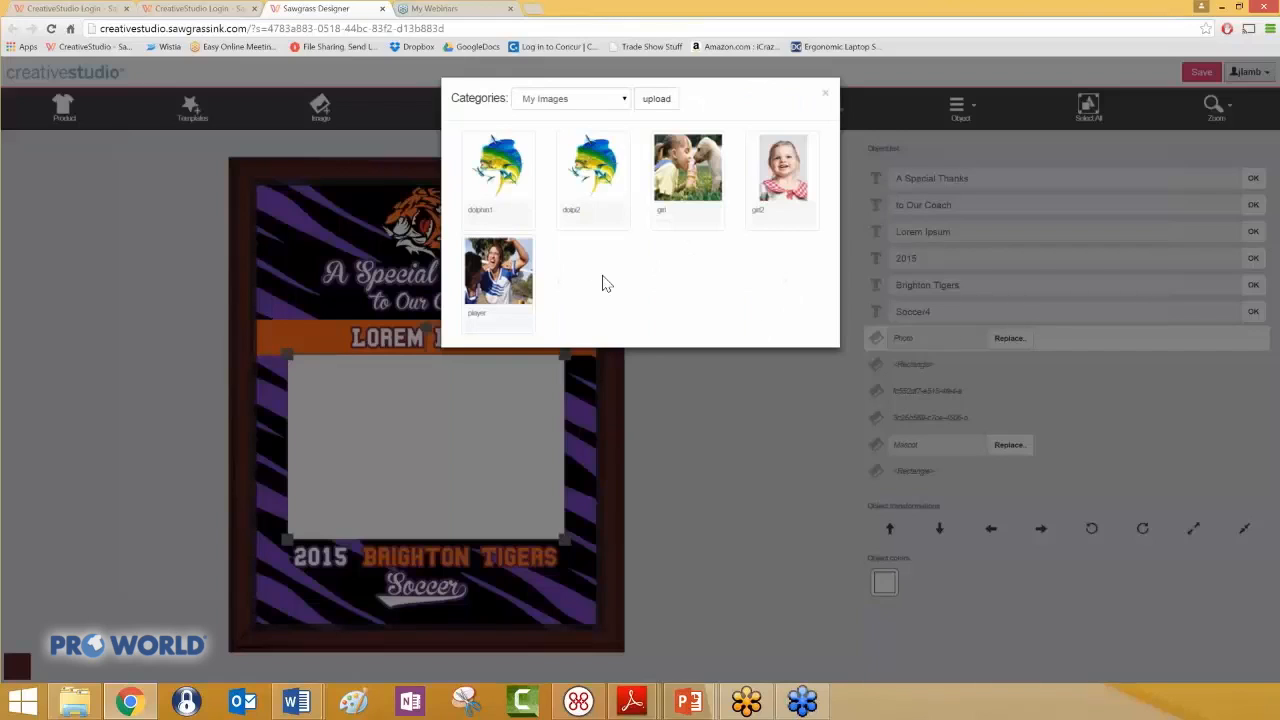
pyautogui.click(516, 287)
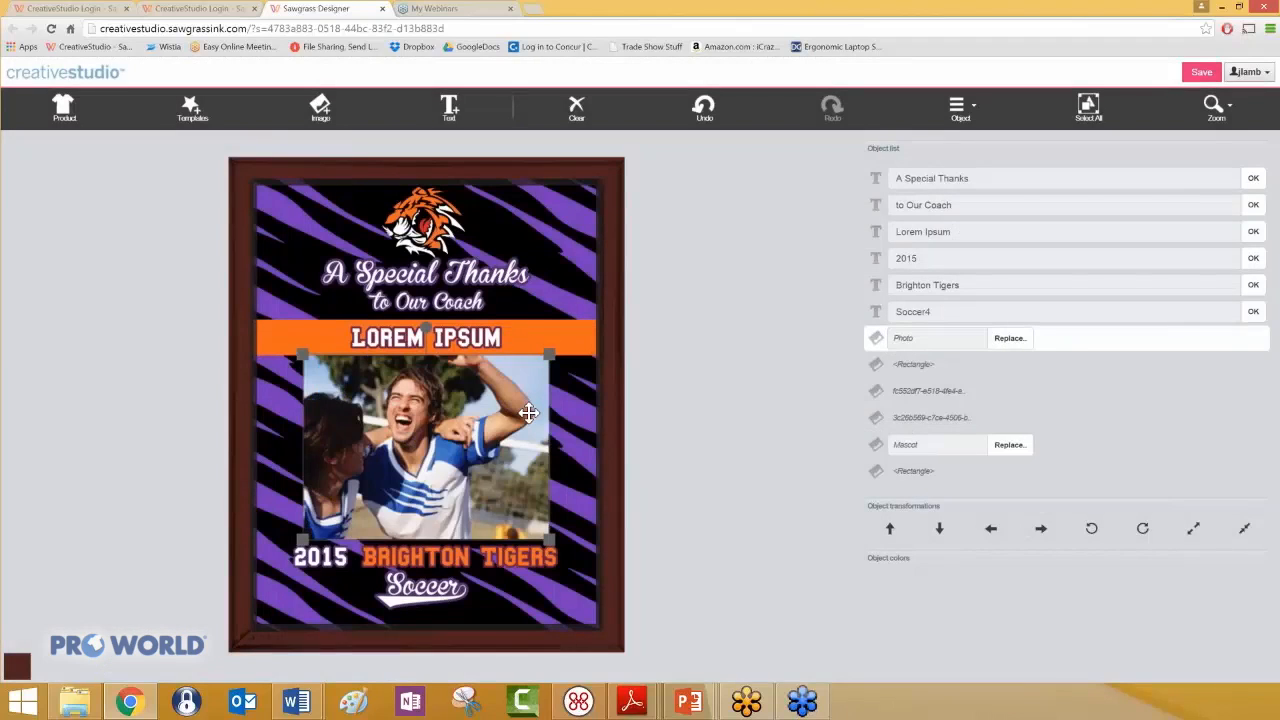
# - Change the "to Our Coach" text line to read "to Our MVP"
pyautogui.click(446, 300)
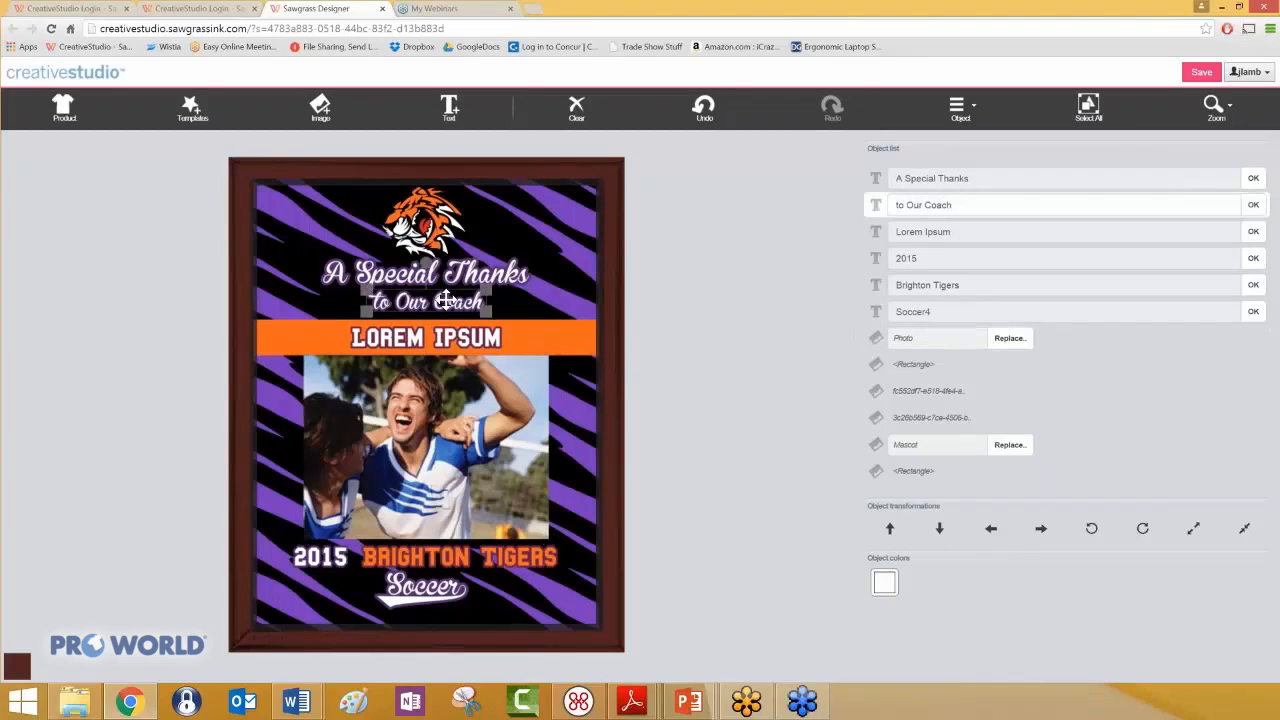
pyautogui.click(905, 210)
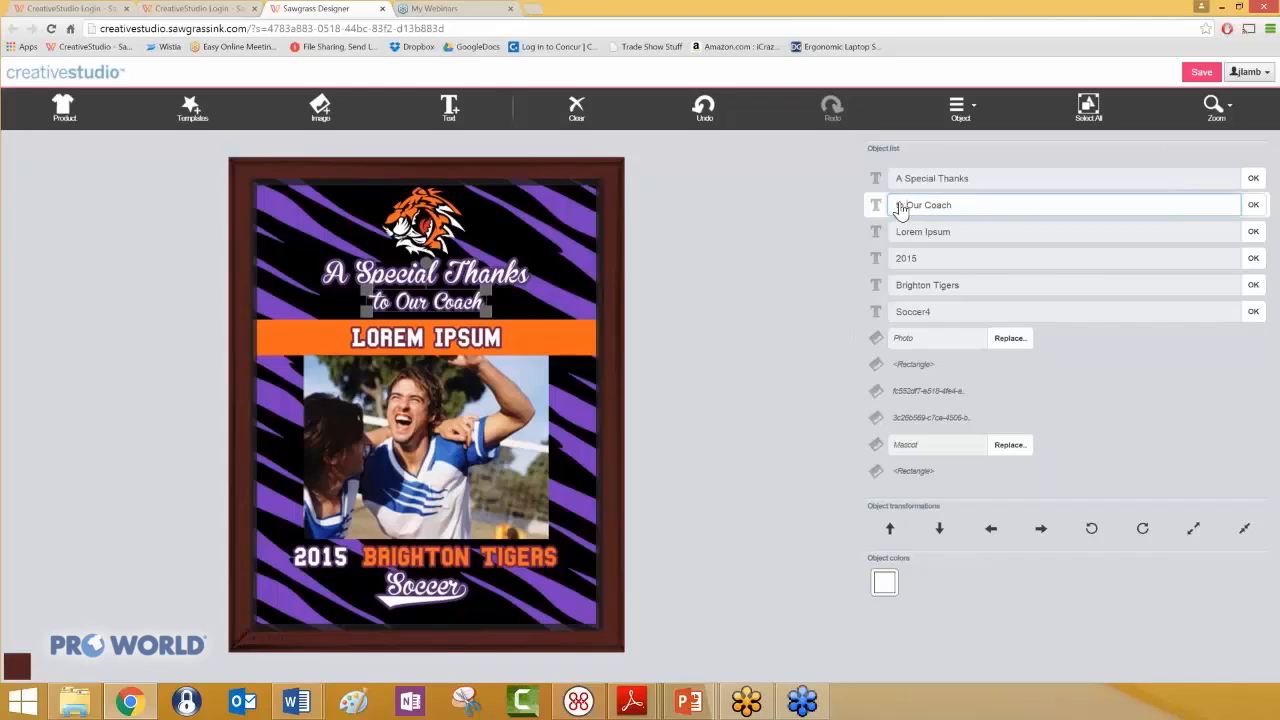
pyautogui.moveTo(926, 207); pyautogui.dragTo(945, 208)
pyautogui.write('MVP')
pyautogui.click(1253, 204)
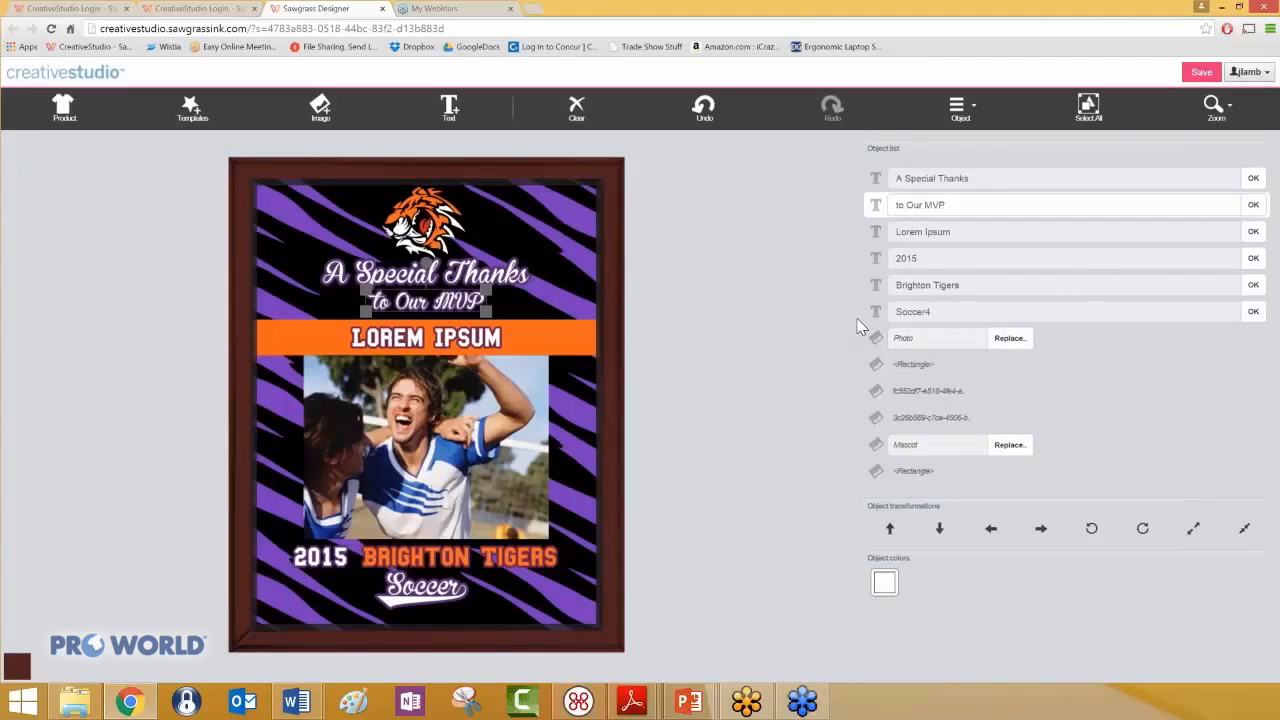
# - Replace the Lorem Ipsum text in the orange band with the player's full name
pyautogui.click(462, 332)
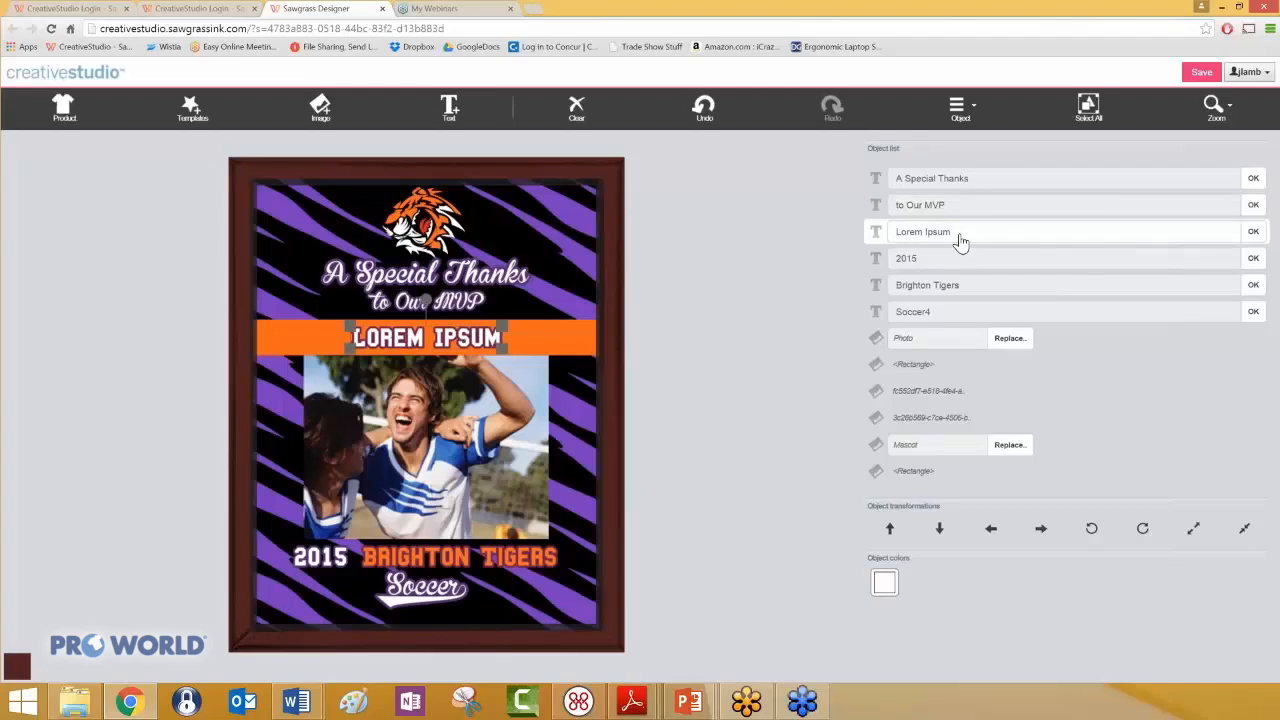
pyautogui.moveTo(958, 234); pyautogui.dragTo(895, 236)
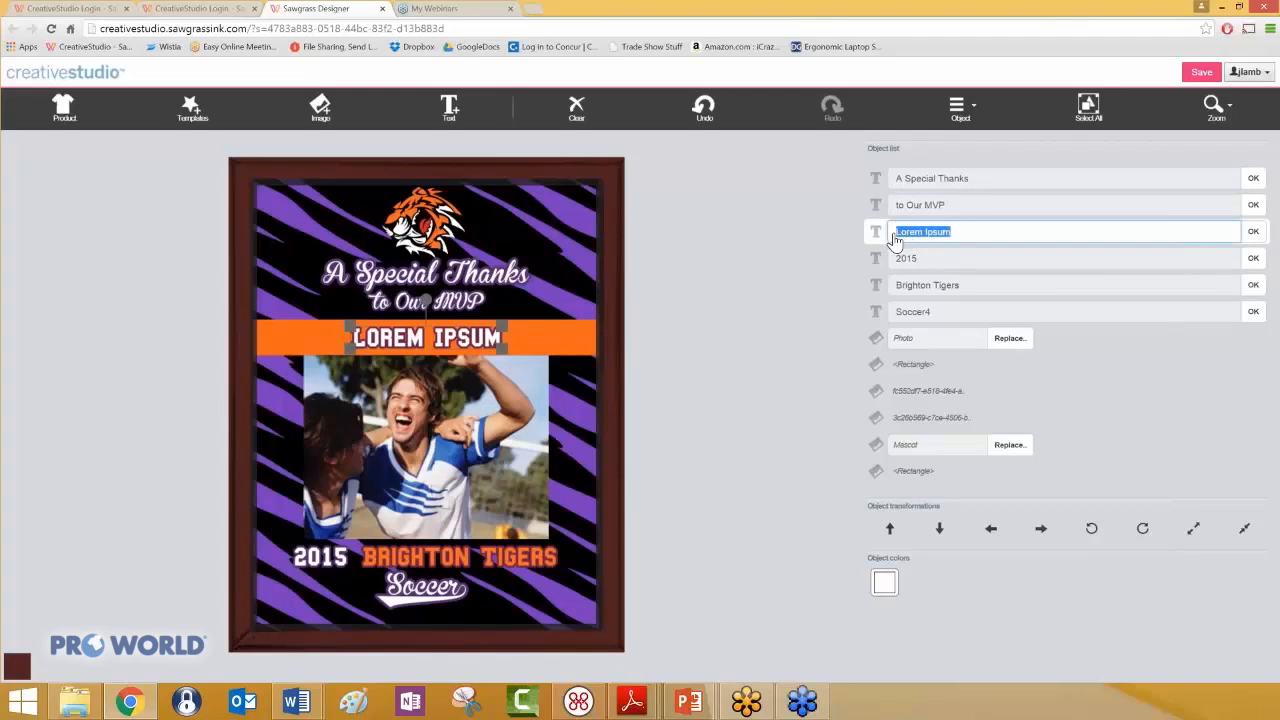
pyautogui.write('John Smith')
pyautogui.click(1253, 232)
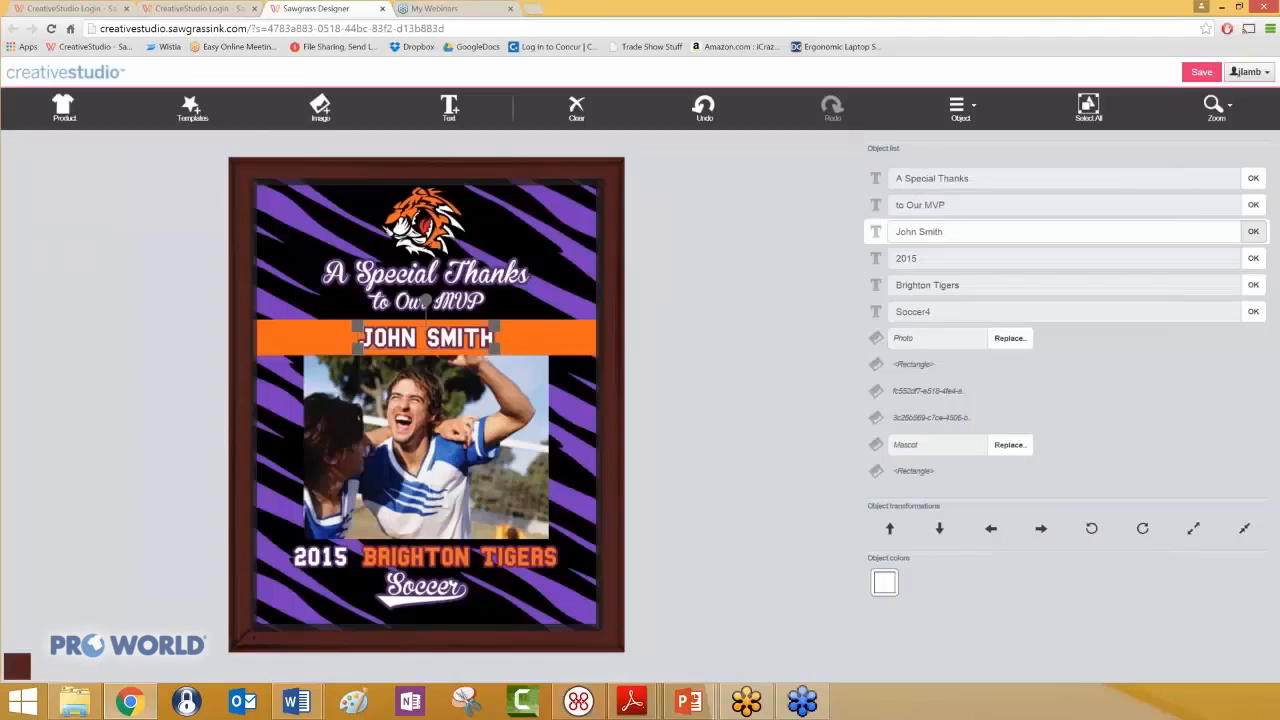
# - Enlarge the Soccer text below the team name by stretching both of its lower corners outward
pyautogui.click(533, 340)
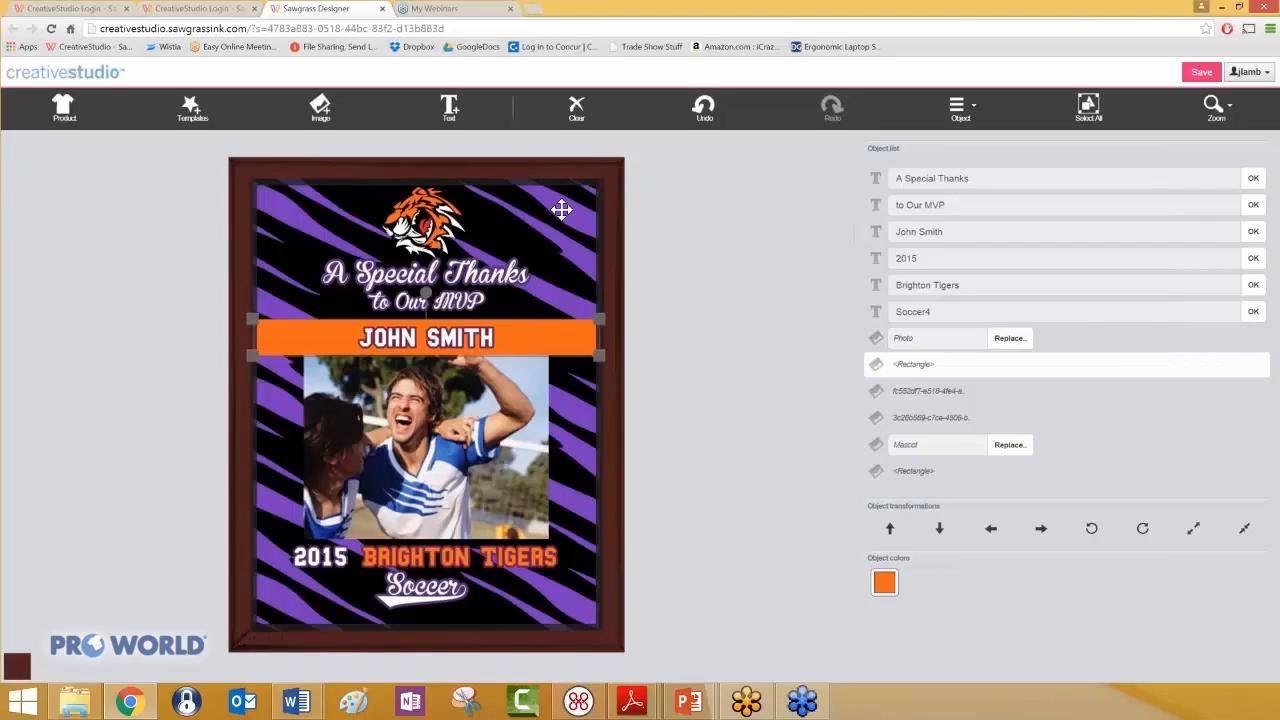
pyautogui.click(425, 600)
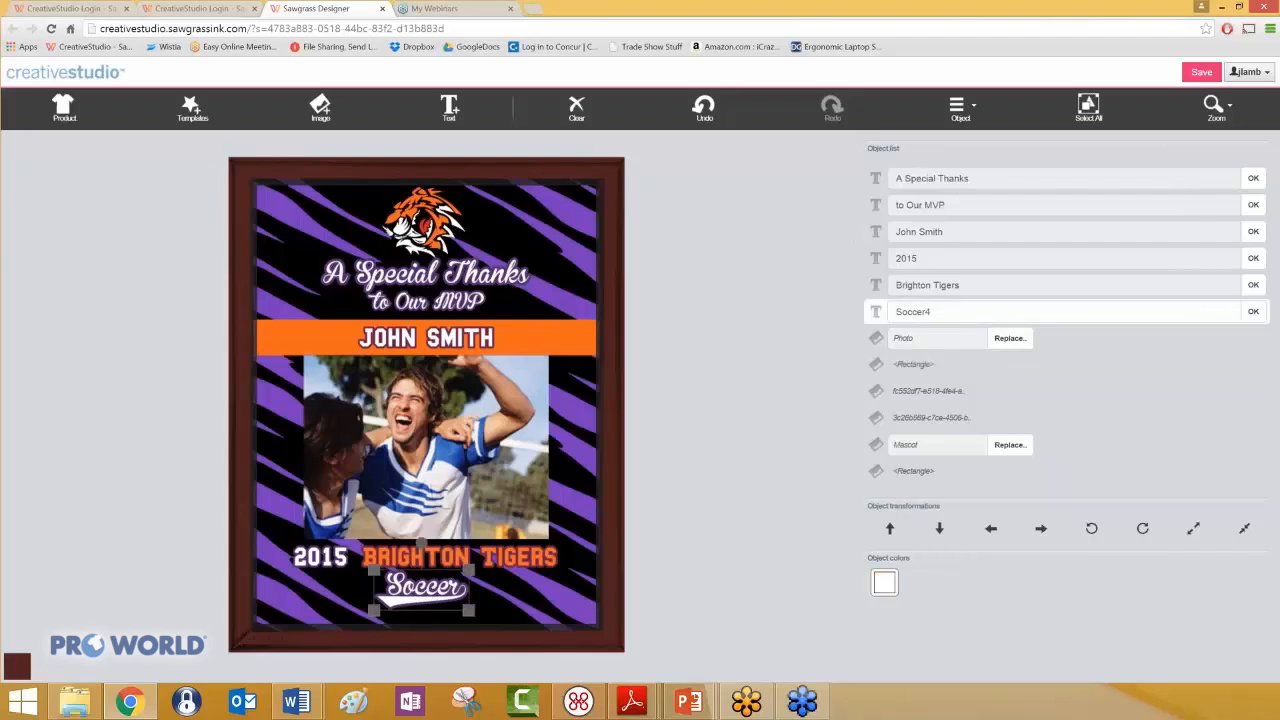
pyautogui.moveTo(372, 613); pyautogui.dragTo(352, 620)
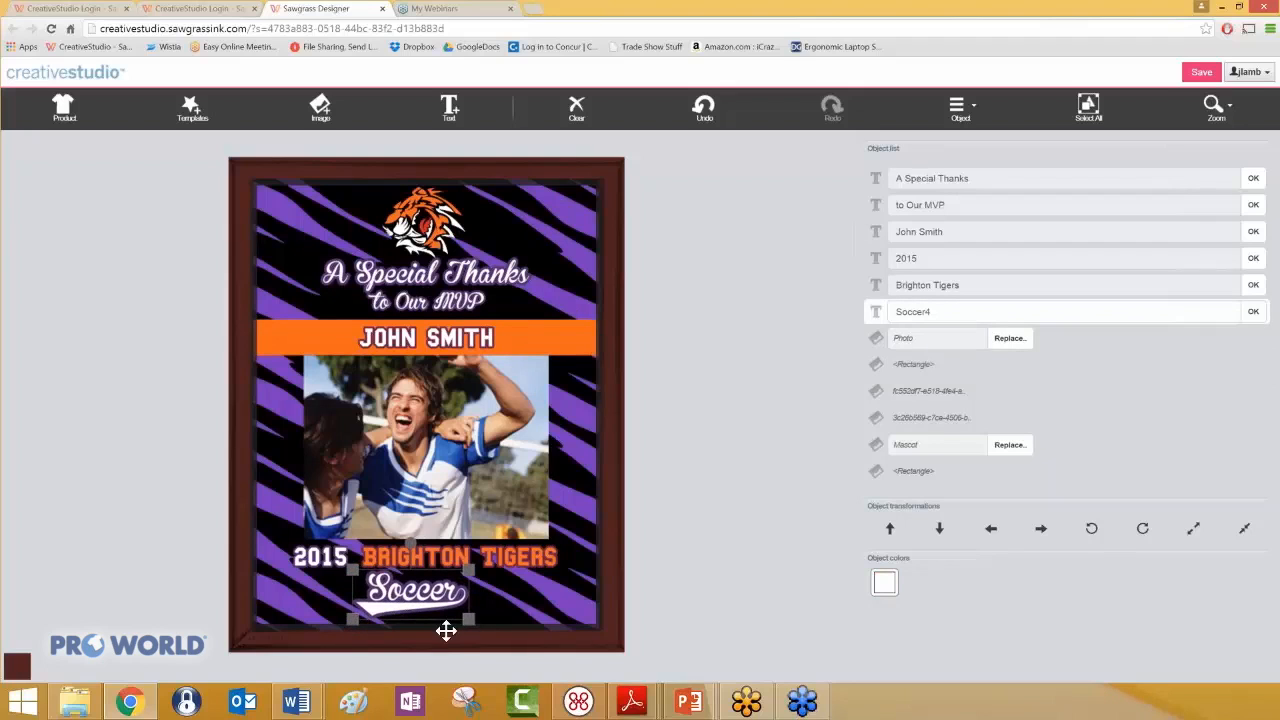
pyautogui.moveTo(475, 621); pyautogui.dragTo(495, 630)
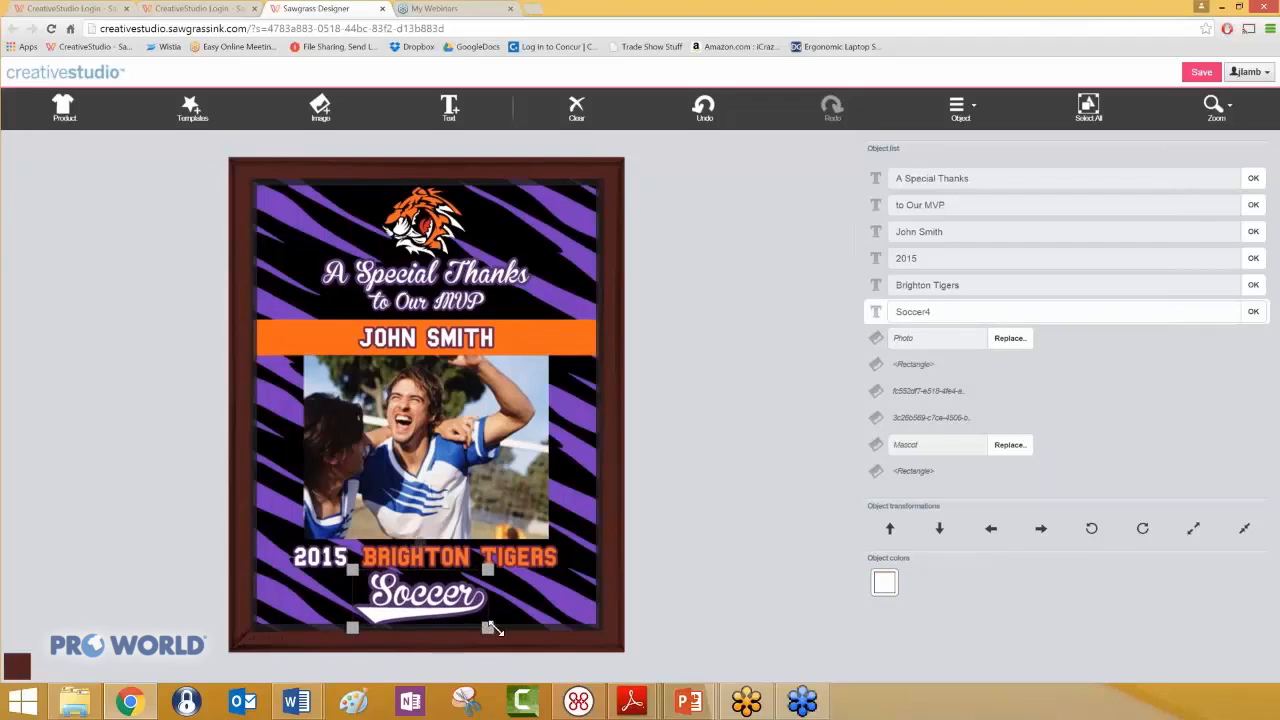
pyautogui.click(556, 592)
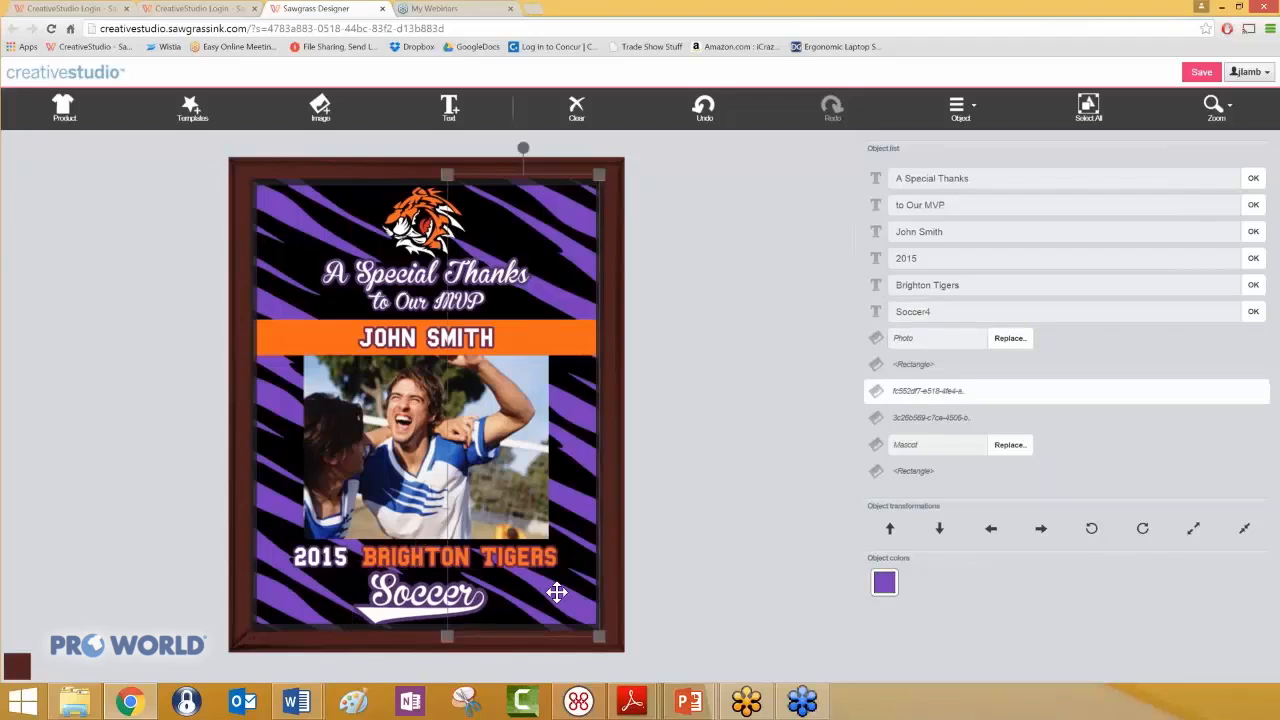
# - Try the Blackout 2 AM font on the "to Our MVP" line and undo the font change
pyautogui.click(457, 300)
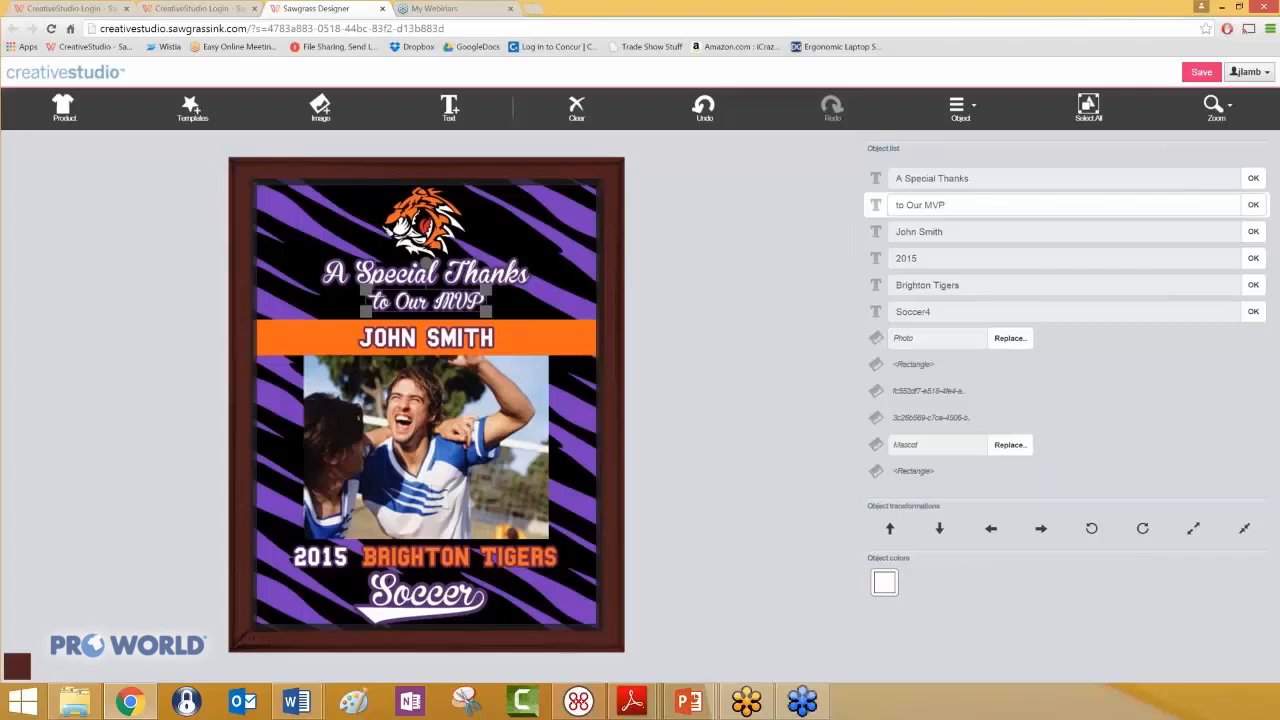
pyautogui.click(960, 108)
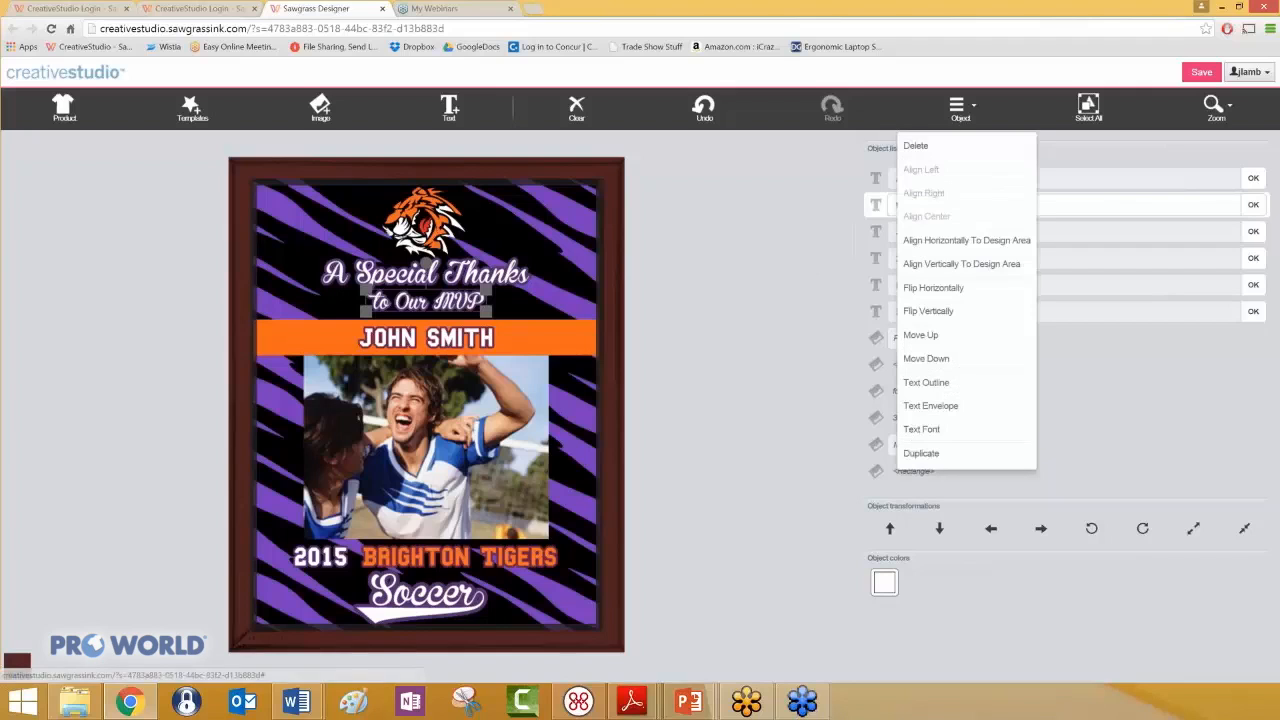
pyautogui.click(937, 436)
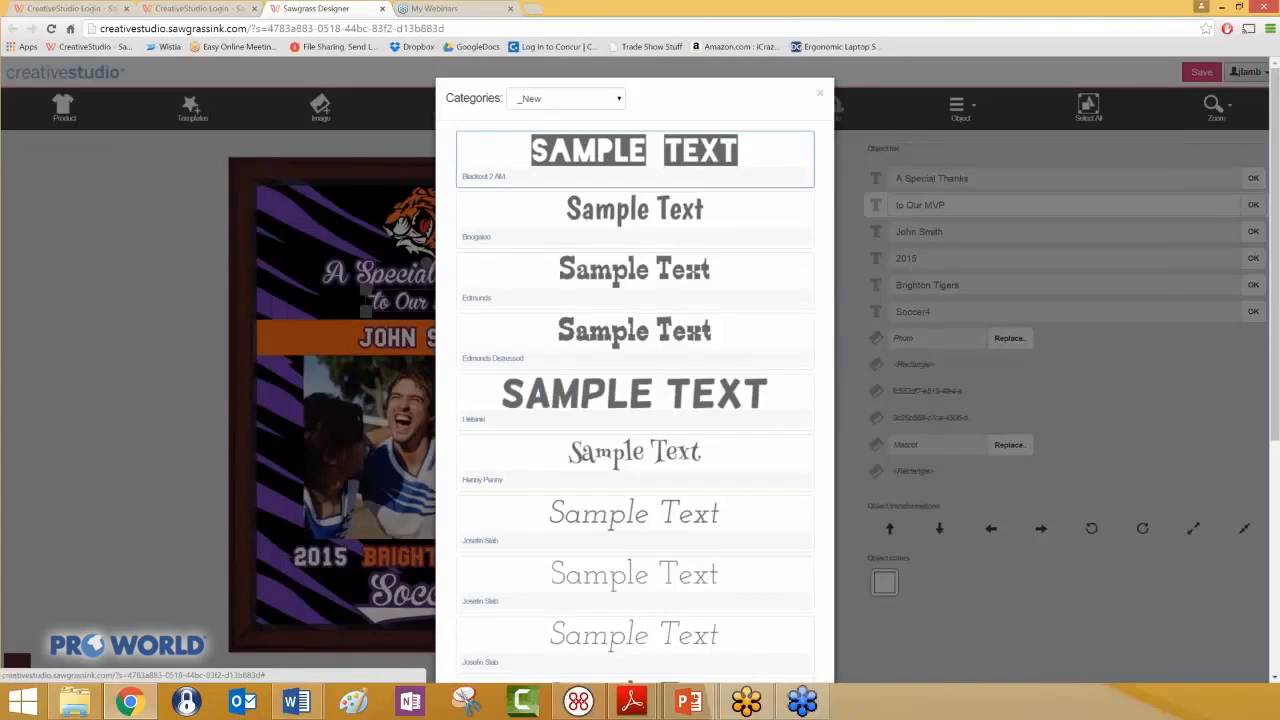
pyautogui.click(614, 155)
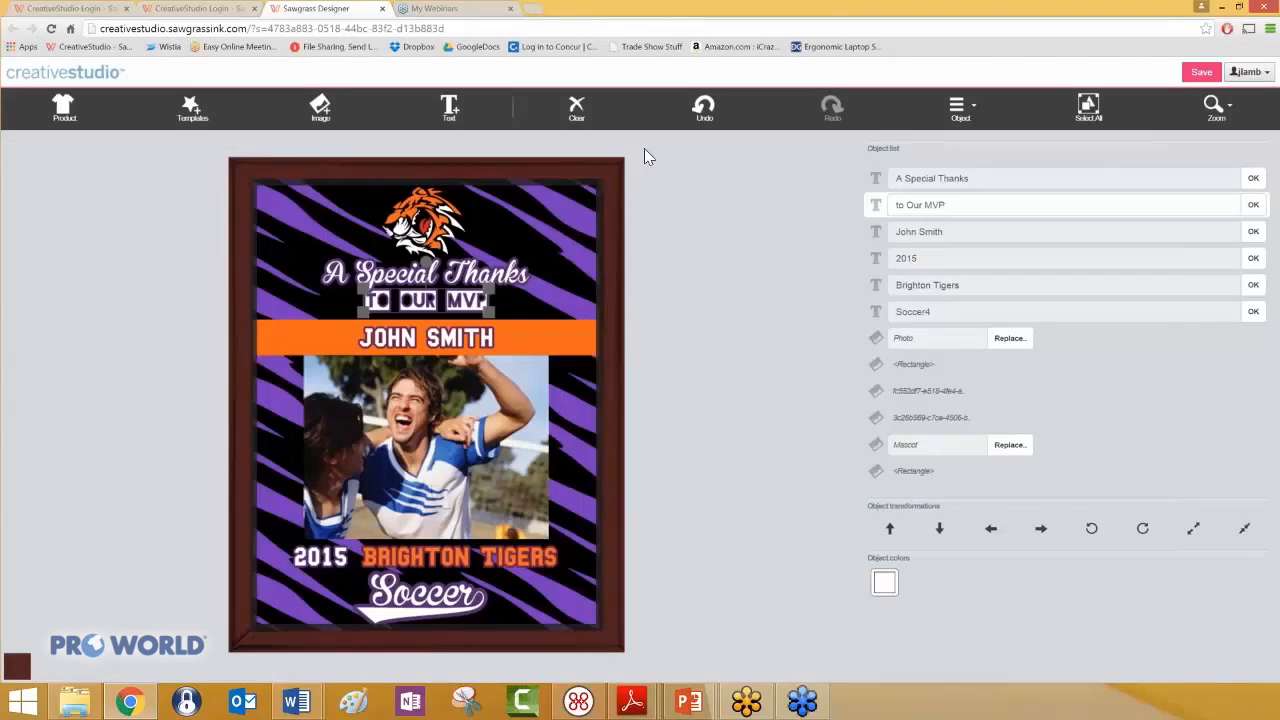
pyautogui.click(704, 108)
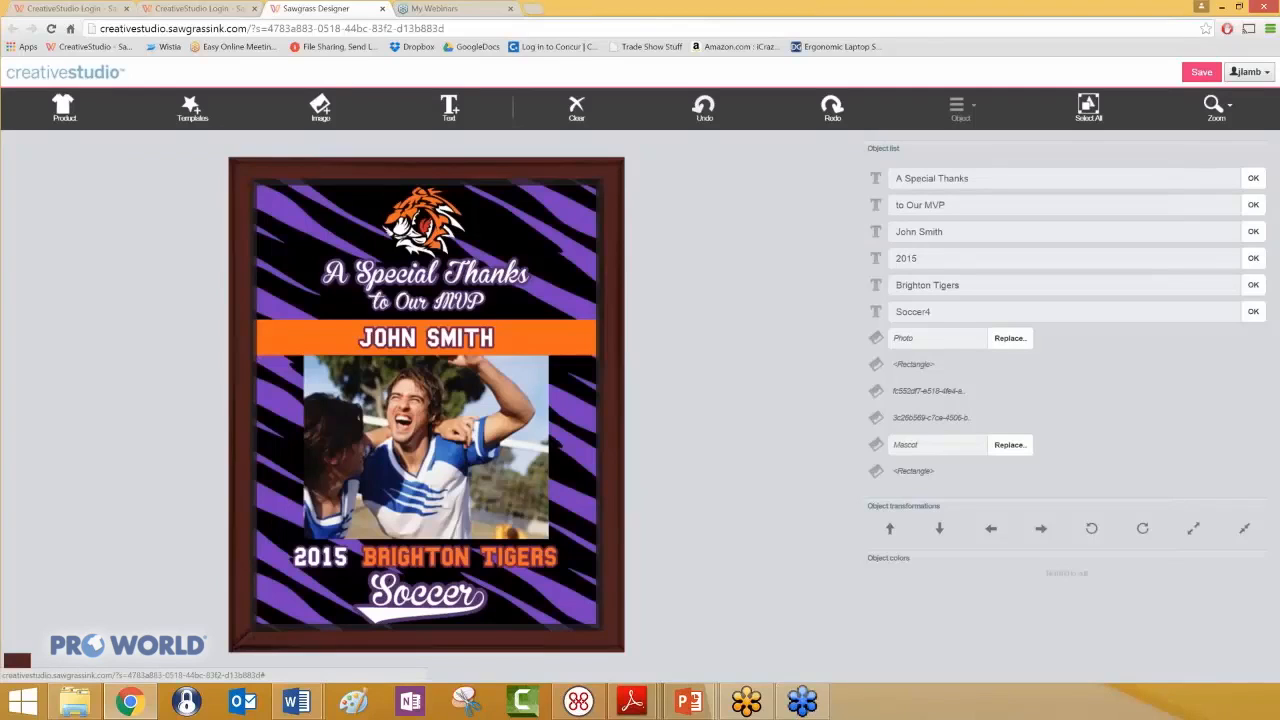
# - Recolor the red part of the tiger mascot to yellow
pyautogui.click(427, 222)
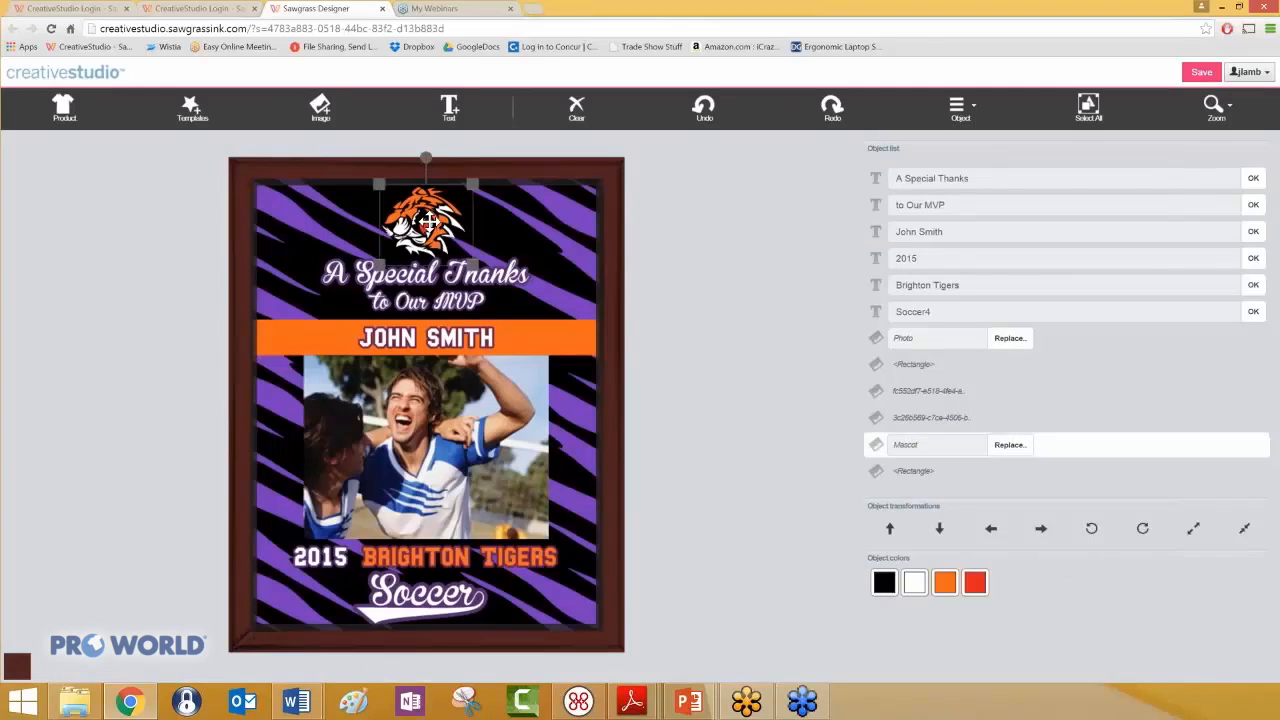
pyautogui.click(465, 265)
pyautogui.click(472, 305)
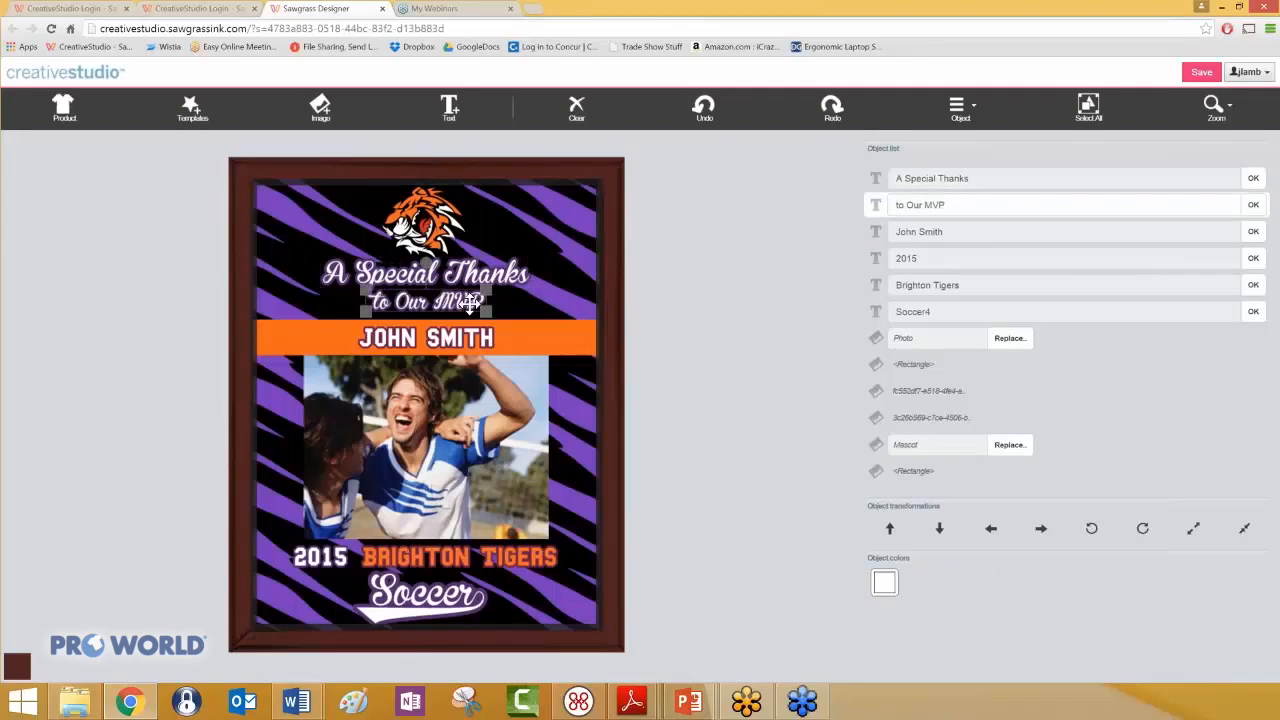
pyautogui.click(437, 224)
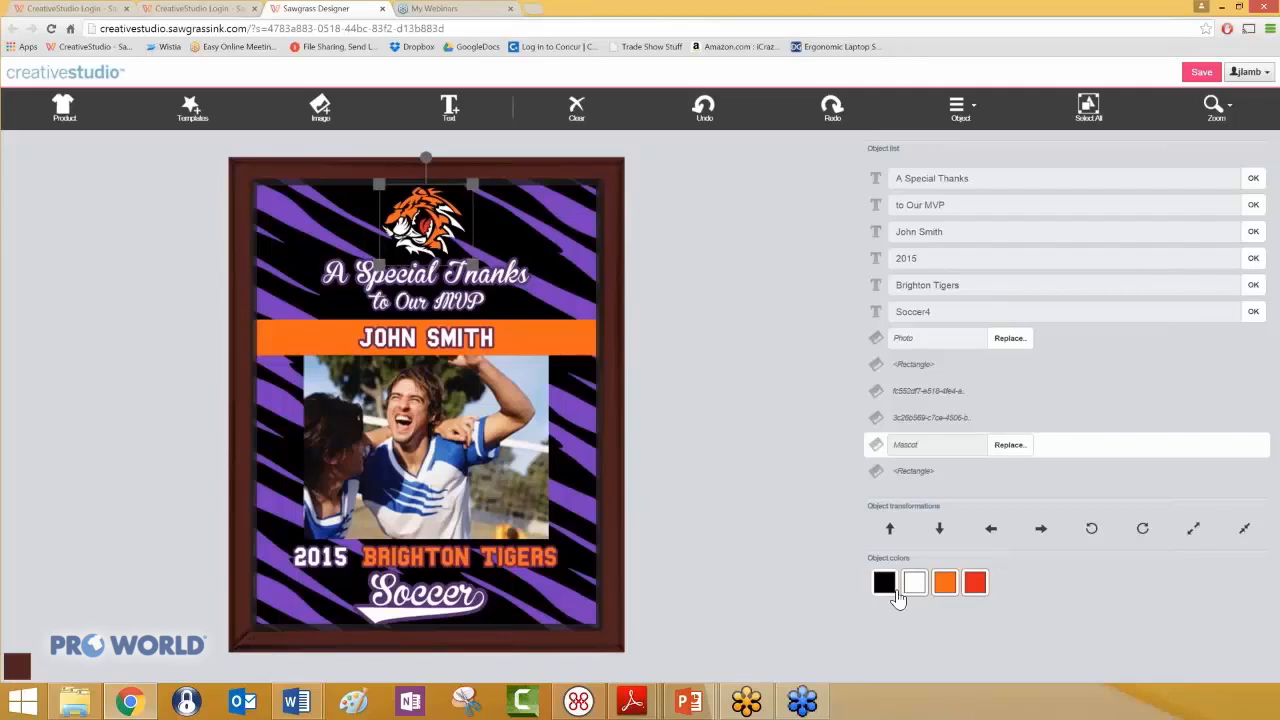
pyautogui.click(975, 584)
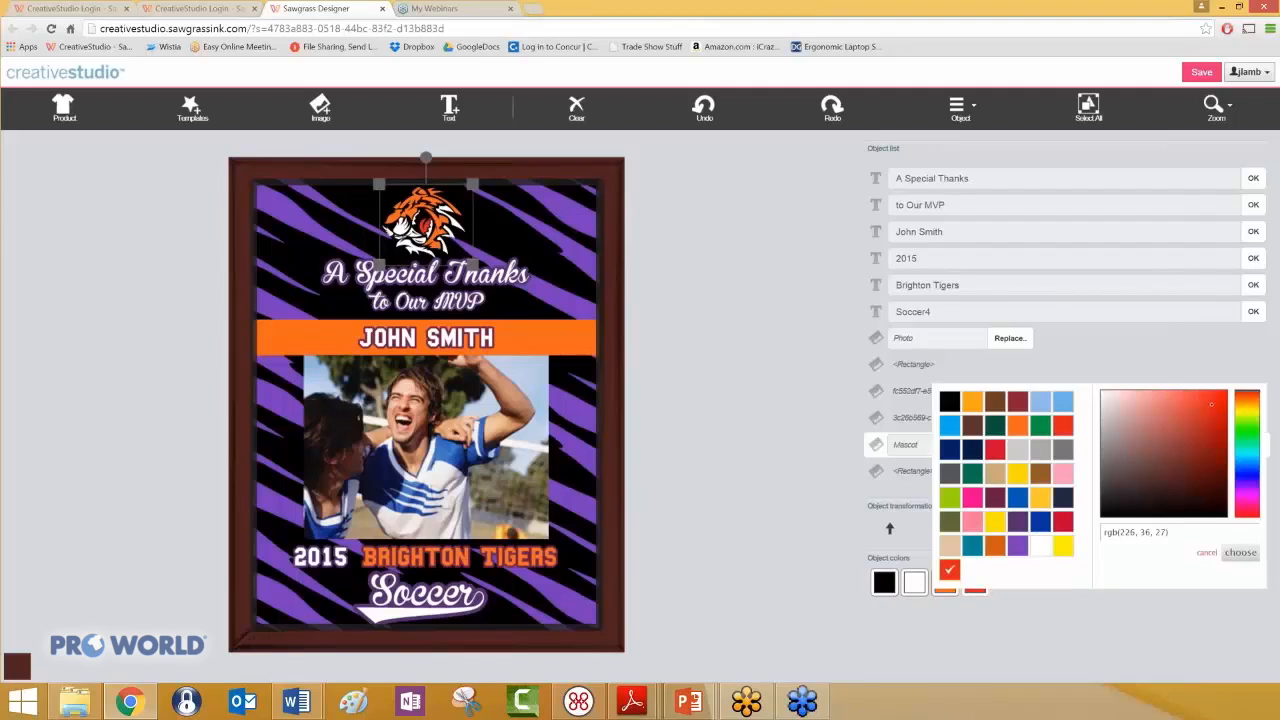
pyautogui.click(1018, 478)
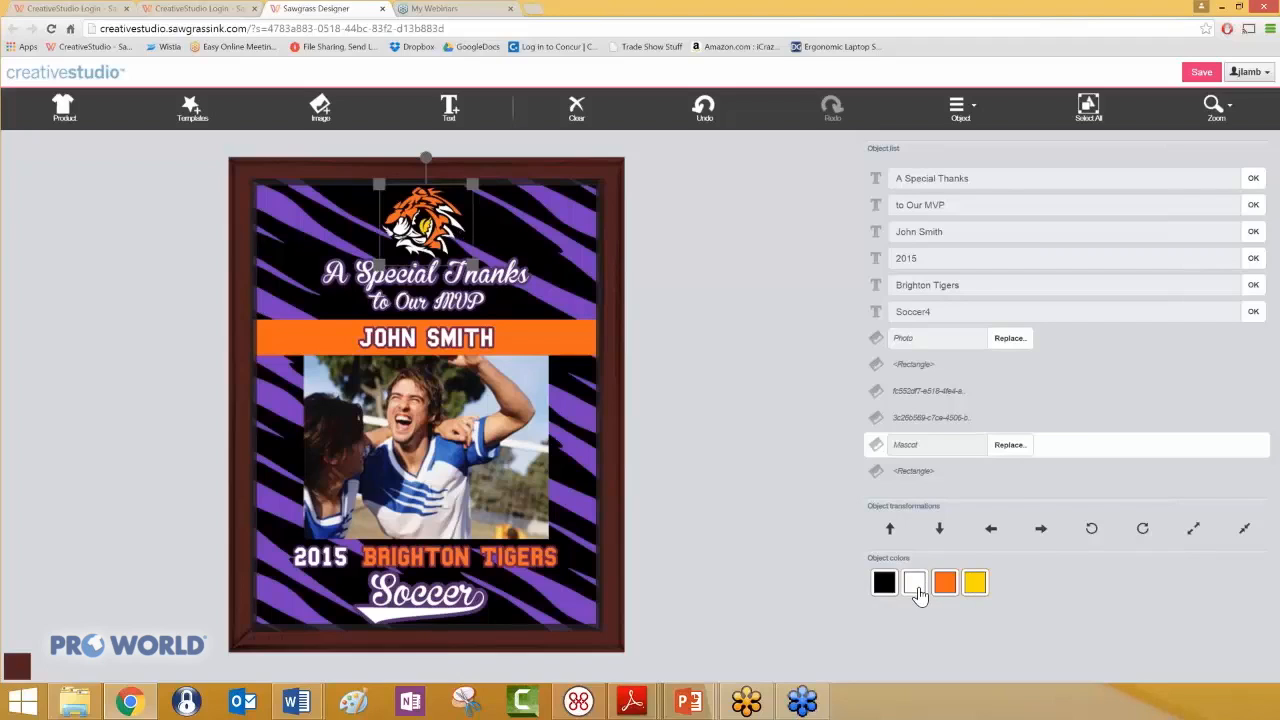
# - Try rotating the tiger mascot clockwise by two increments and rotate it back upright
pyautogui.click(1142, 529)
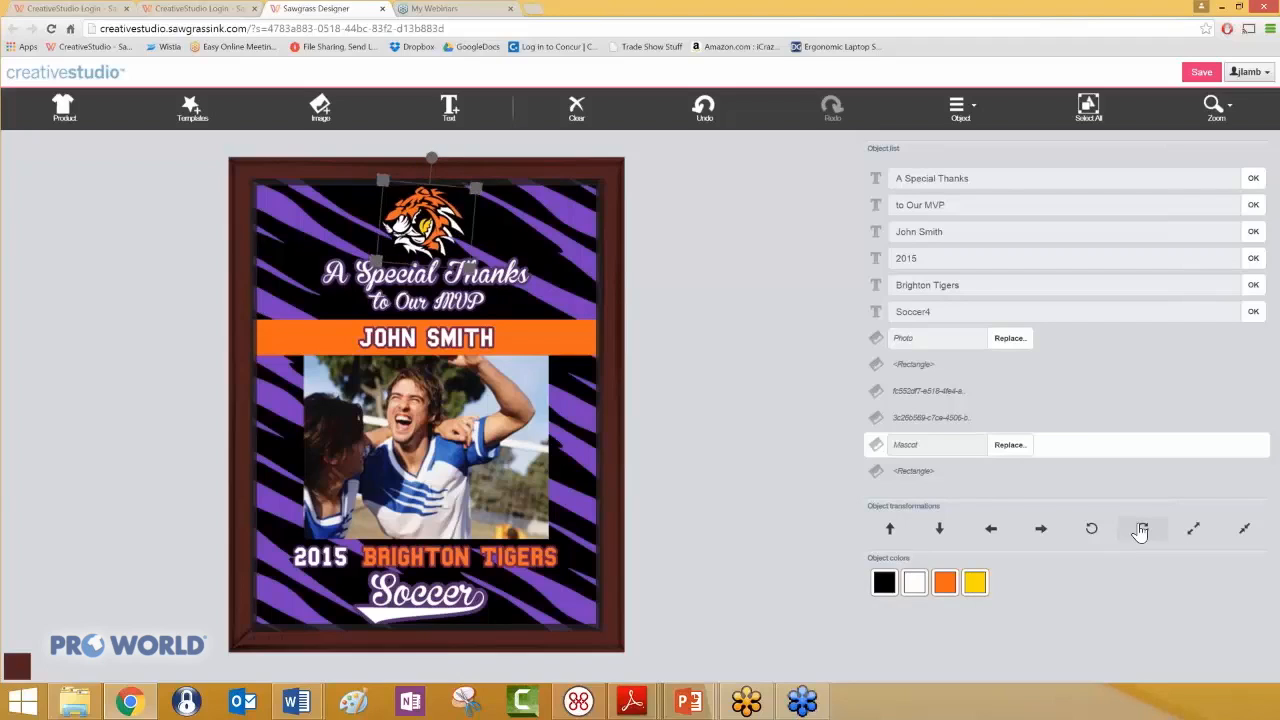
pyautogui.click(1139, 529)
pyautogui.click(1093, 537)
pyautogui.click(1093, 537)
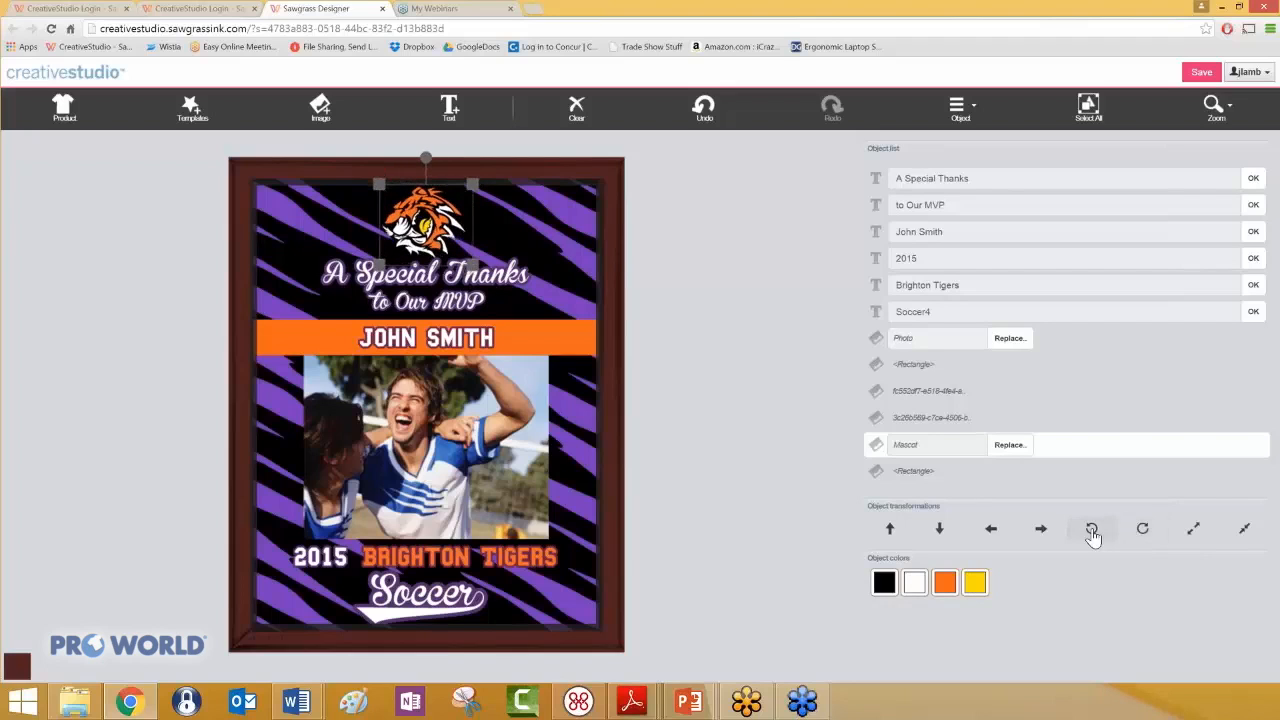
# - Try flipping the tiger mascot horizontally and vertically, reversing each flip
pyautogui.click(960, 106)
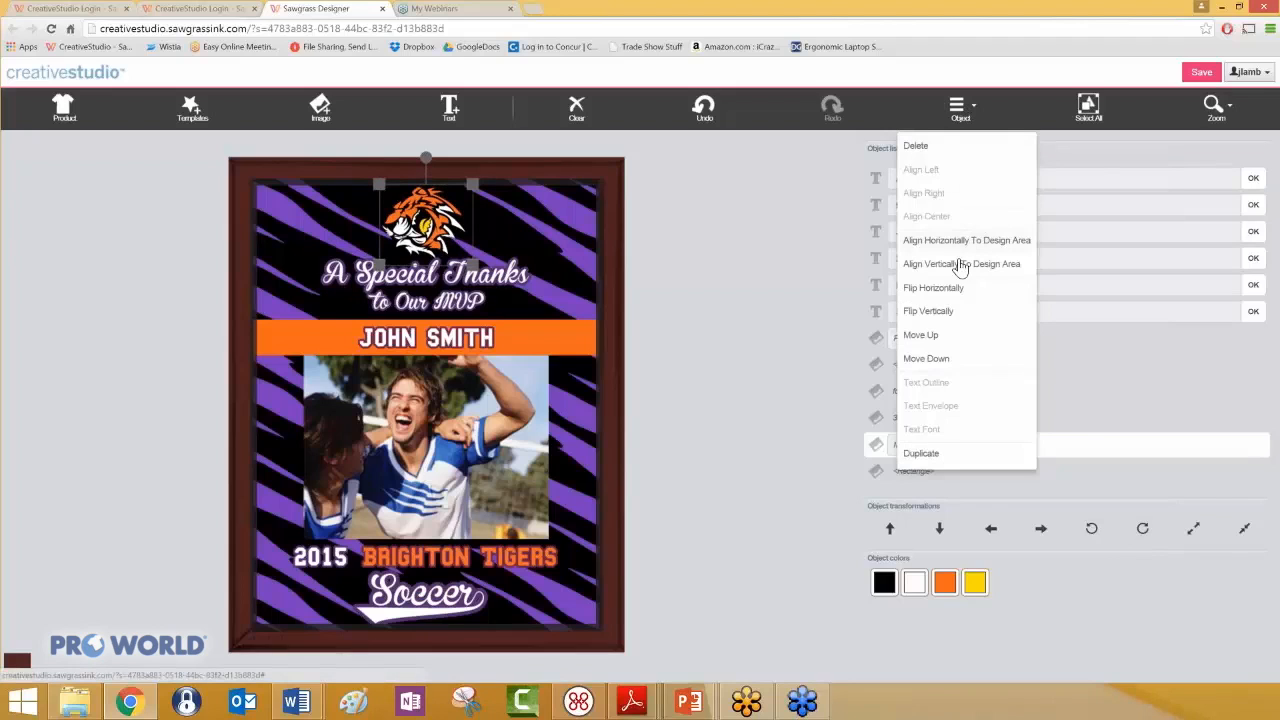
pyautogui.click(943, 292)
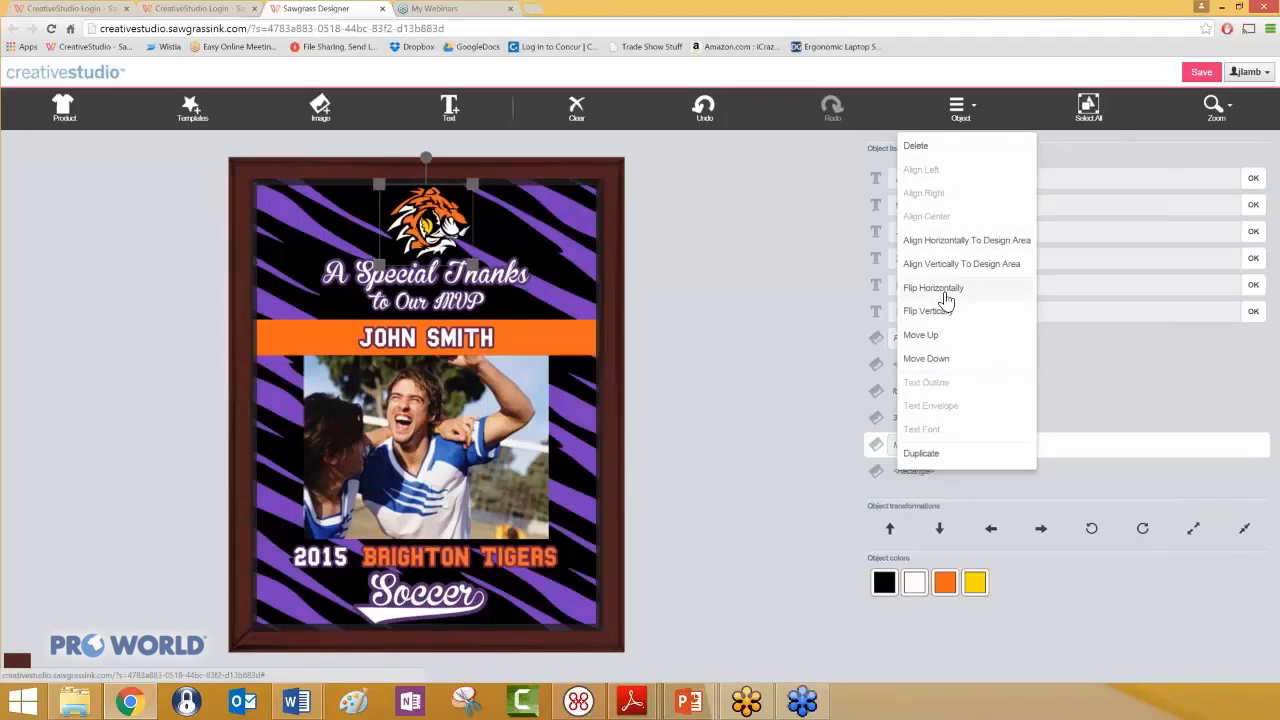
pyautogui.click(945, 292)
pyautogui.click(940, 312)
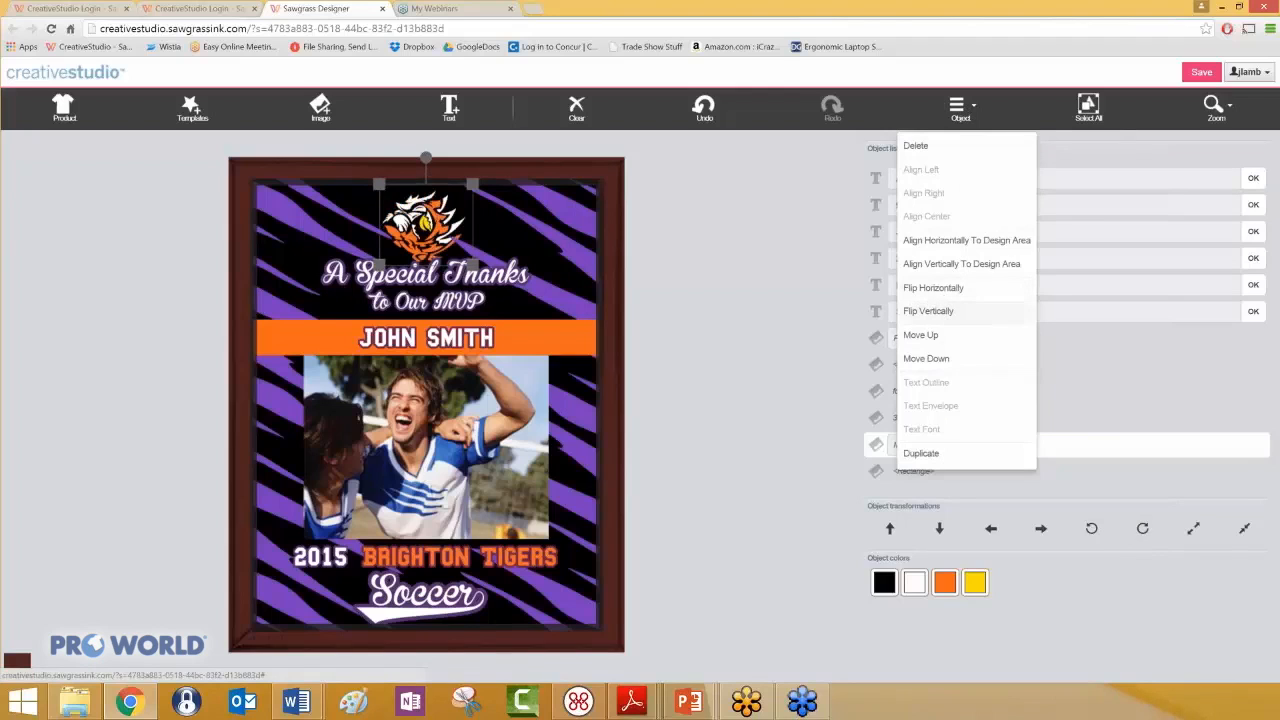
pyautogui.click(940, 312)
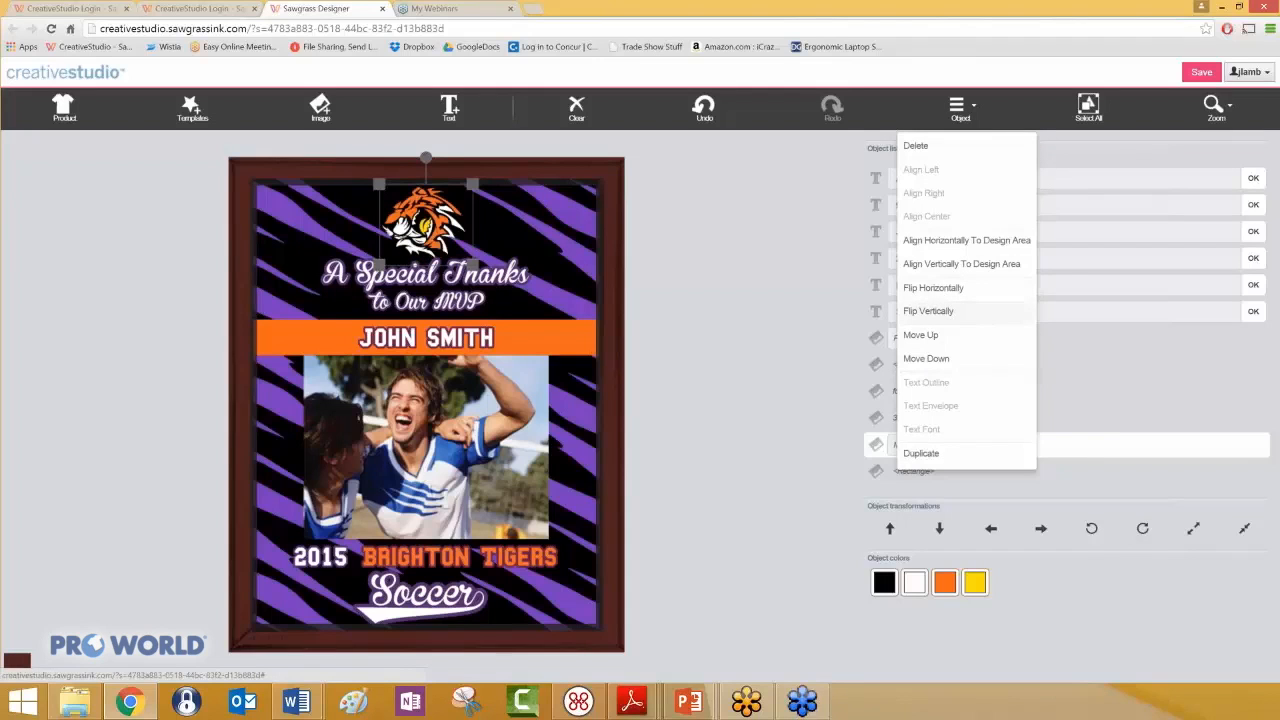
pyautogui.click(801, 310)
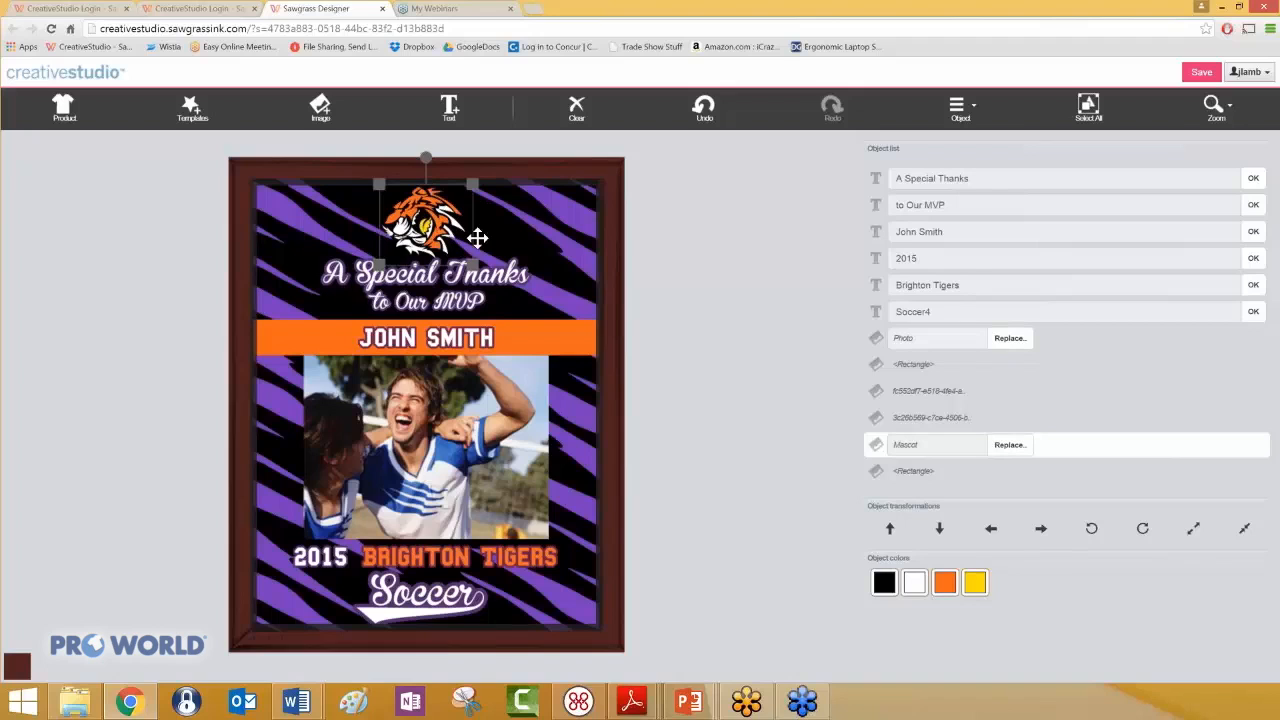
# - Replace the tiger mascot with the Lion Logo 1 image from the Mascots: Feline category
pyautogui.click(1006, 449)
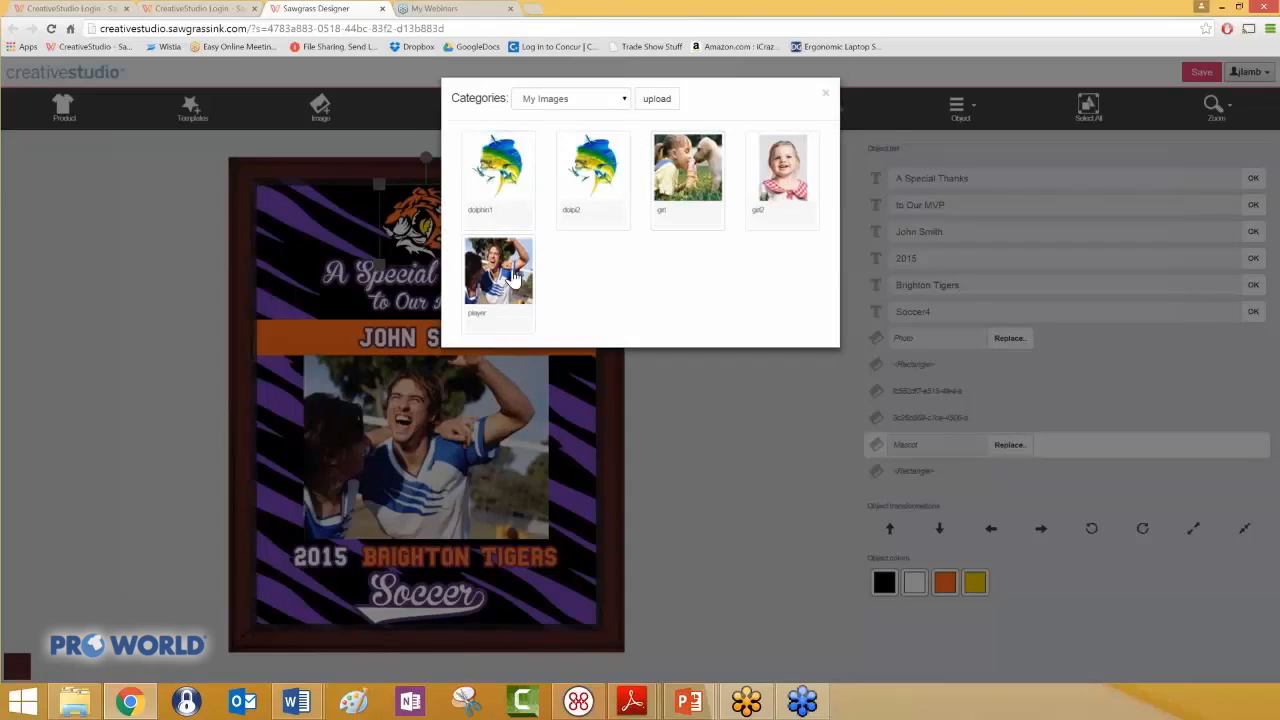
pyautogui.click(625, 99)
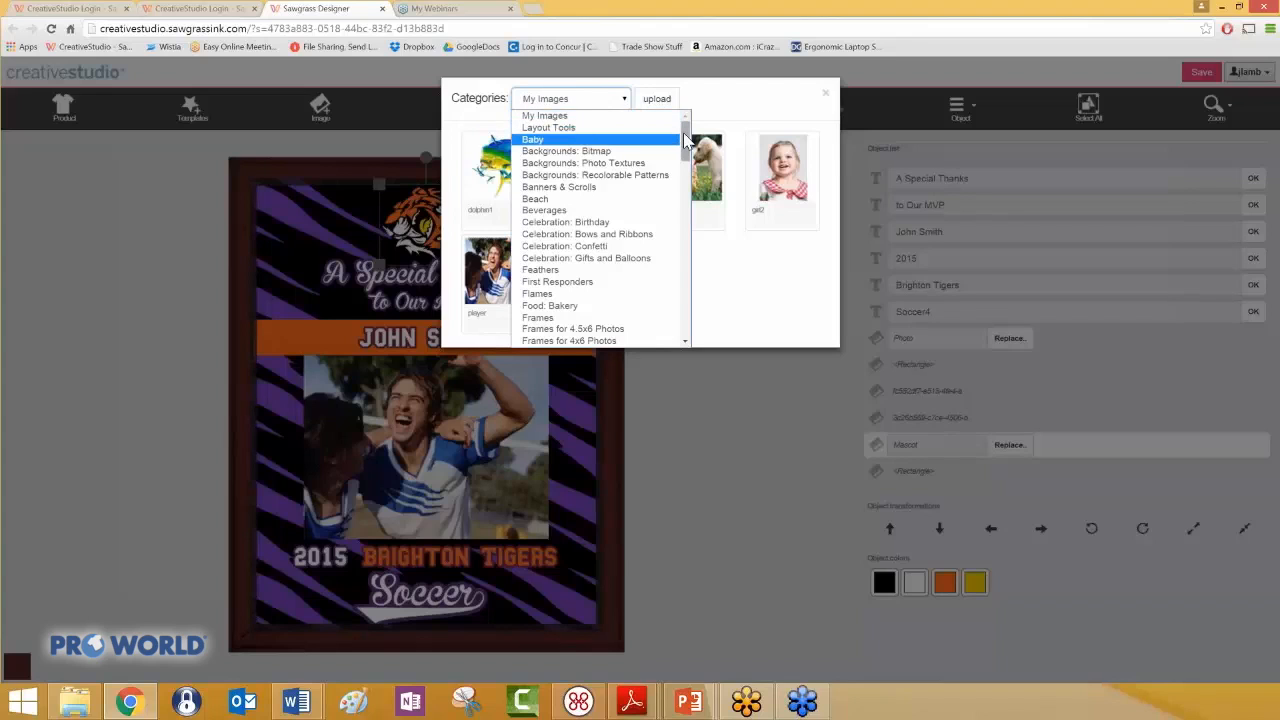
pyautogui.moveTo(686, 140); pyautogui.dragTo(686, 192)
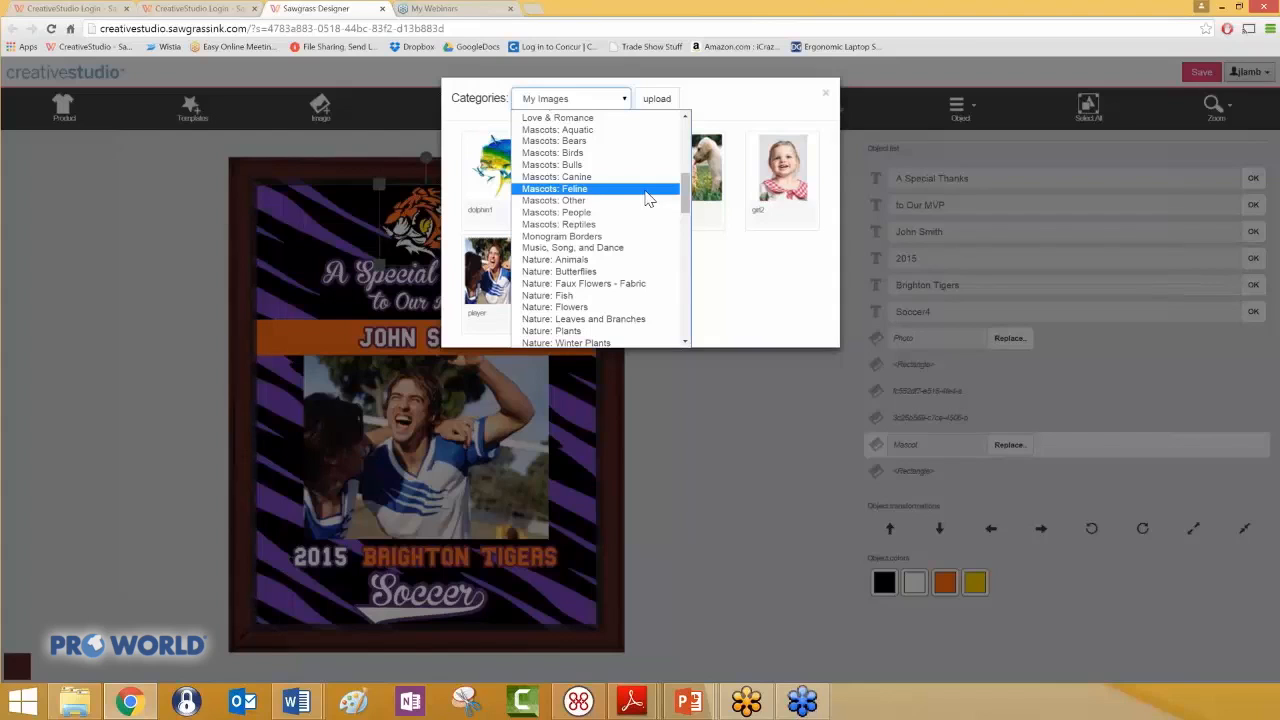
pyautogui.click(647, 199)
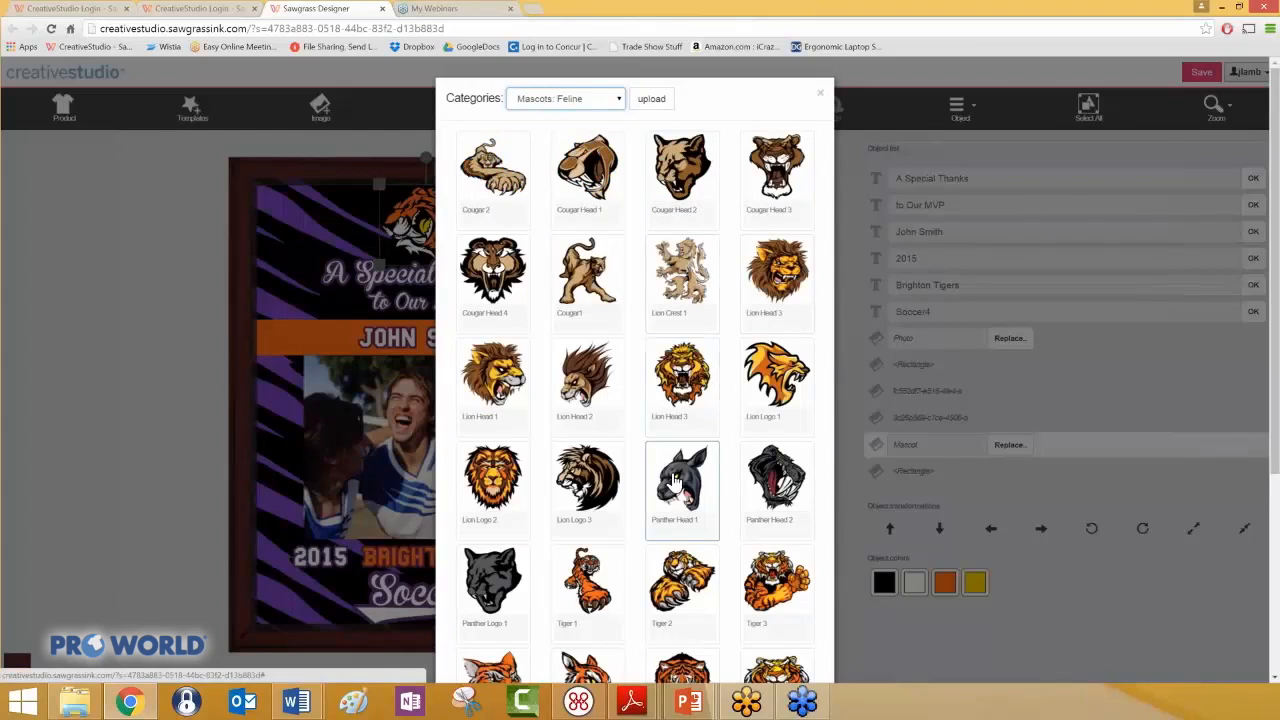
pyautogui.click(785, 382)
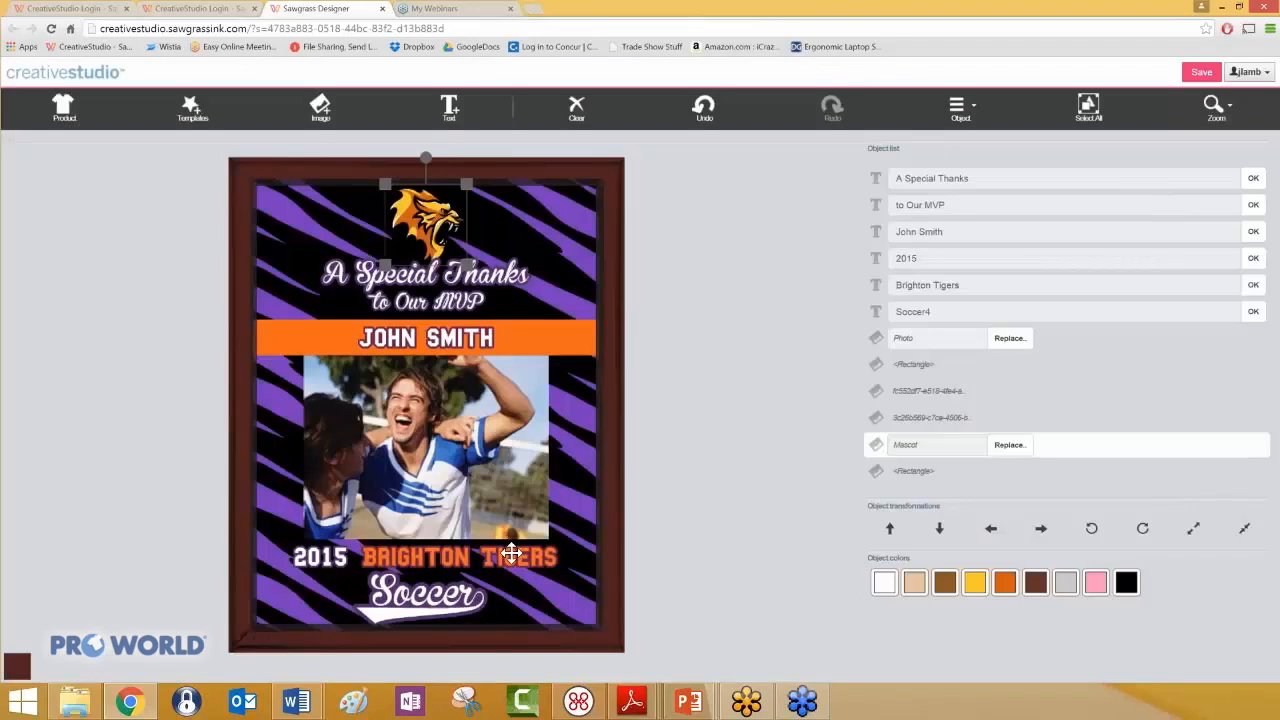
# - Change the team name text from Brighton Tigers to Brighton Lions
pyautogui.click(511, 553)
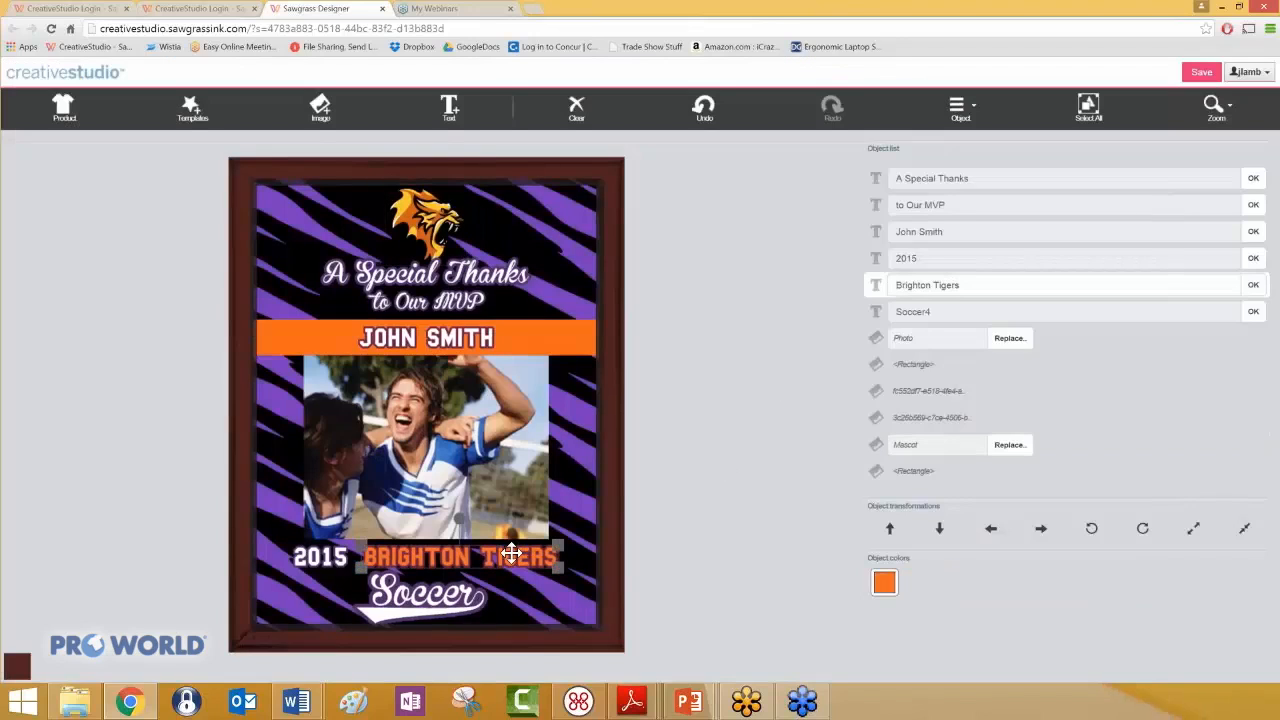
pyautogui.click(937, 289)
pyautogui.moveTo(937, 289); pyautogui.dragTo(963, 285)
pyautogui.press('BackSpace')
pyautogui.press('BackSpace')
pyautogui.write('Lion')
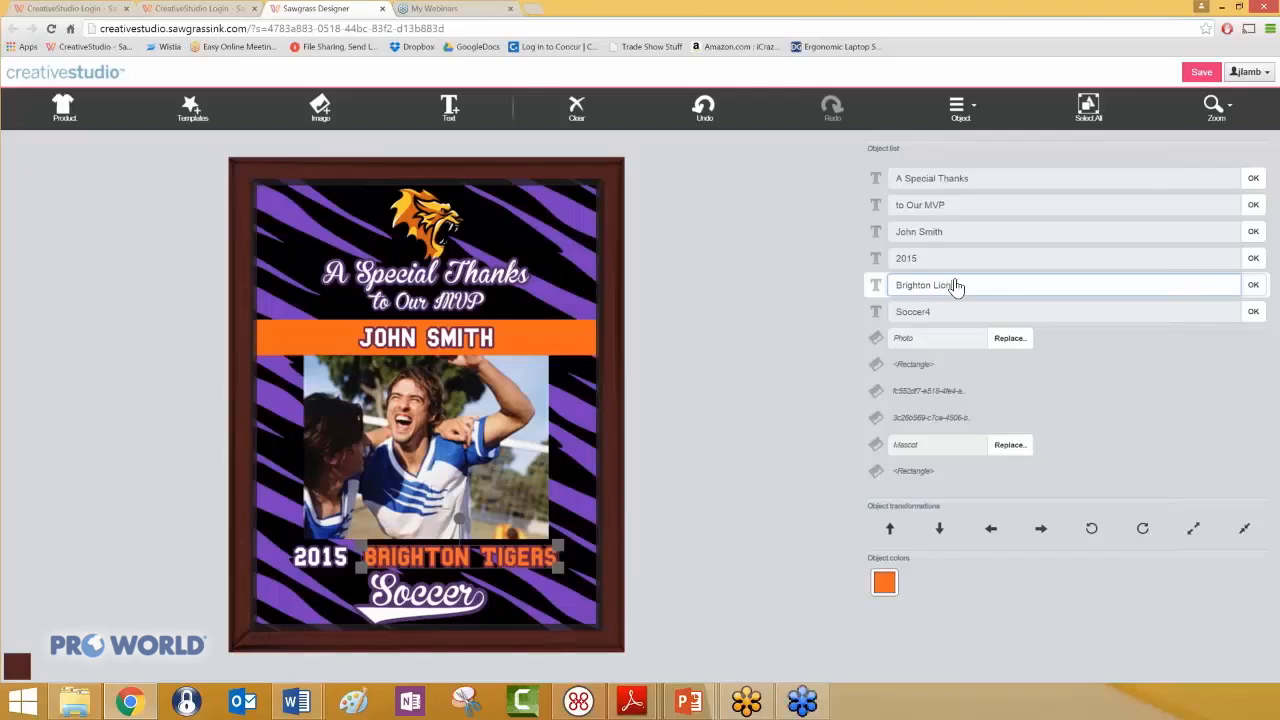
pyautogui.click(1252, 288)
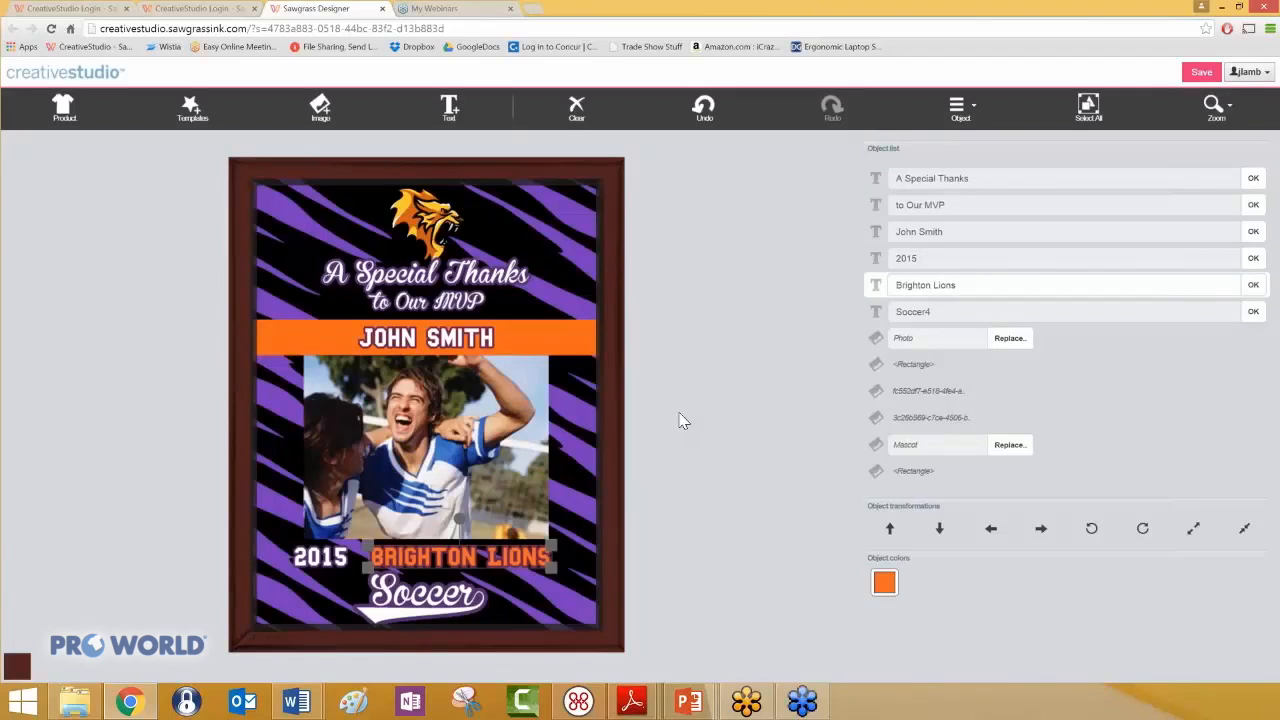
# - Recolor the tiger stripes on the right half of the plaque background dark blue
pyautogui.click(567, 303)
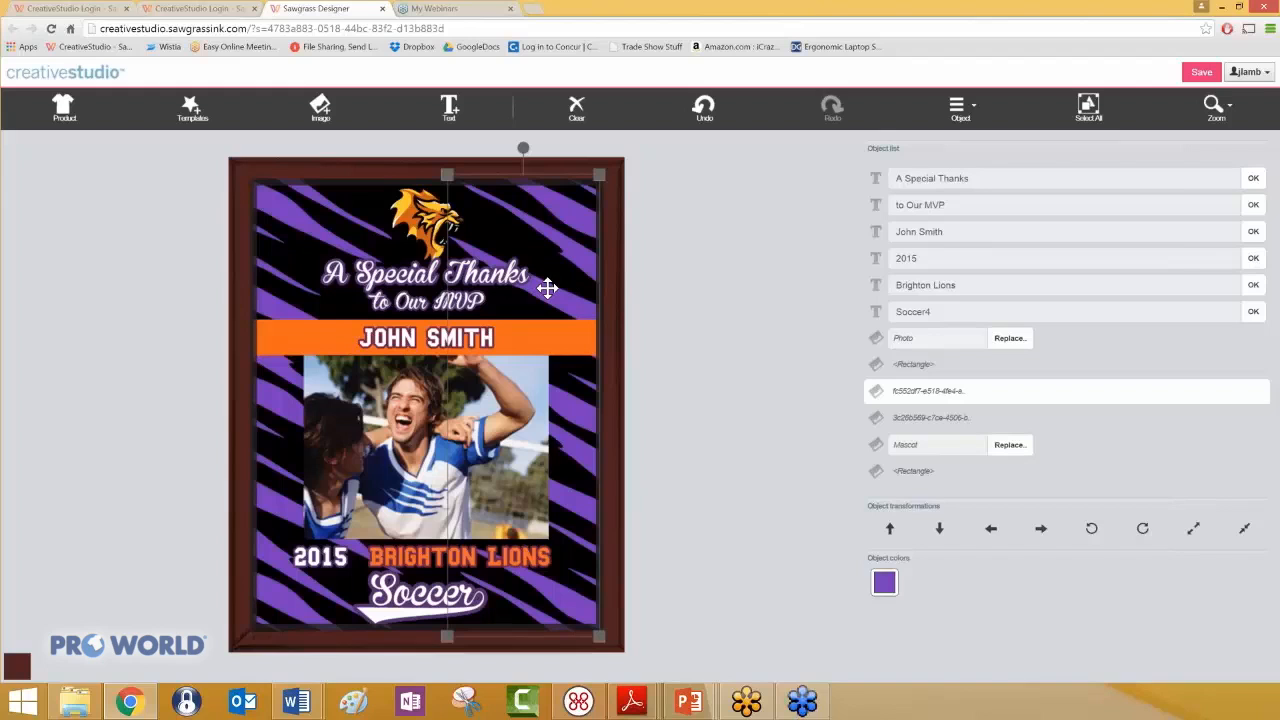
pyautogui.click(338, 224)
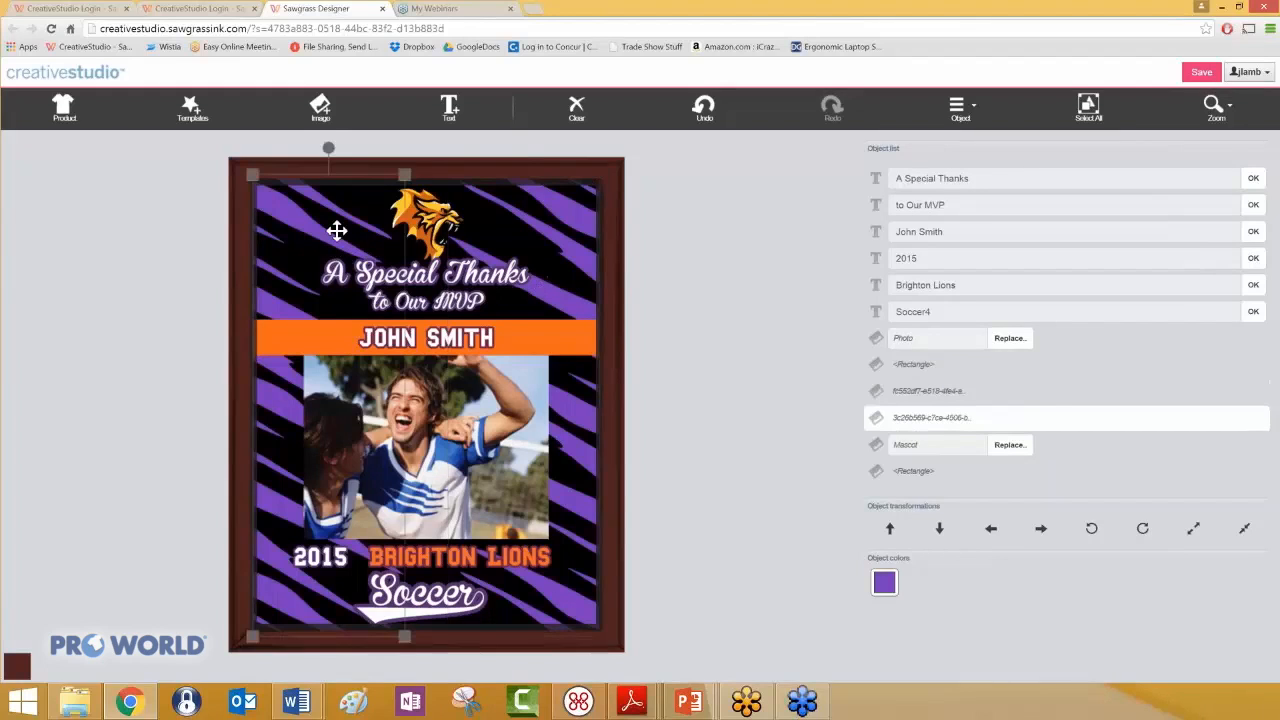
pyautogui.click(423, 187)
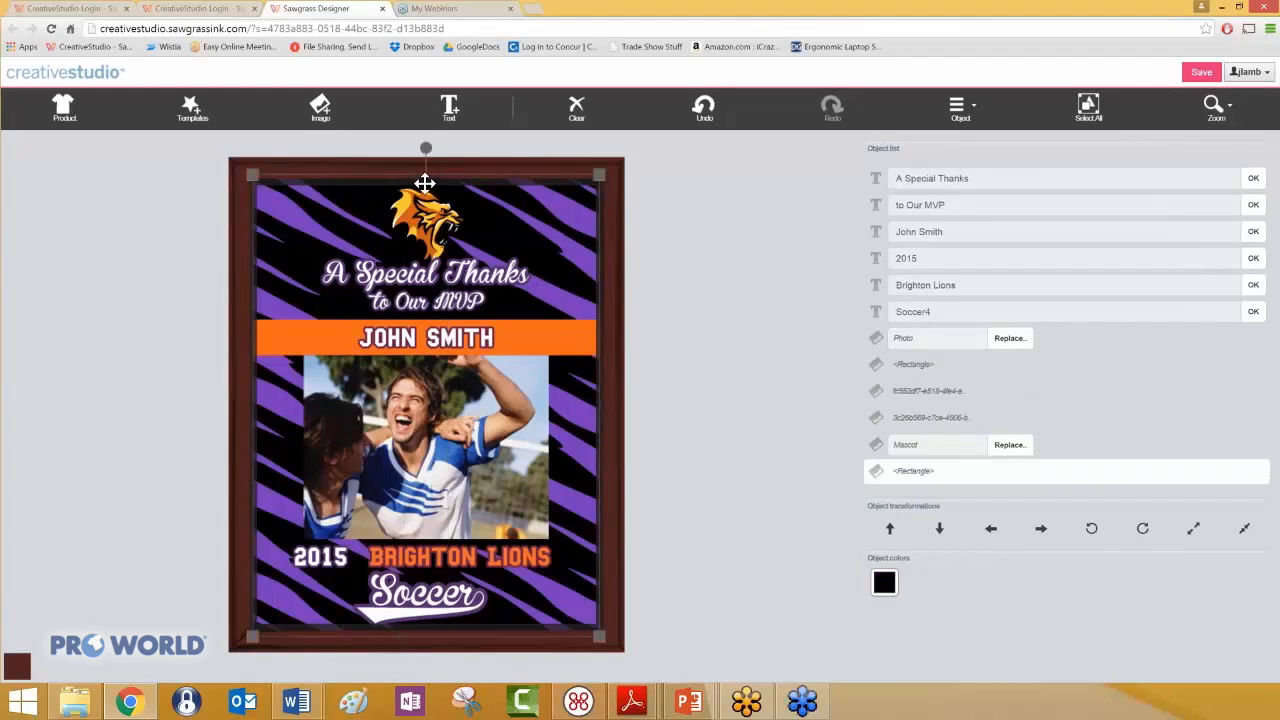
pyautogui.click(497, 197)
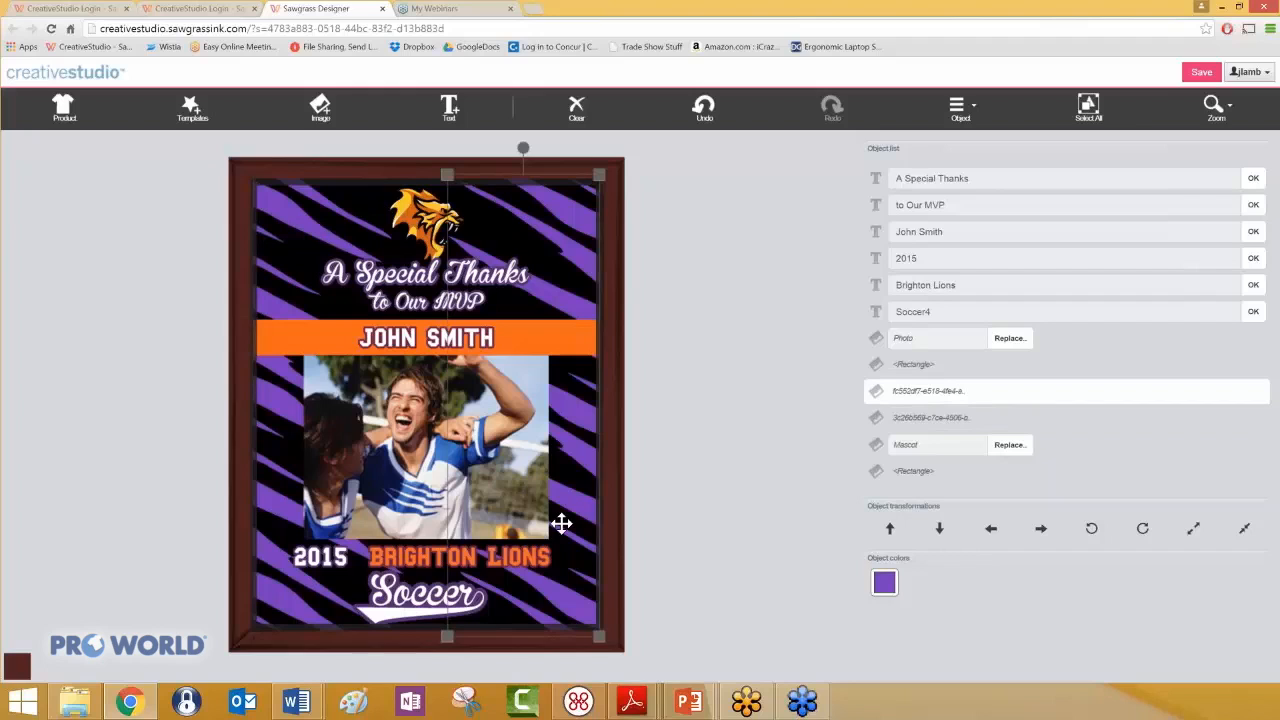
pyautogui.click(887, 588)
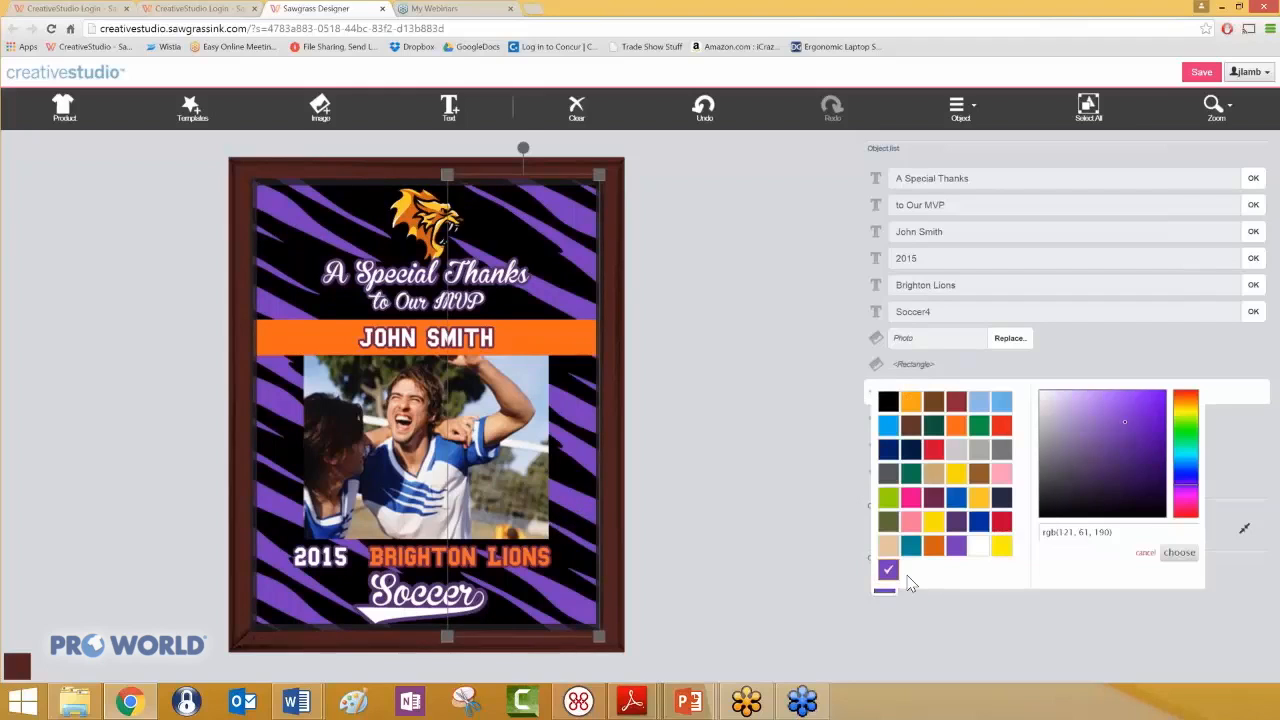
pyautogui.click(978, 522)
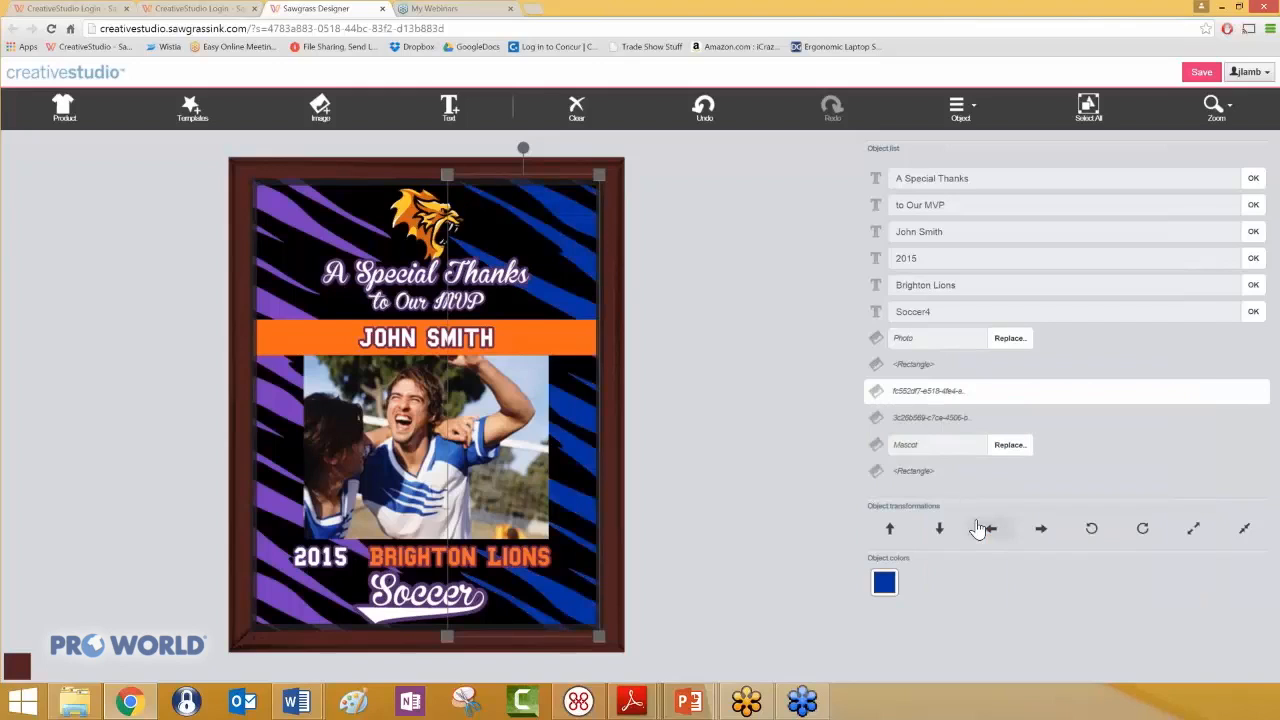
# - Recolor the tiger stripes on the left half of the plaque background the same dark blue and deselect them
pyautogui.click(314, 240)
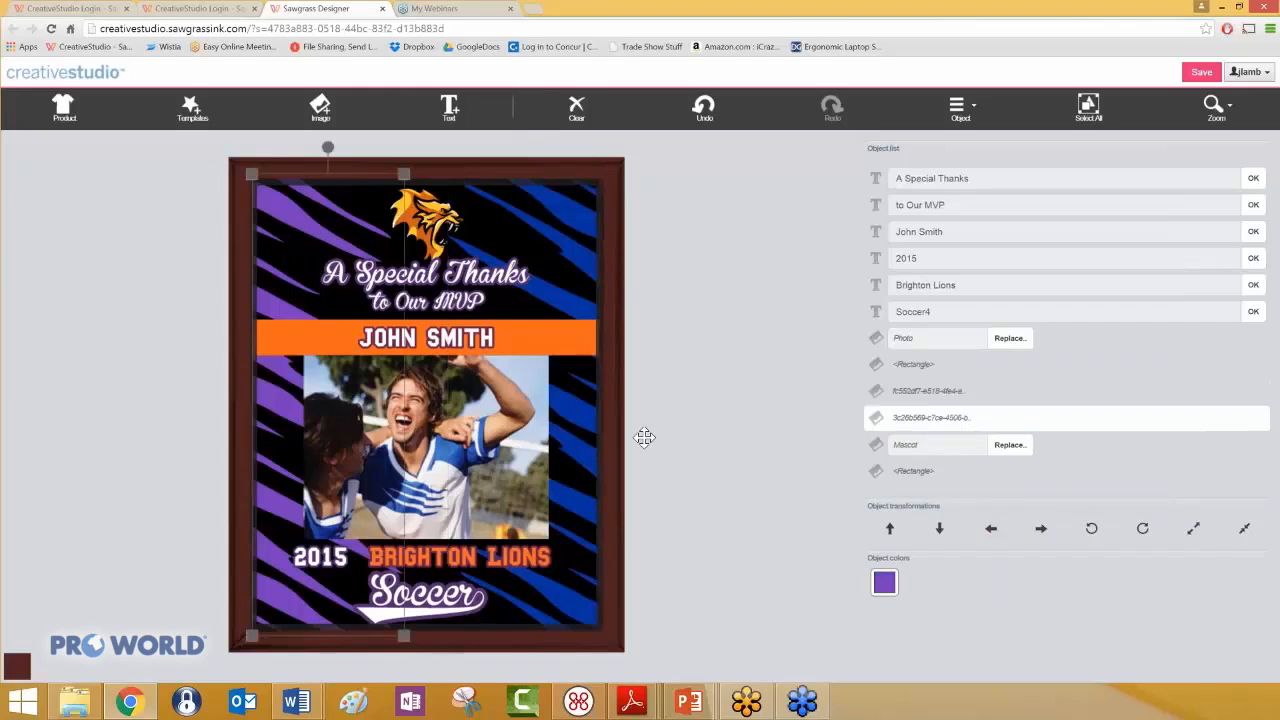
pyautogui.click(884, 582)
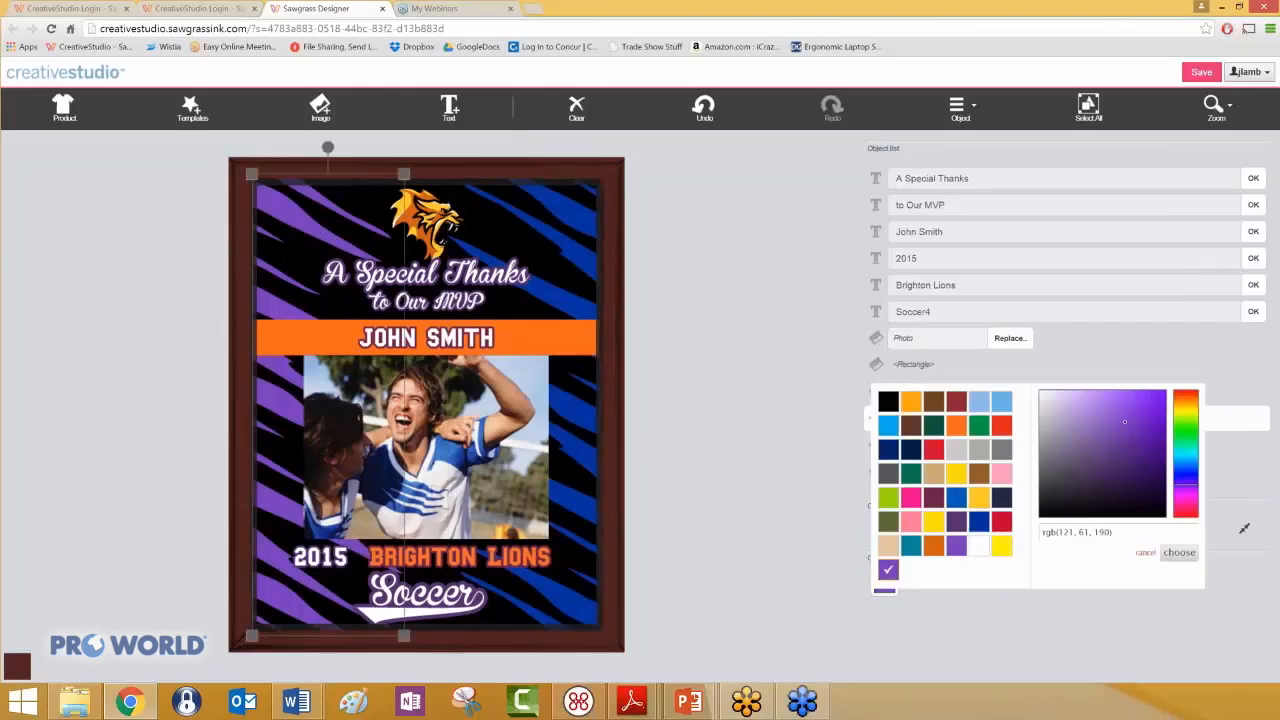
pyautogui.click(979, 525)
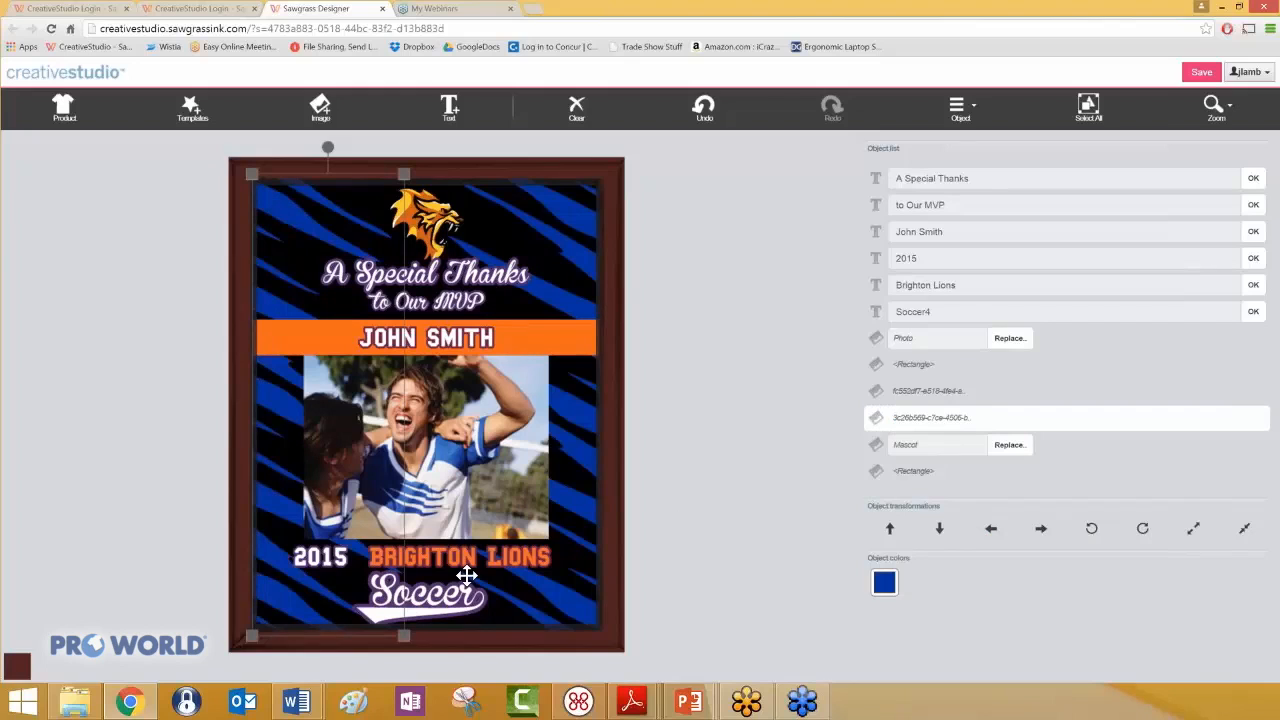
pyautogui.click(703, 341)
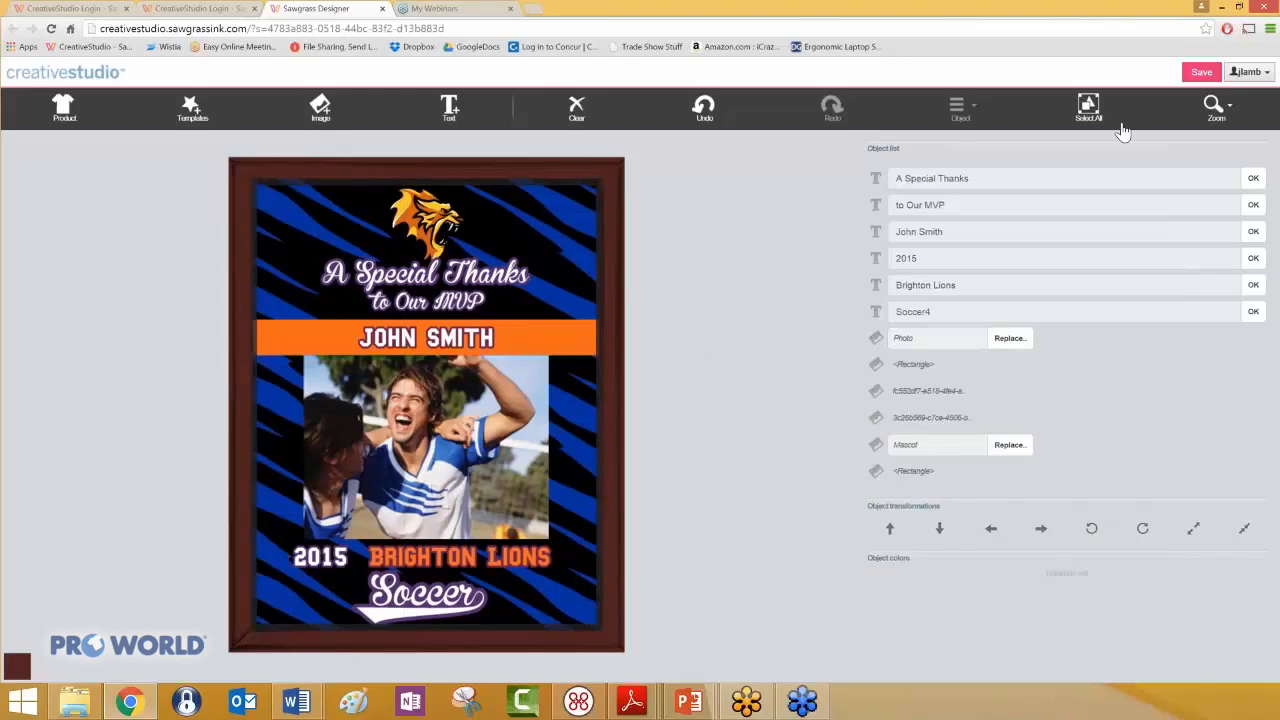
# - Preview the finished plaque design and close the preview
pyautogui.click(1234, 117)
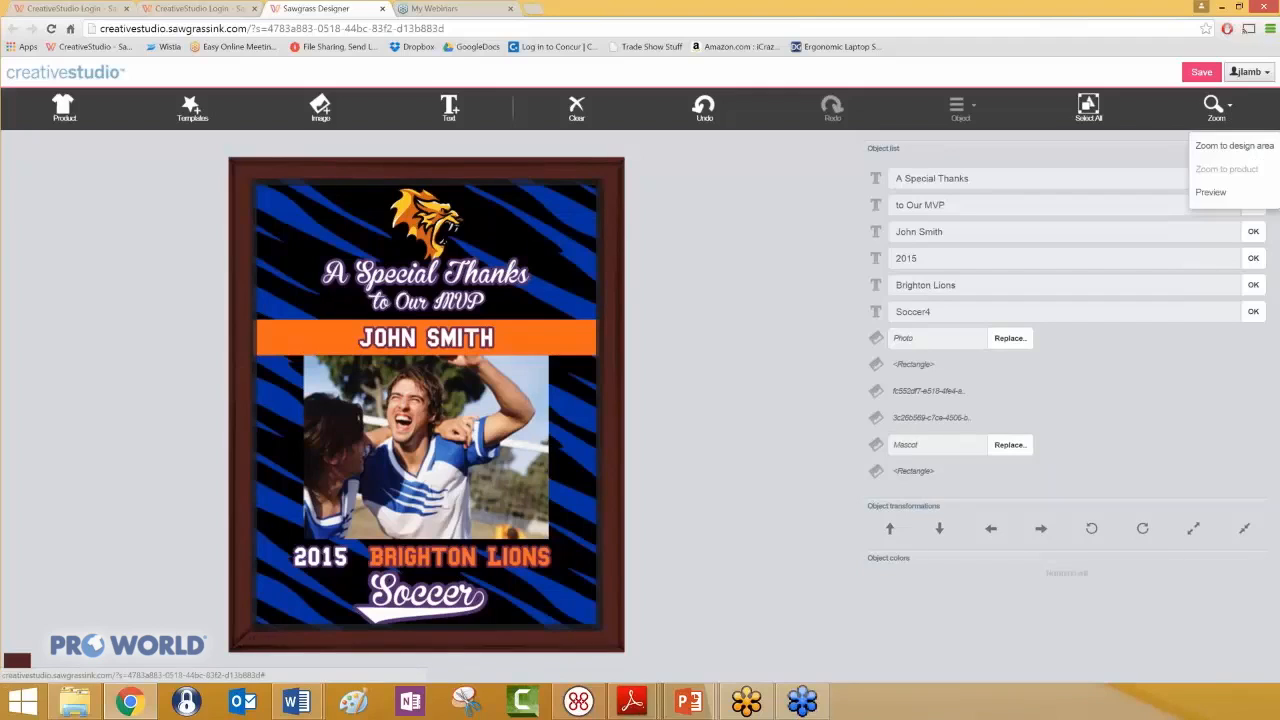
pyautogui.click(1212, 195)
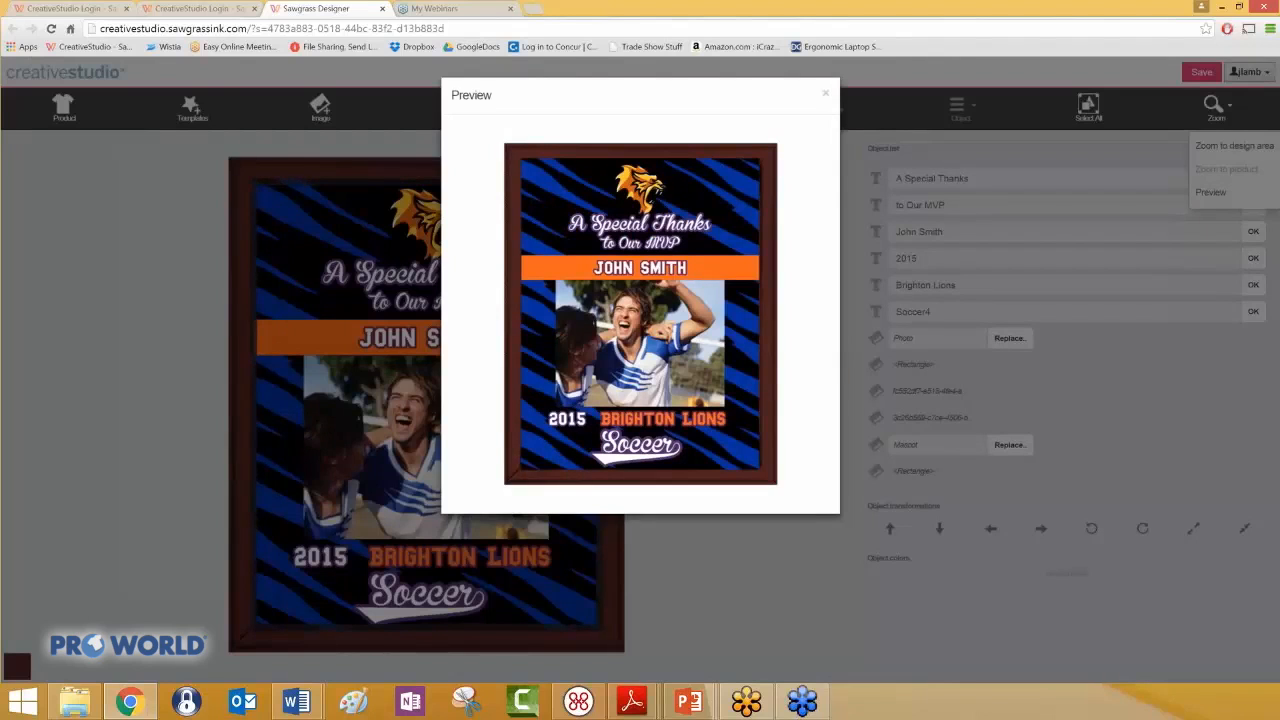
pyautogui.click(827, 97)
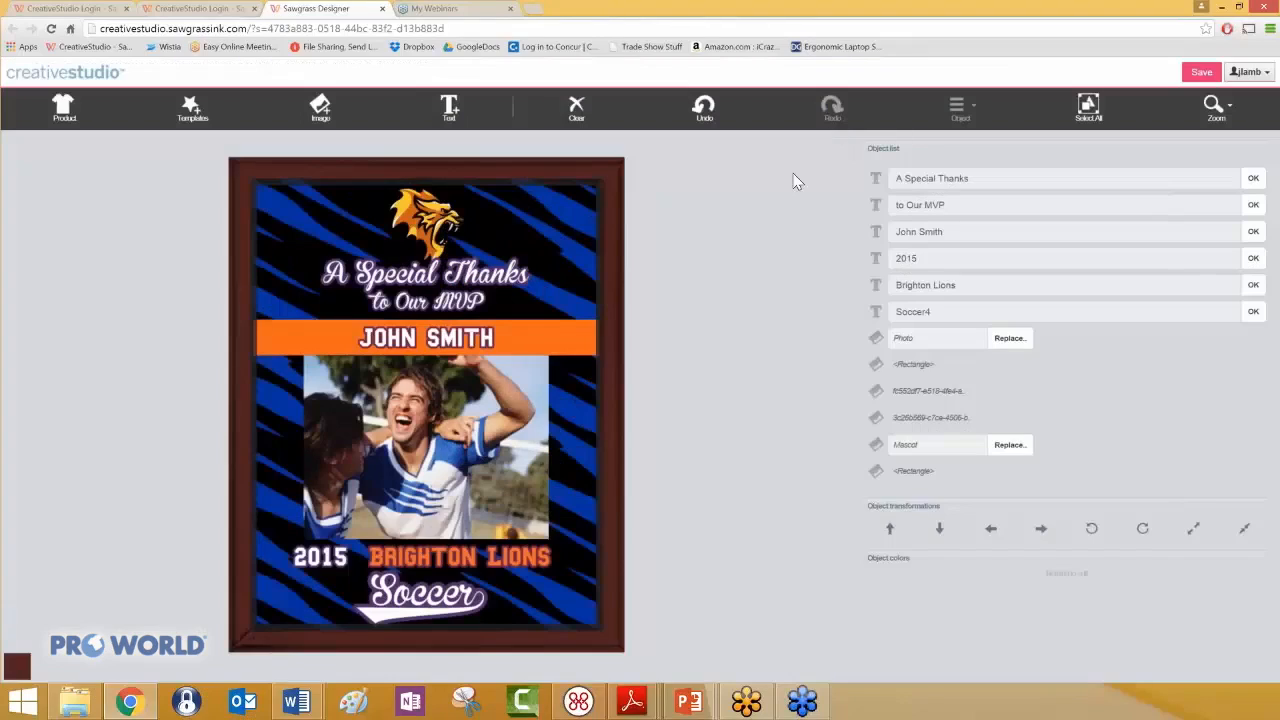
# - Save the design under the filename lions with the Save as template option off, and send it to print
pyautogui.click(1203, 79)
pyautogui.moveTo(504, 152); pyautogui.dragTo(427, 152)
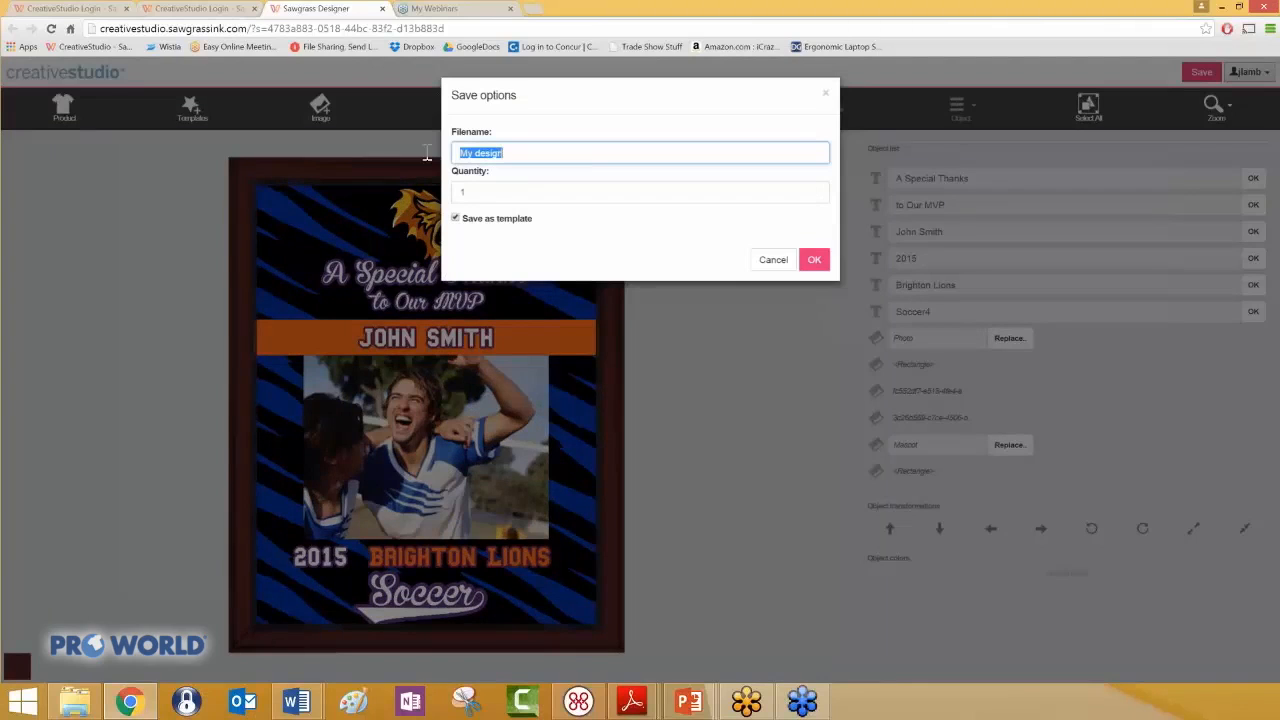
pyautogui.write('lions')
pyautogui.click(456, 218)
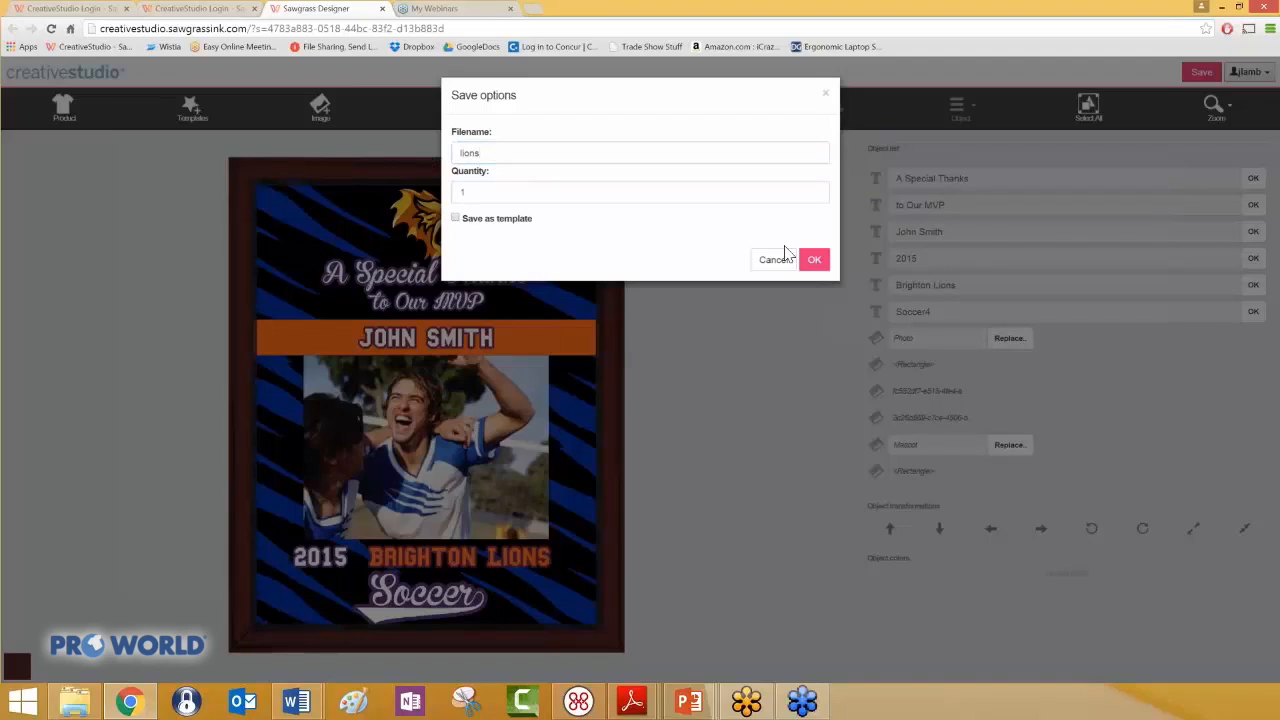
pyautogui.click(814, 259)
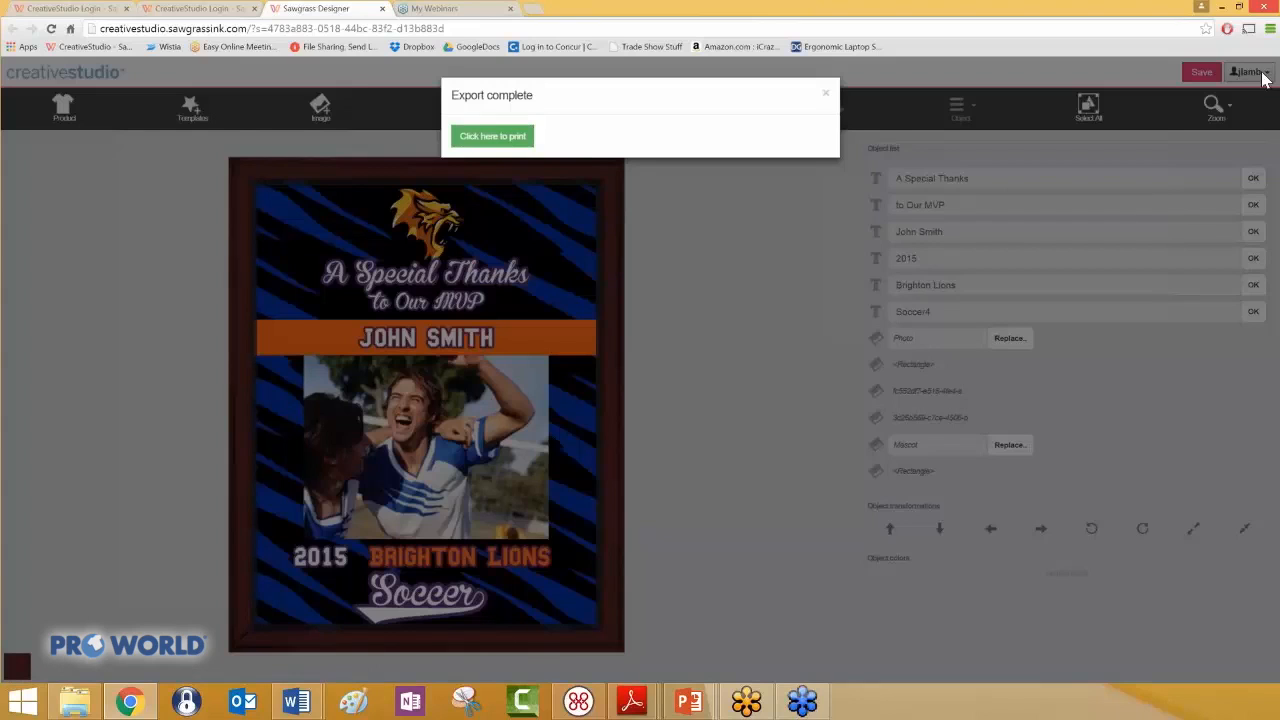
pyautogui.moveTo(1260, 76)
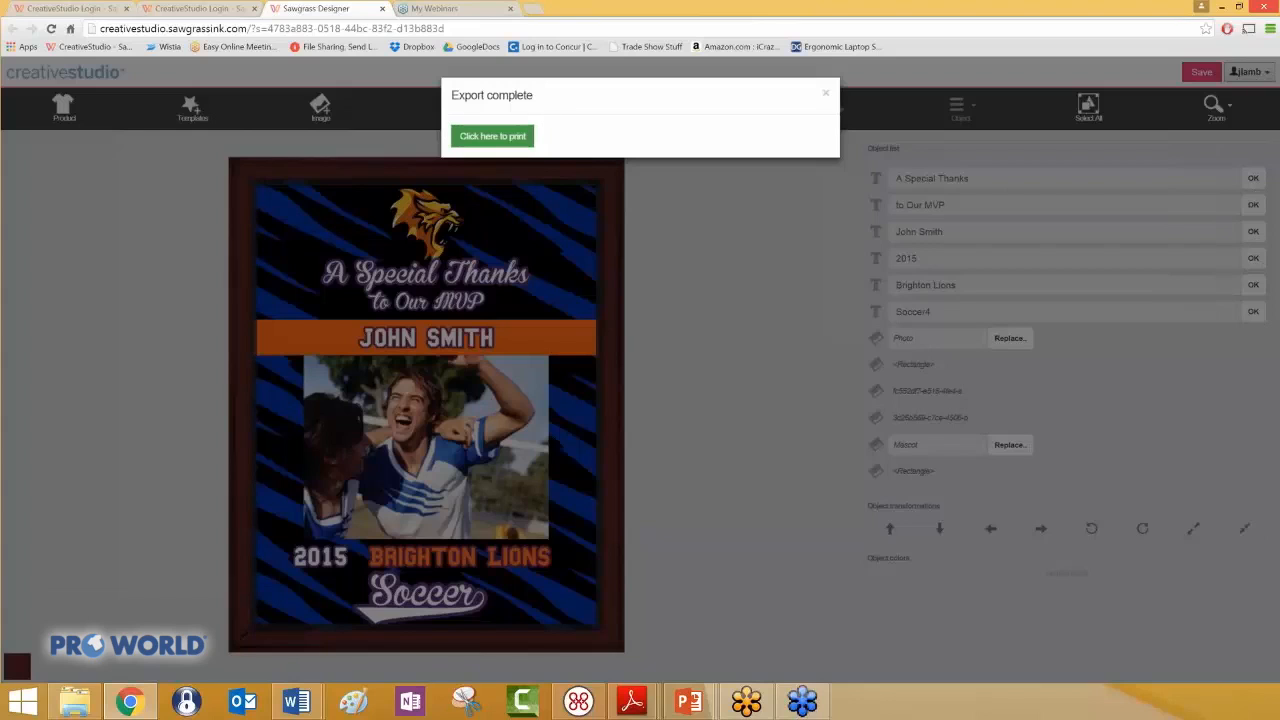
pyautogui.click(509, 139)
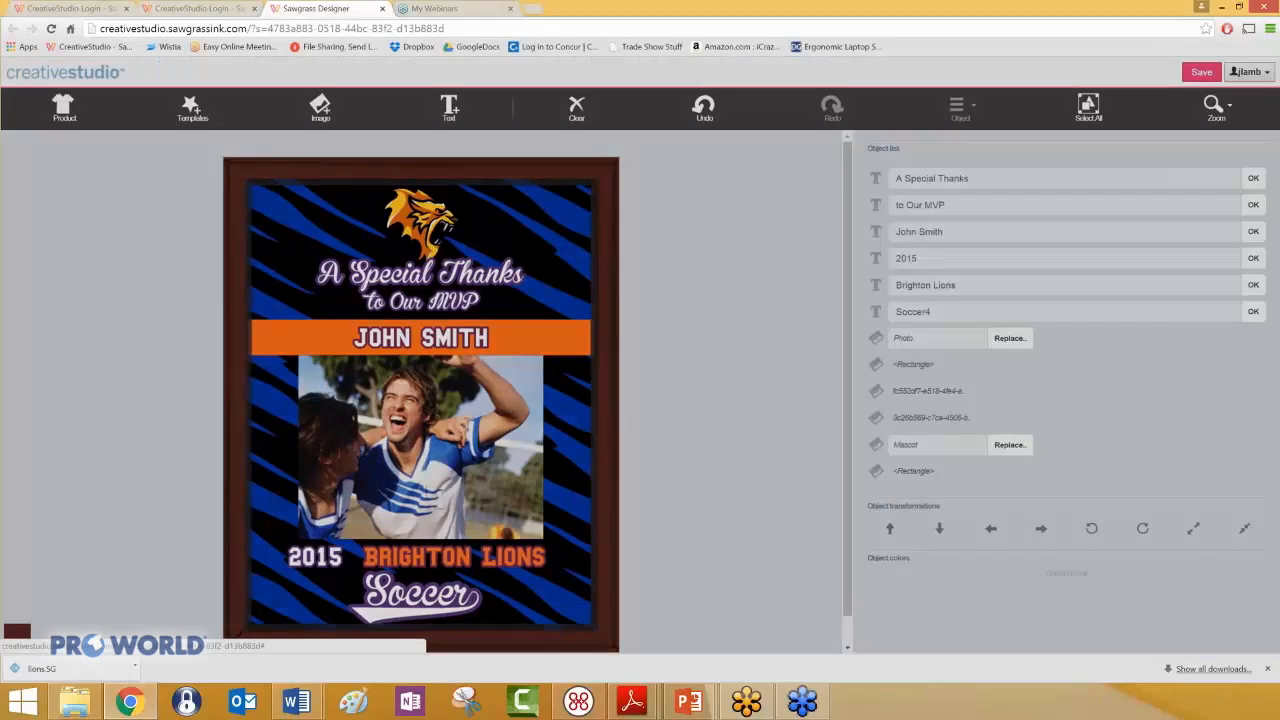
# - Clear the whole plaque design and pick the Glass Ball Ornament from the Ornaments product category
pyautogui.click(576, 108)
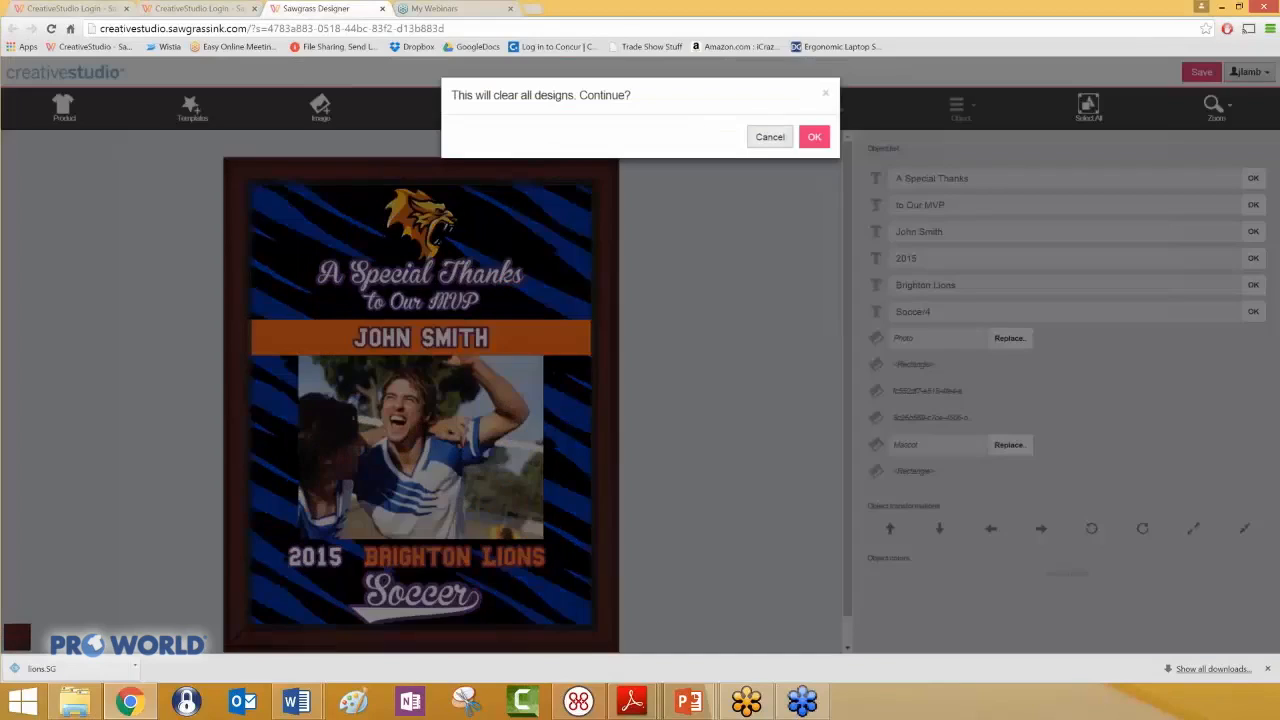
pyautogui.click(814, 138)
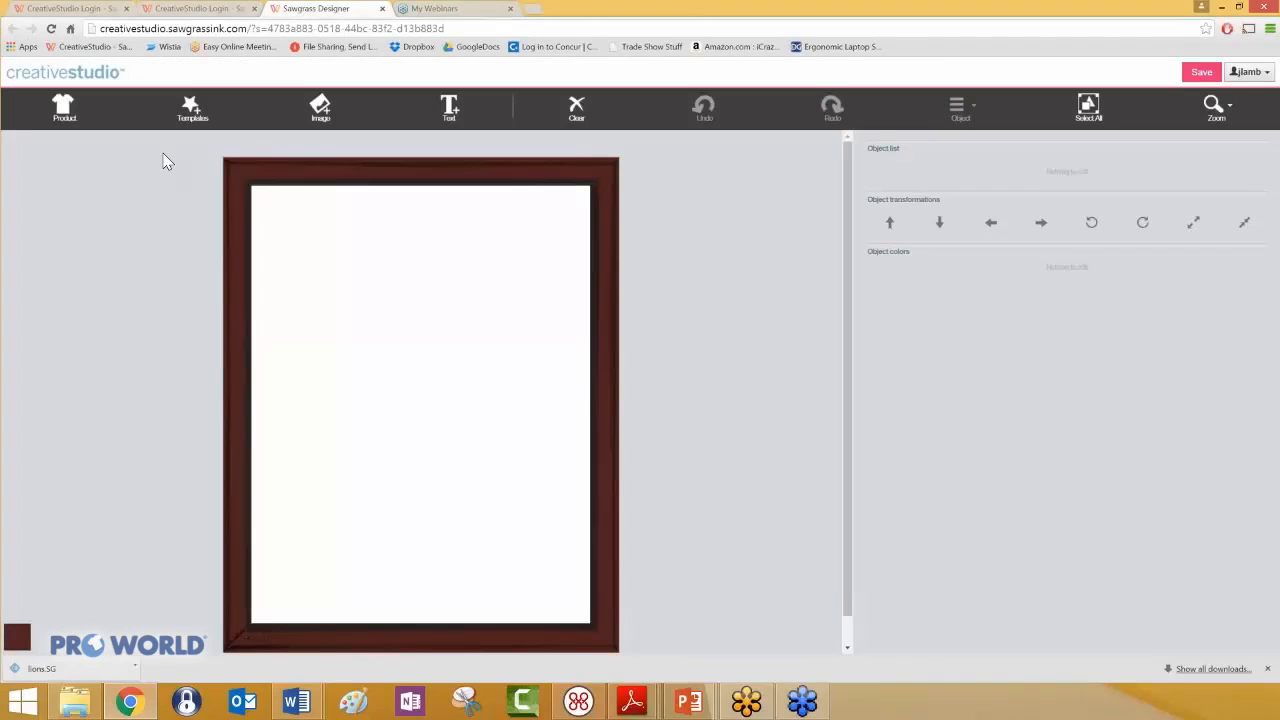
pyautogui.click(63, 110)
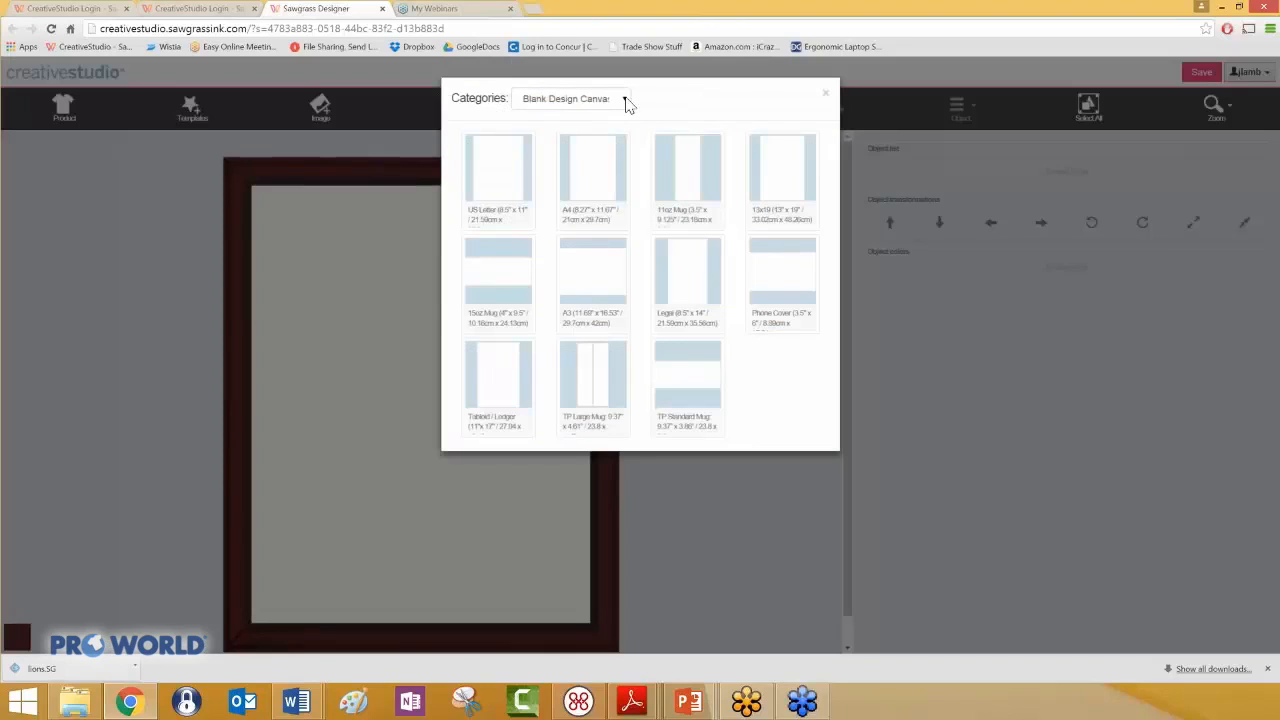
pyautogui.click(621, 100)
pyautogui.scroll(-6, 678, 150)
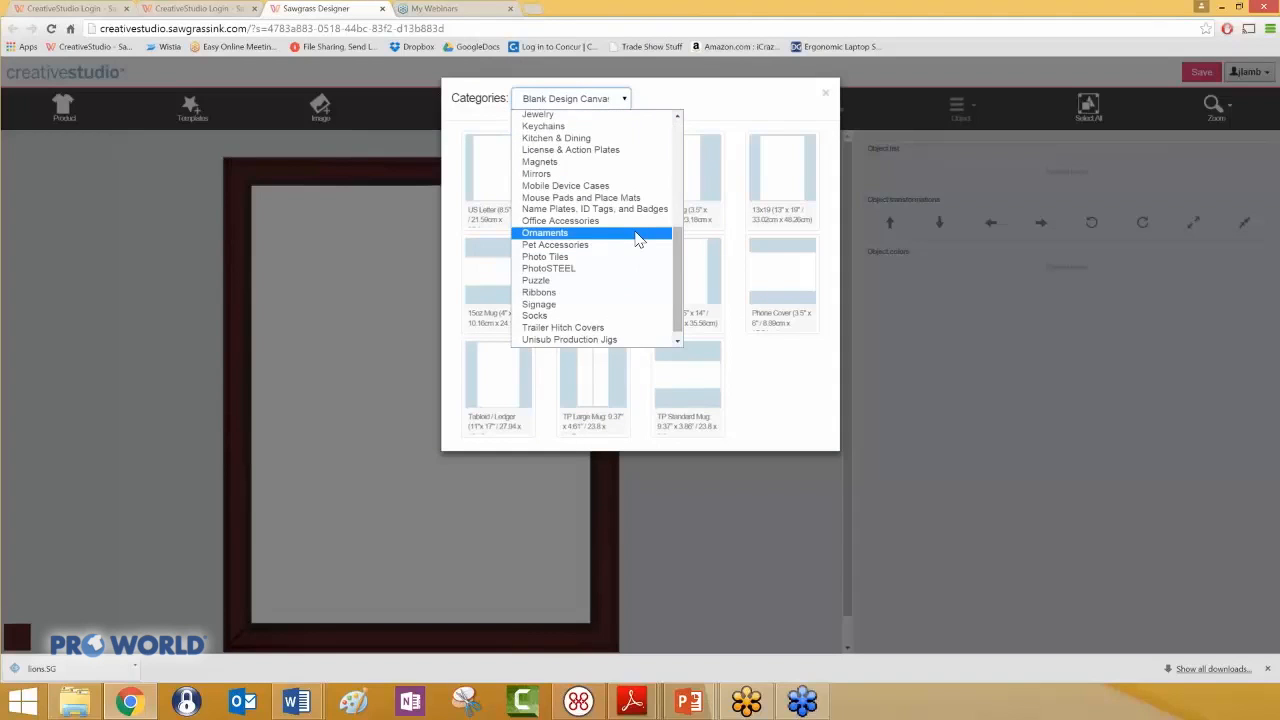
pyautogui.click(636, 235)
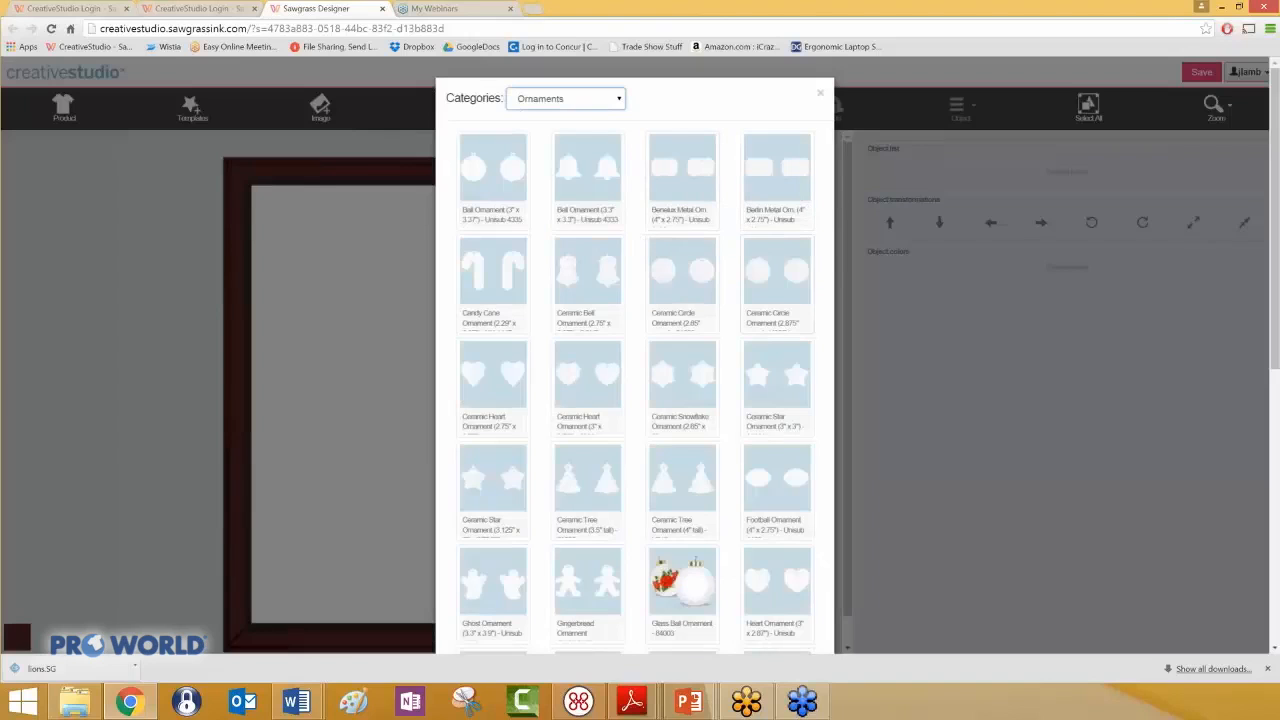
pyautogui.click(698, 593)
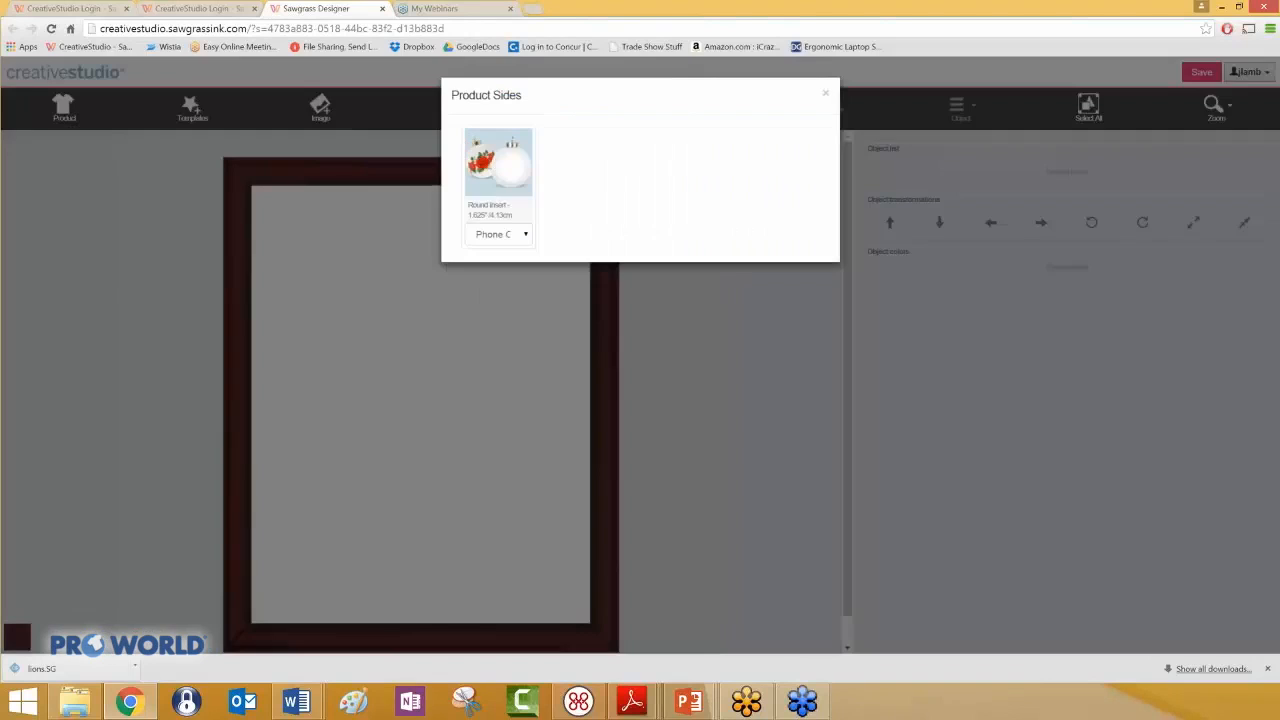
# - Open the ornament's round insert side for design using the Phone Cover 3.5" x 6" size
pyautogui.click(526, 236)
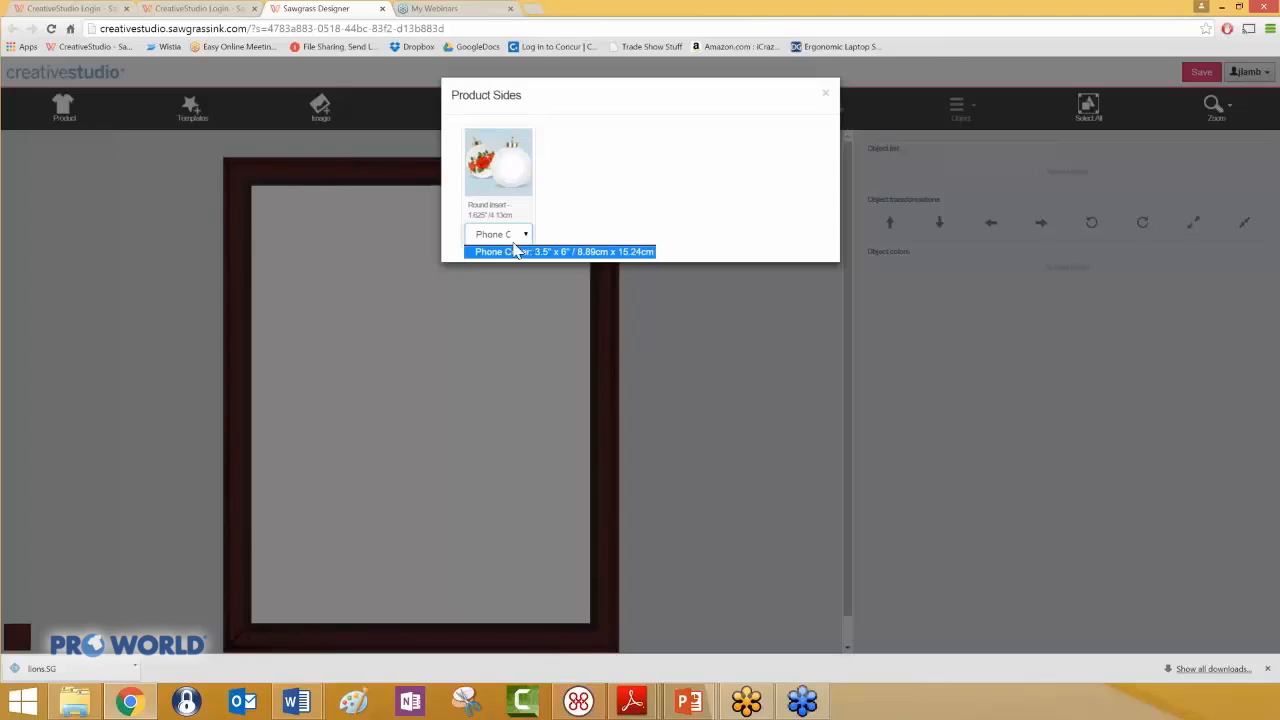
pyautogui.click(511, 252)
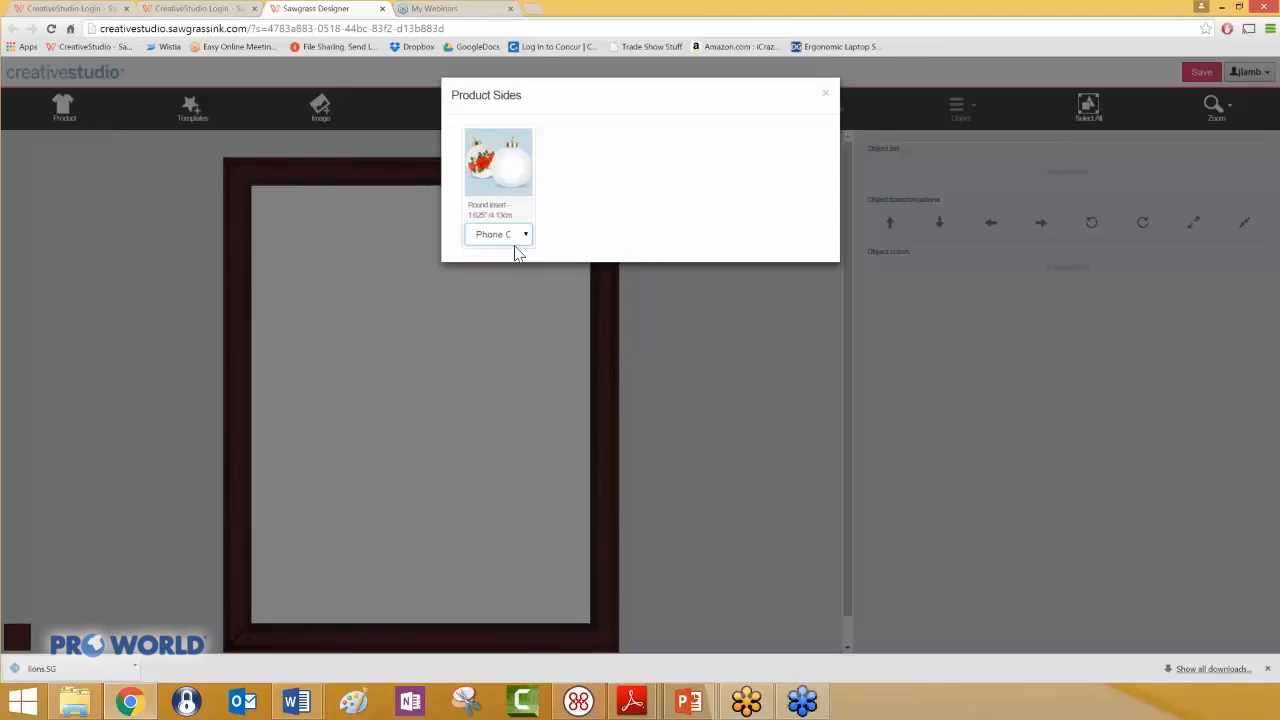
pyautogui.click(498, 162)
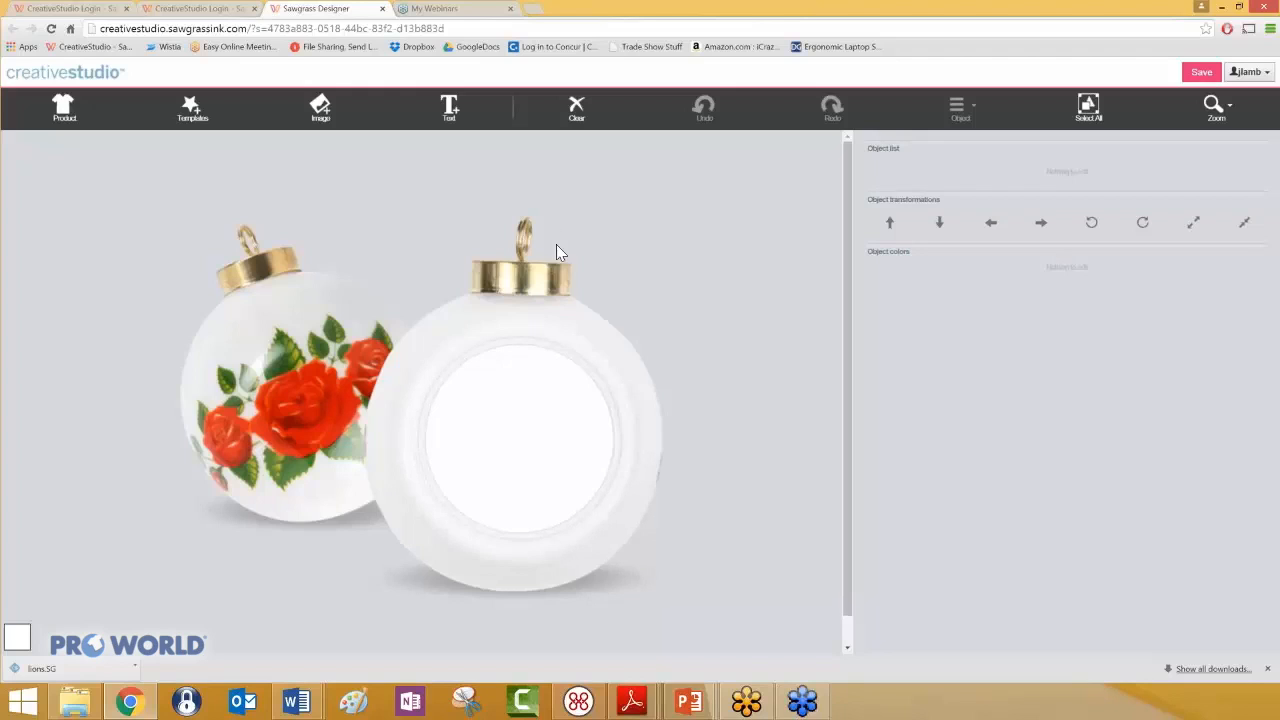
# - Upload dog.jpg from the Artwork For Upload folder to My Images under the name puppy
pyautogui.click(320, 108)
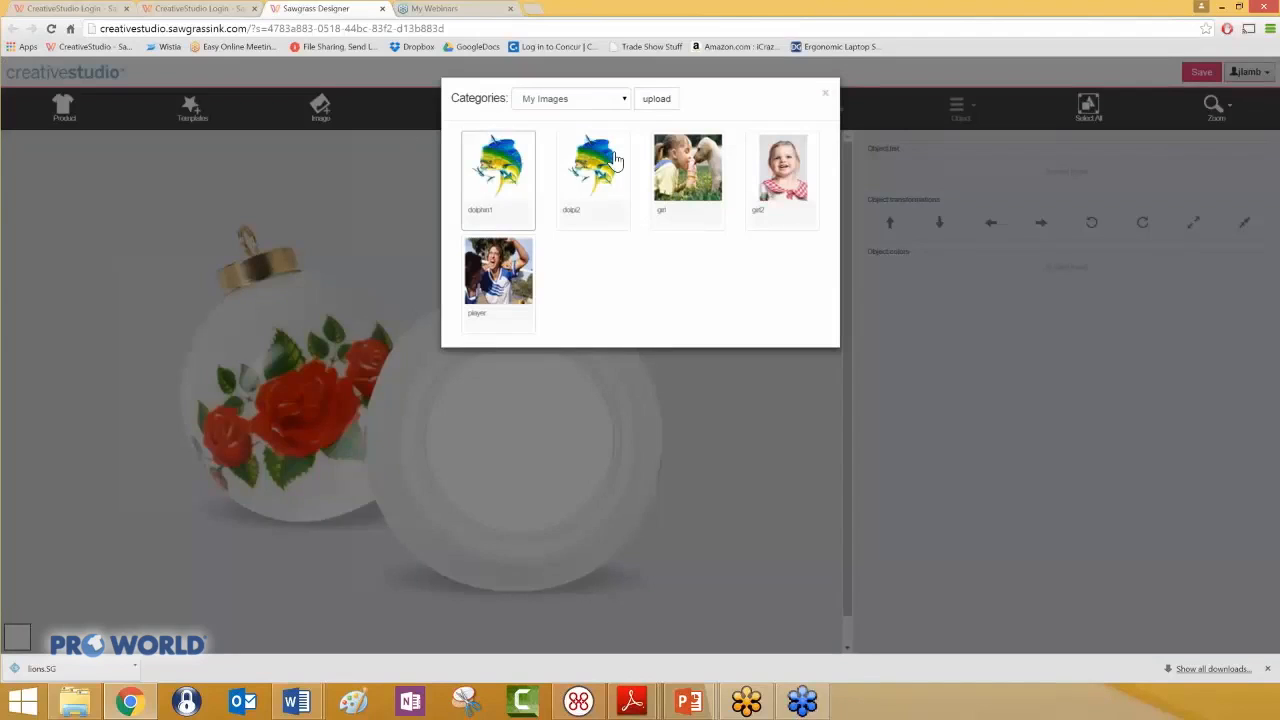
pyautogui.click(656, 104)
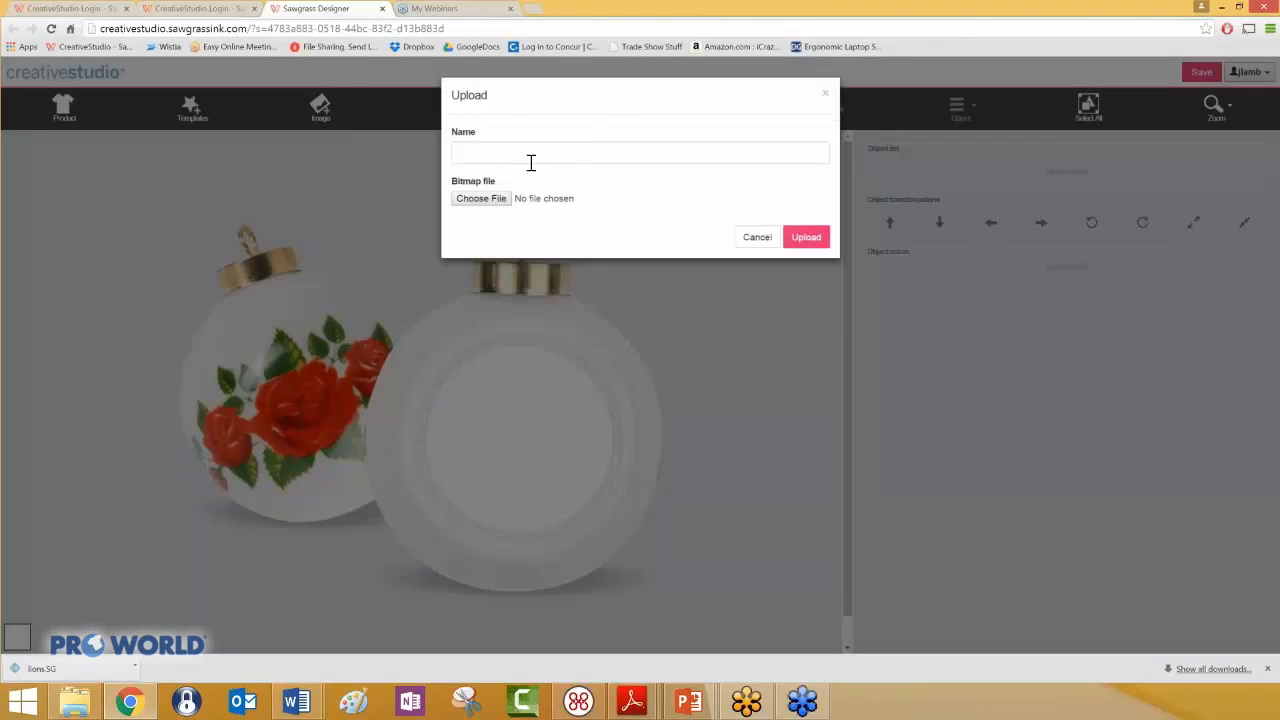
pyautogui.click(488, 202)
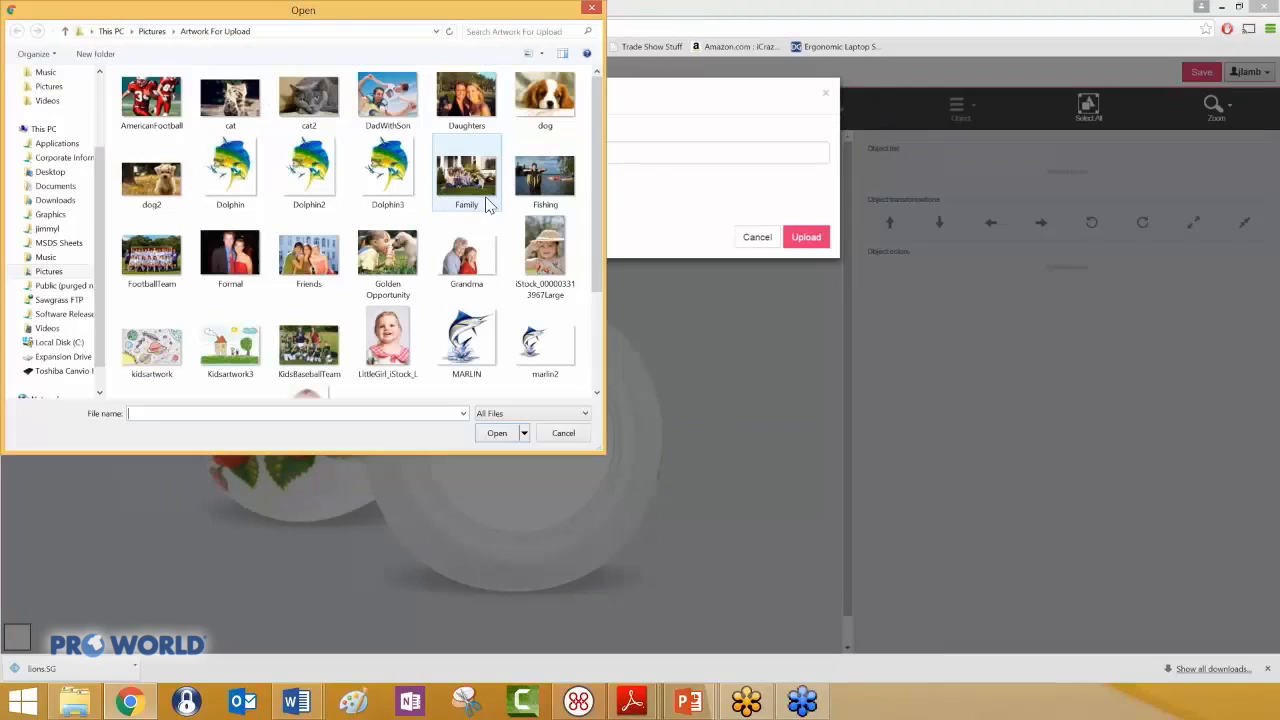
pyautogui.click(563, 100)
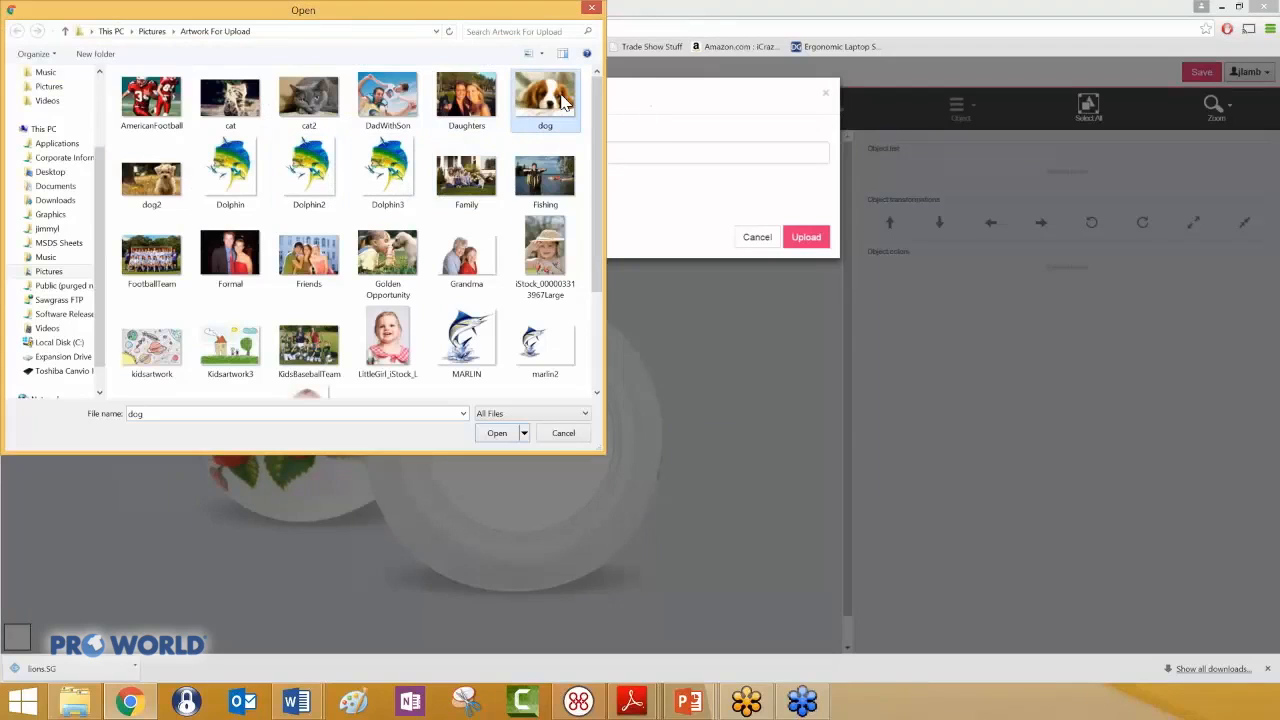
pyautogui.click(497, 433)
pyautogui.click(503, 151)
pyautogui.write('puppy')
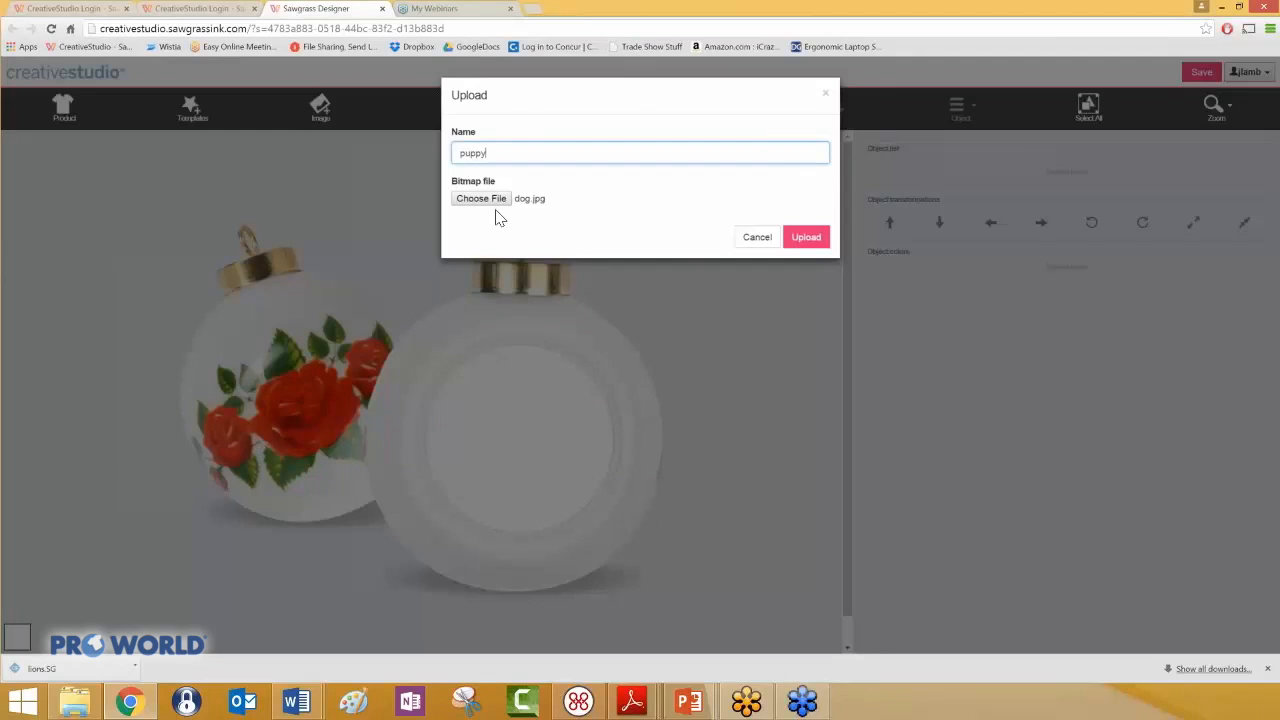
pyautogui.click(812, 240)
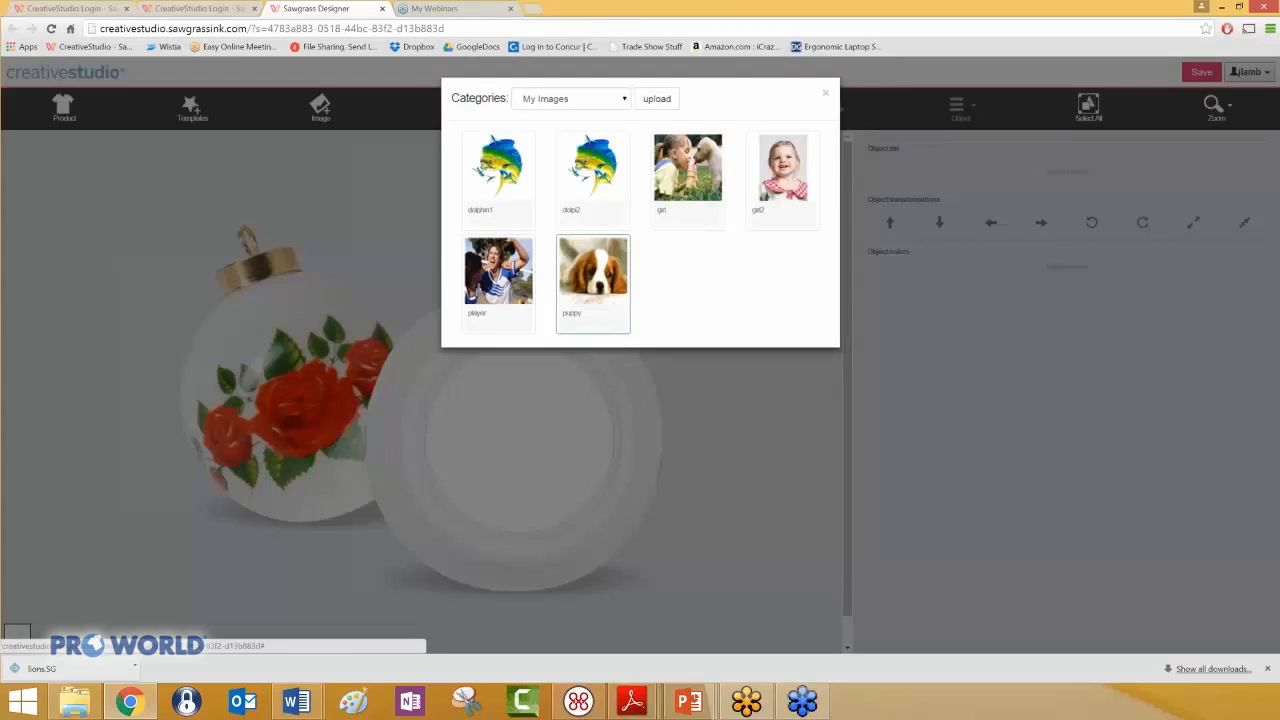
# - Place the puppy image from My Images on the ornament and enlarge it to fill the whole round insert
pyautogui.click(597, 287)
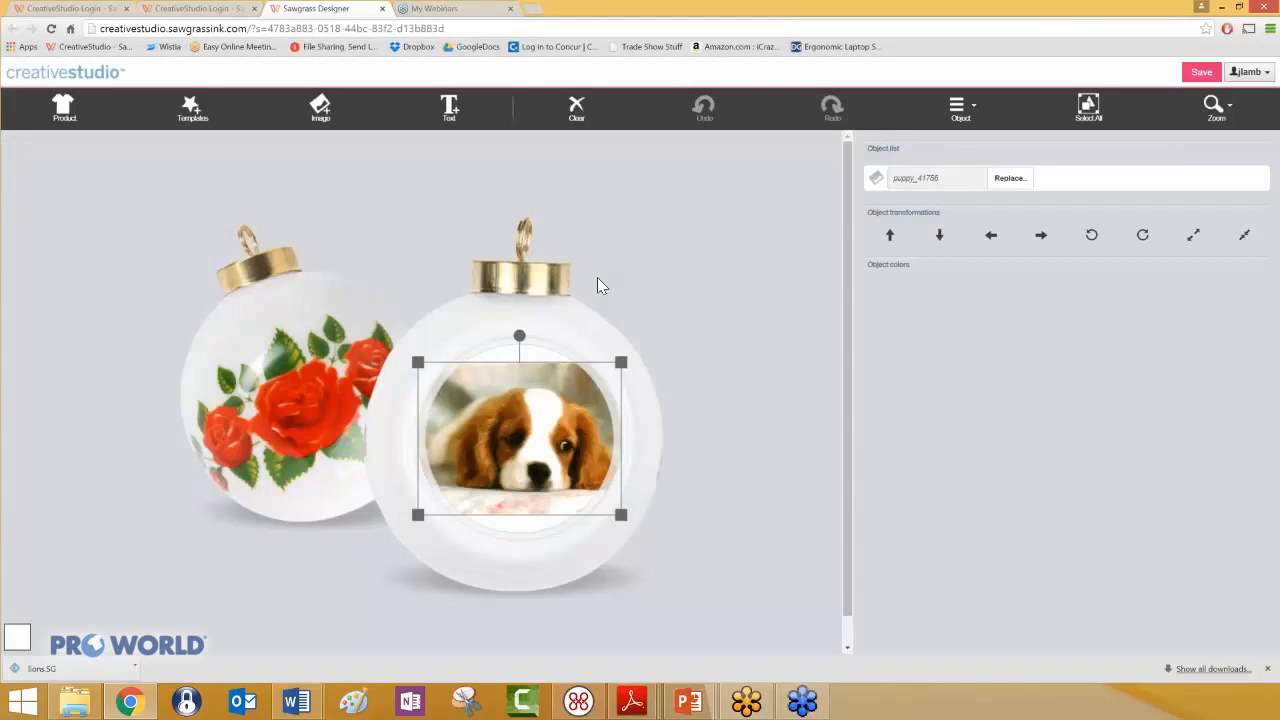
pyautogui.moveTo(621, 362); pyautogui.dragTo(642, 332)
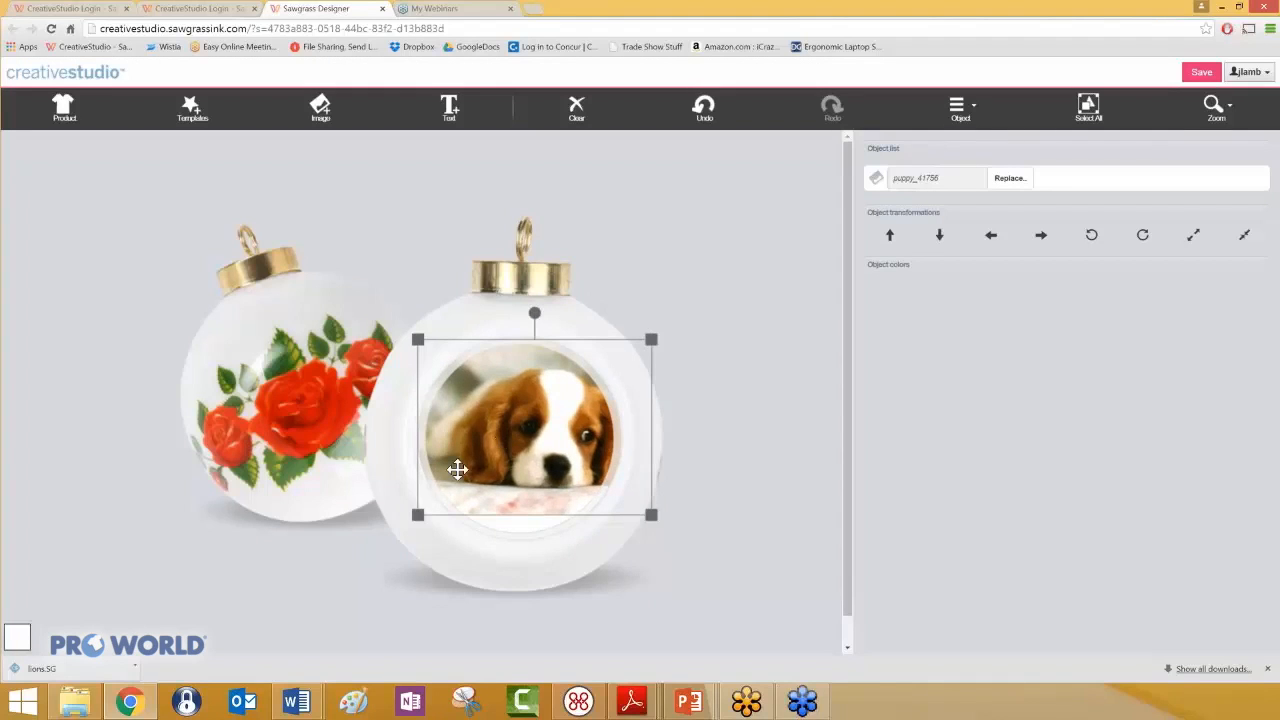
pyautogui.moveTo(415, 517); pyautogui.dragTo(388, 537)
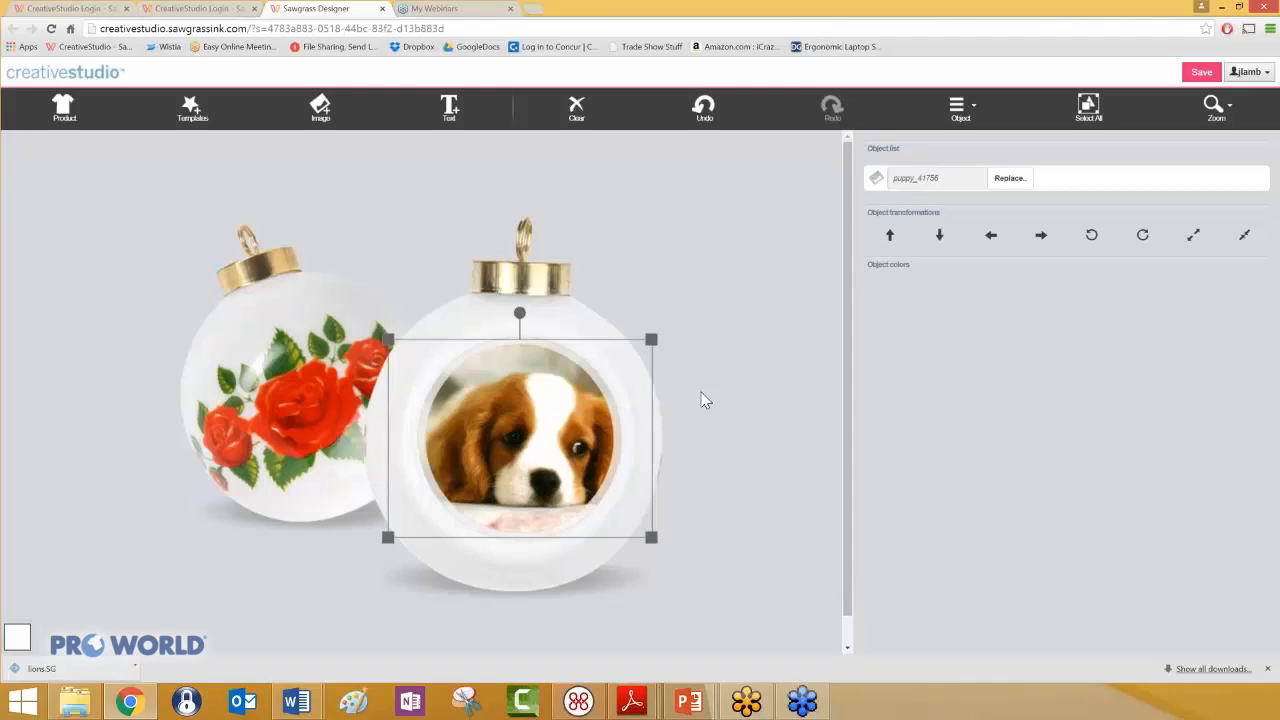
pyautogui.click(640, 591)
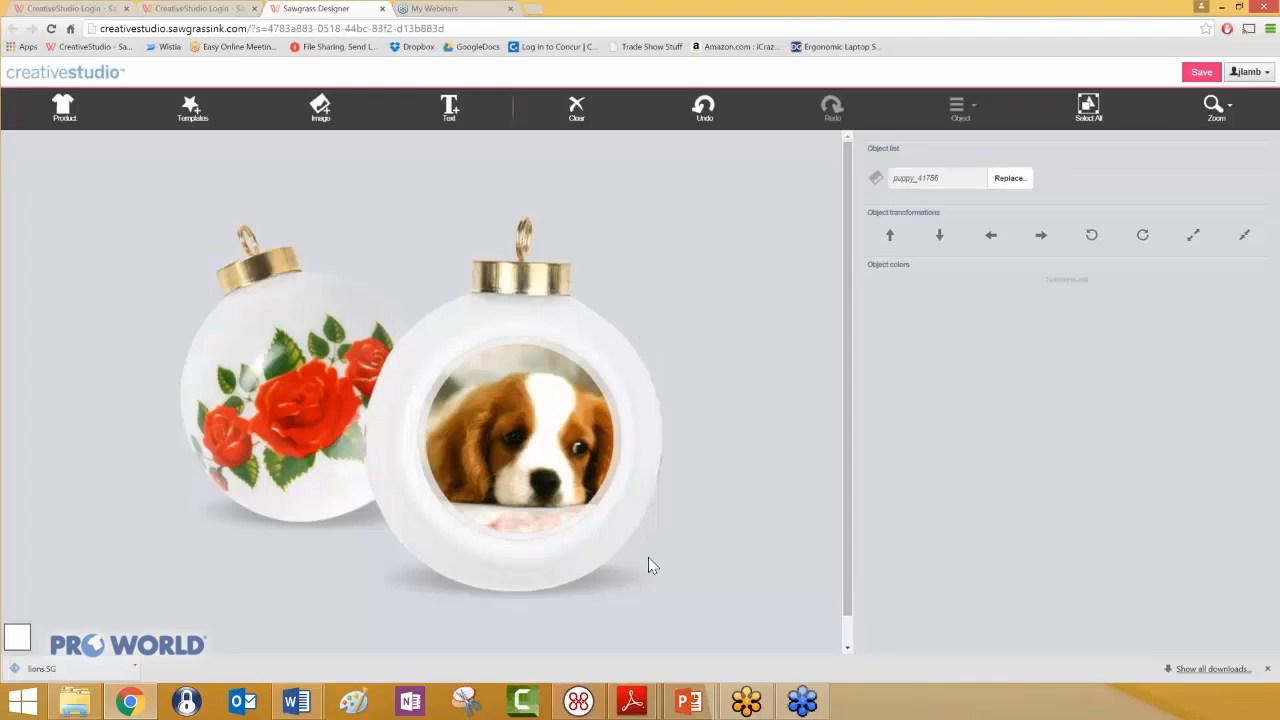
# - Add the text Fido and position it centered below the puppy's nose near the insert's lower edge
pyautogui.click(450, 108)
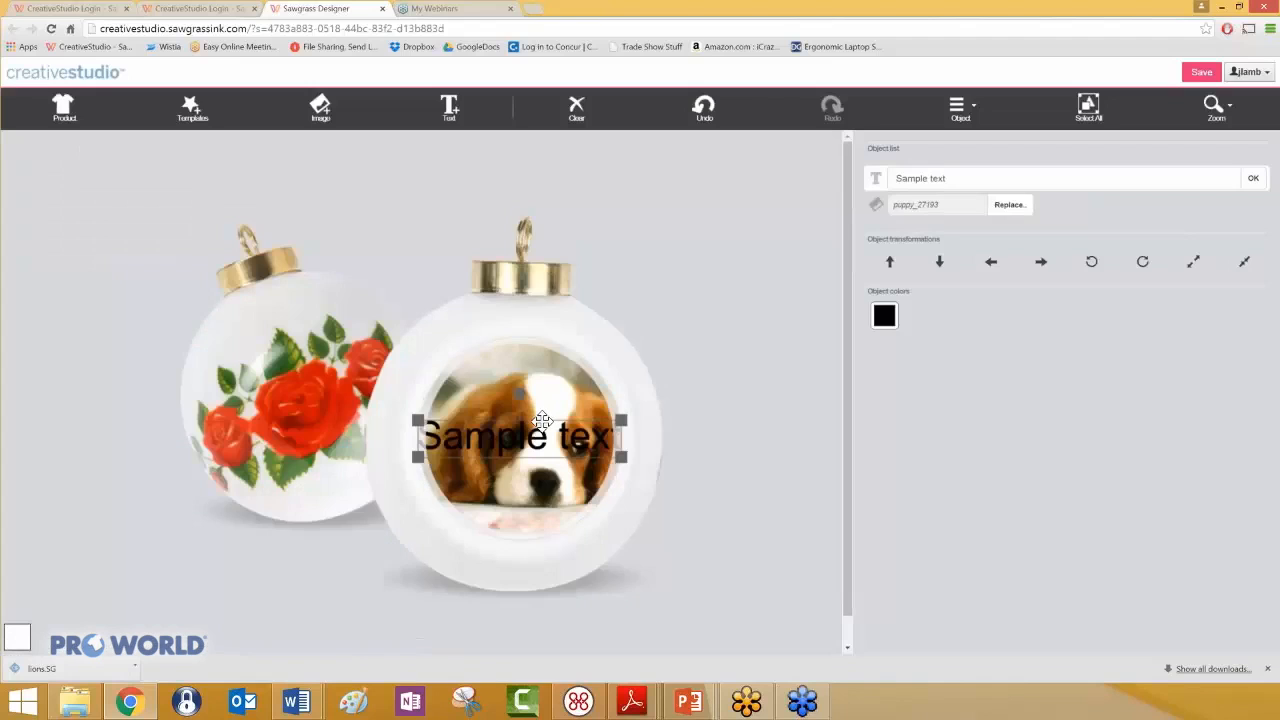
pyautogui.moveTo(542, 420); pyautogui.dragTo(546, 378)
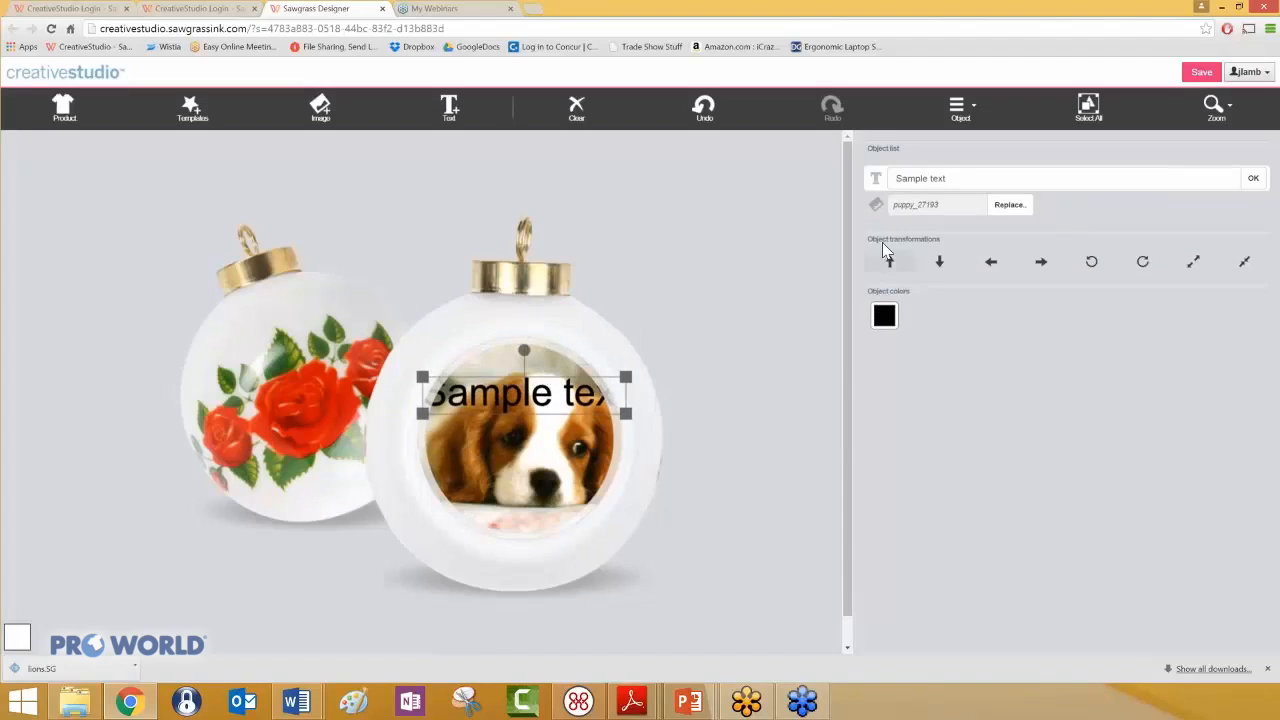
pyautogui.click(925, 180)
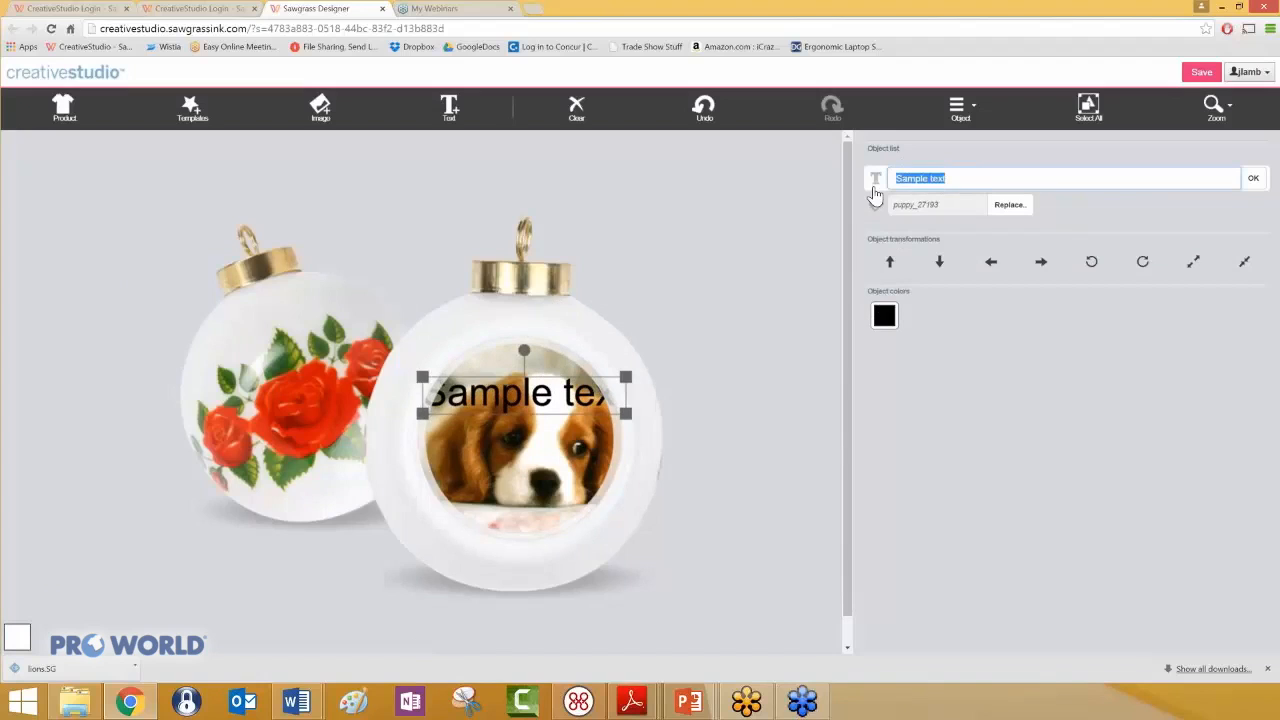
pyautogui.write('Fido')
pyautogui.click(1252, 178)
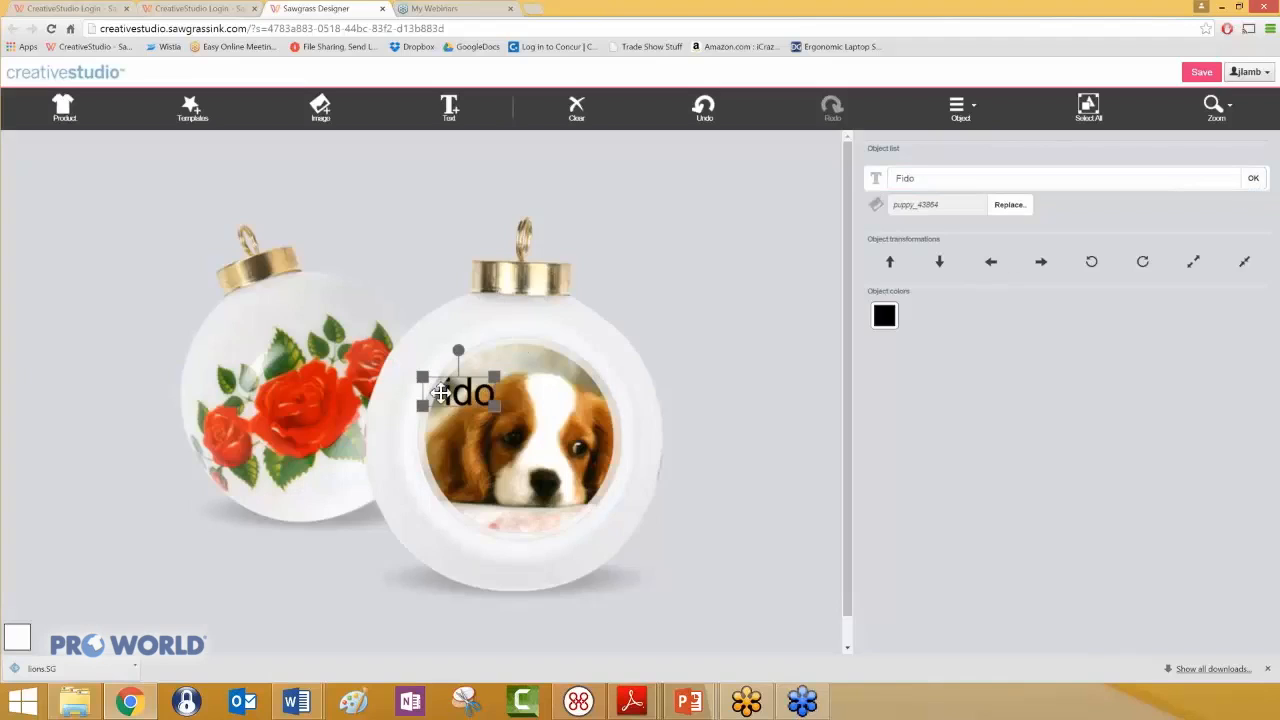
pyautogui.moveTo(458, 392); pyautogui.dragTo(525, 510)
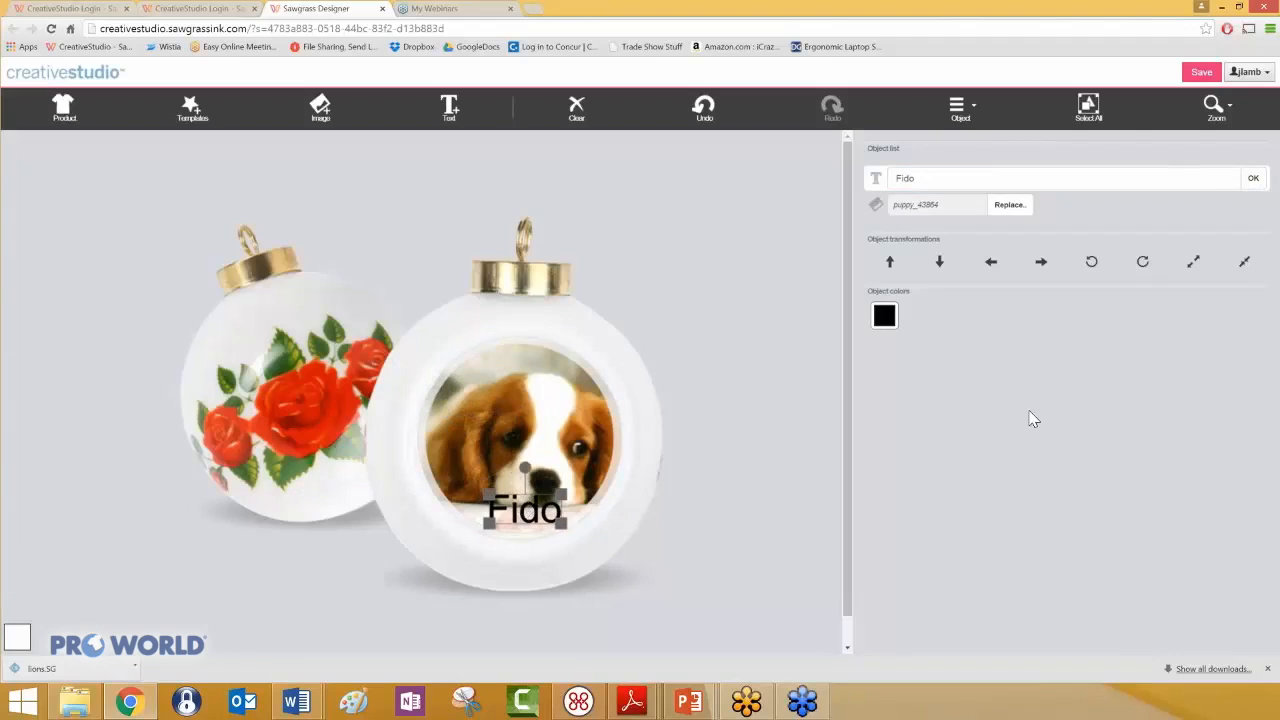
# - Color the Fido text dark green, set it in Alfa Slab One from the Athletic fonts, and recenter it
pyautogui.click(884, 316)
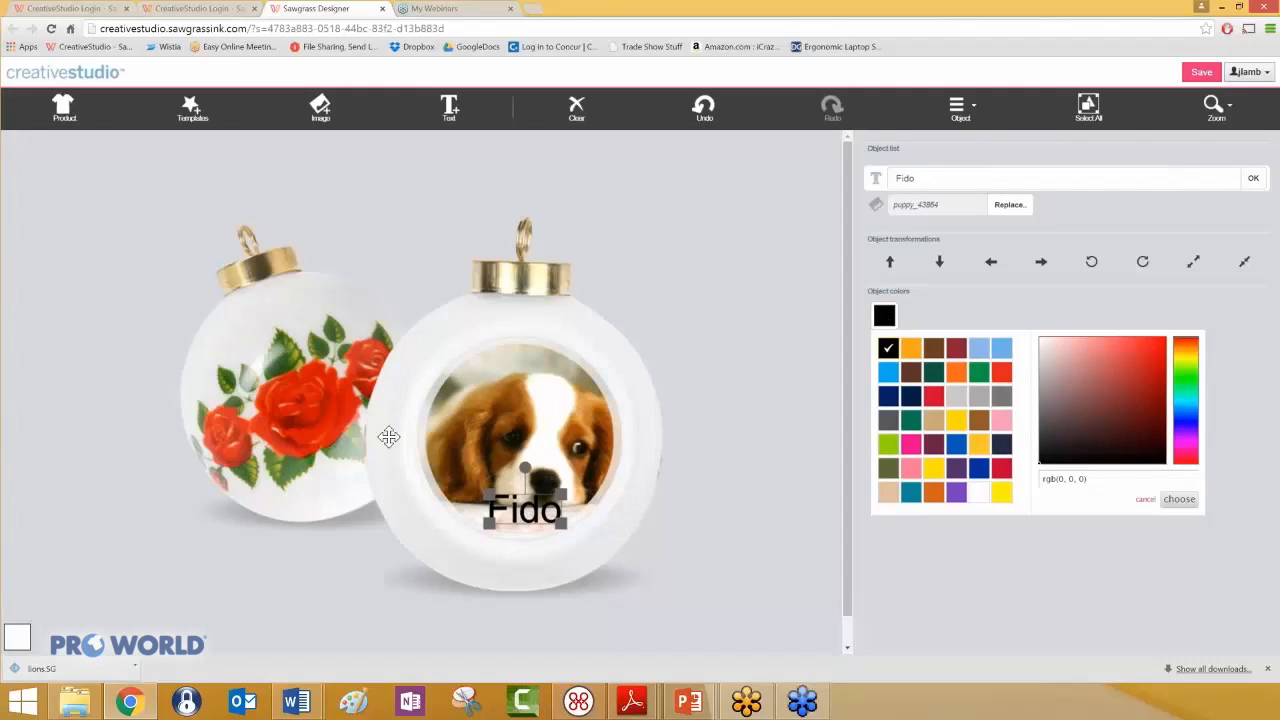
pyautogui.click(911, 421)
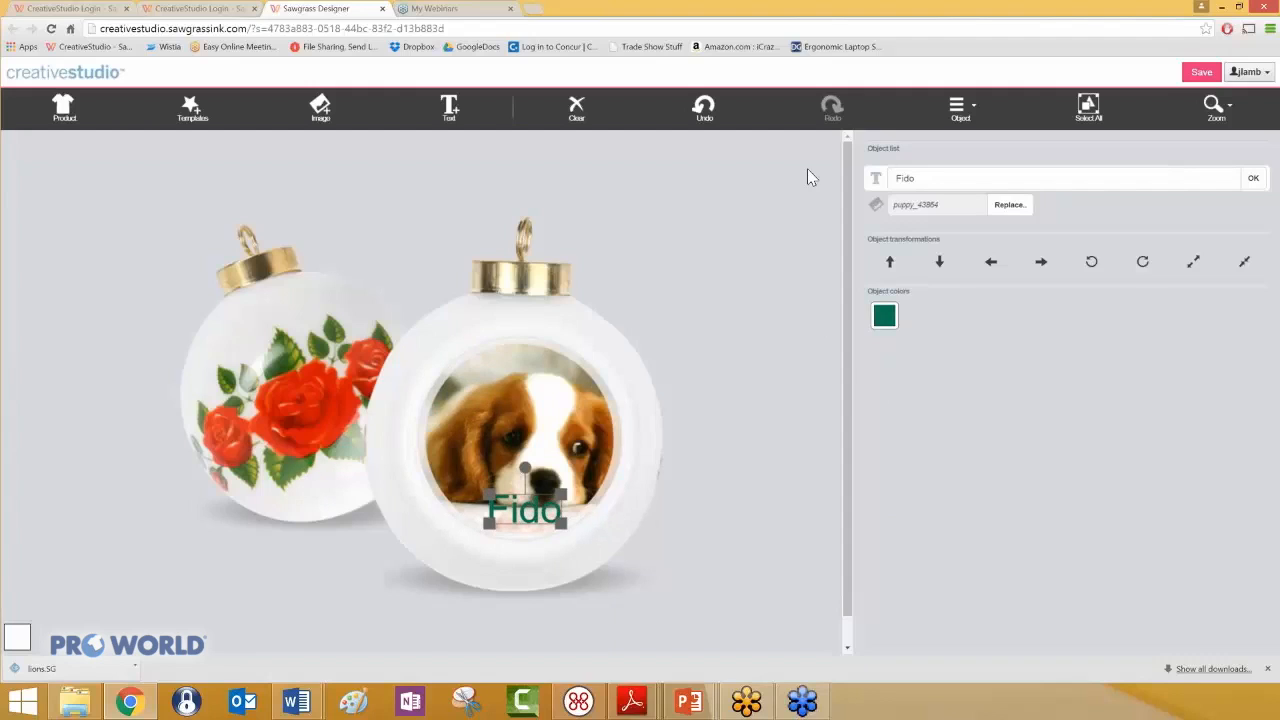
pyautogui.click(957, 112)
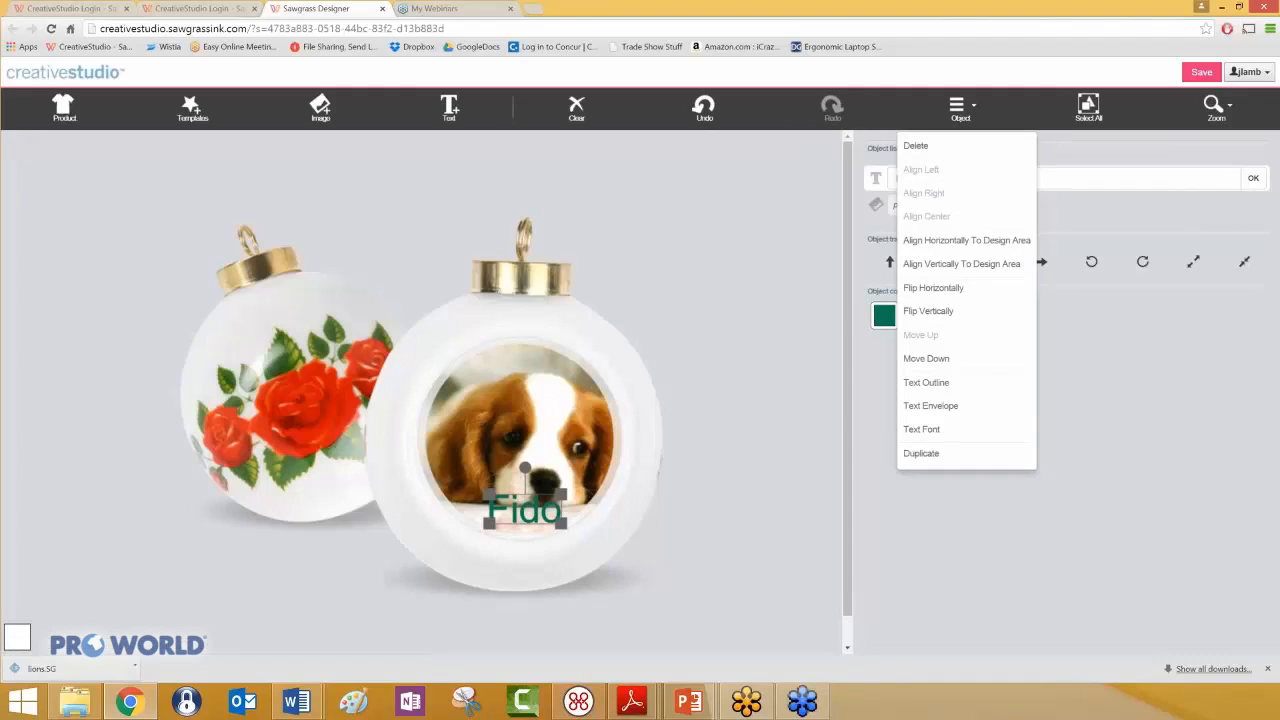
pyautogui.click(966, 429)
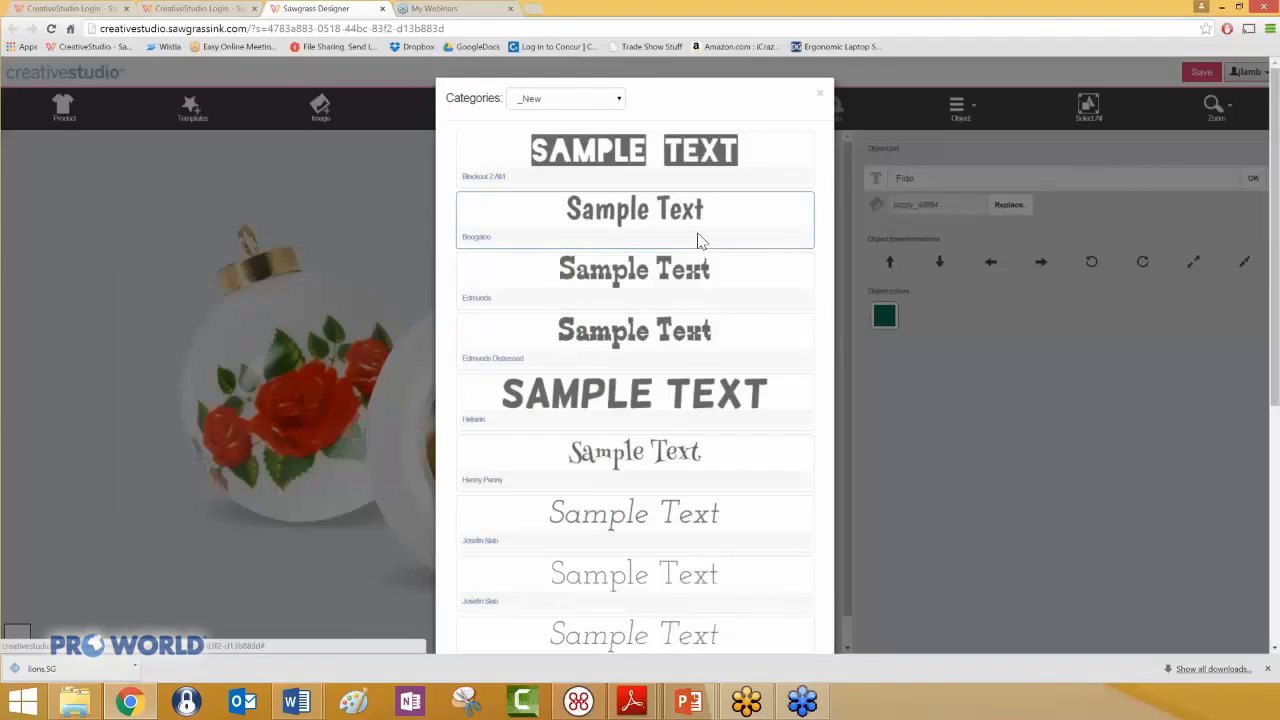
pyautogui.click(612, 99)
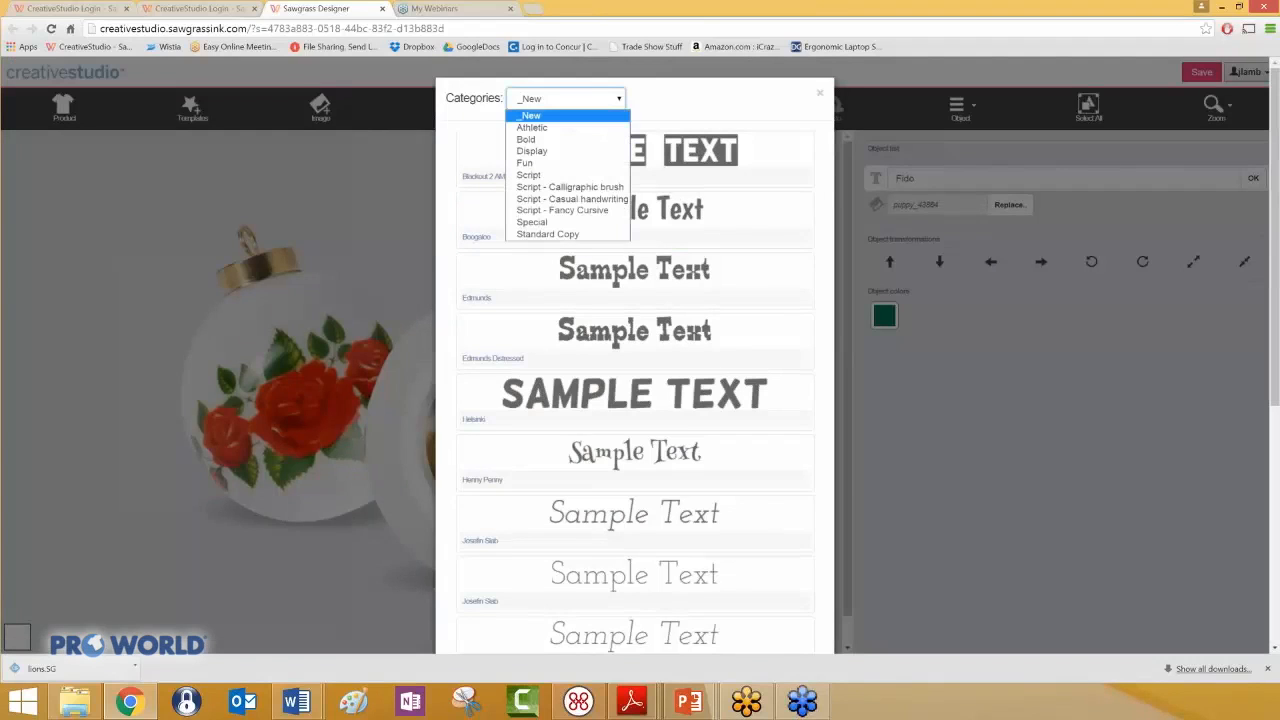
pyautogui.click(600, 128)
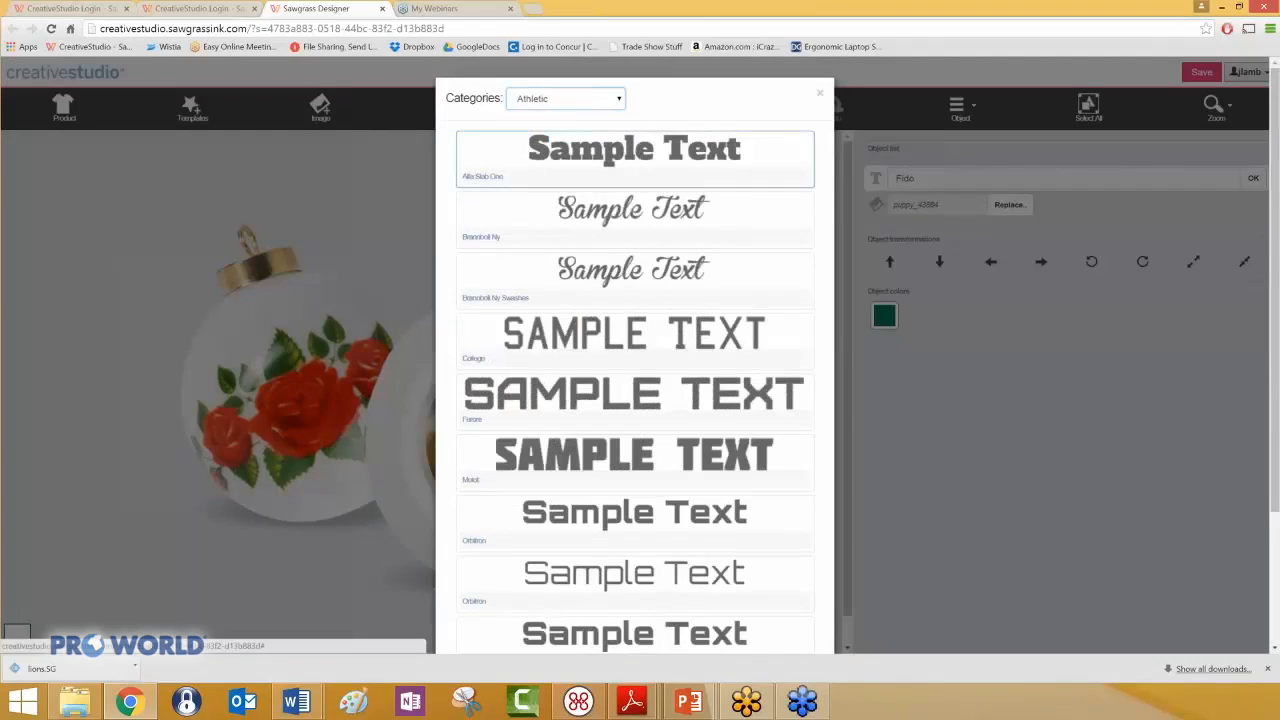
pyautogui.click(634, 160)
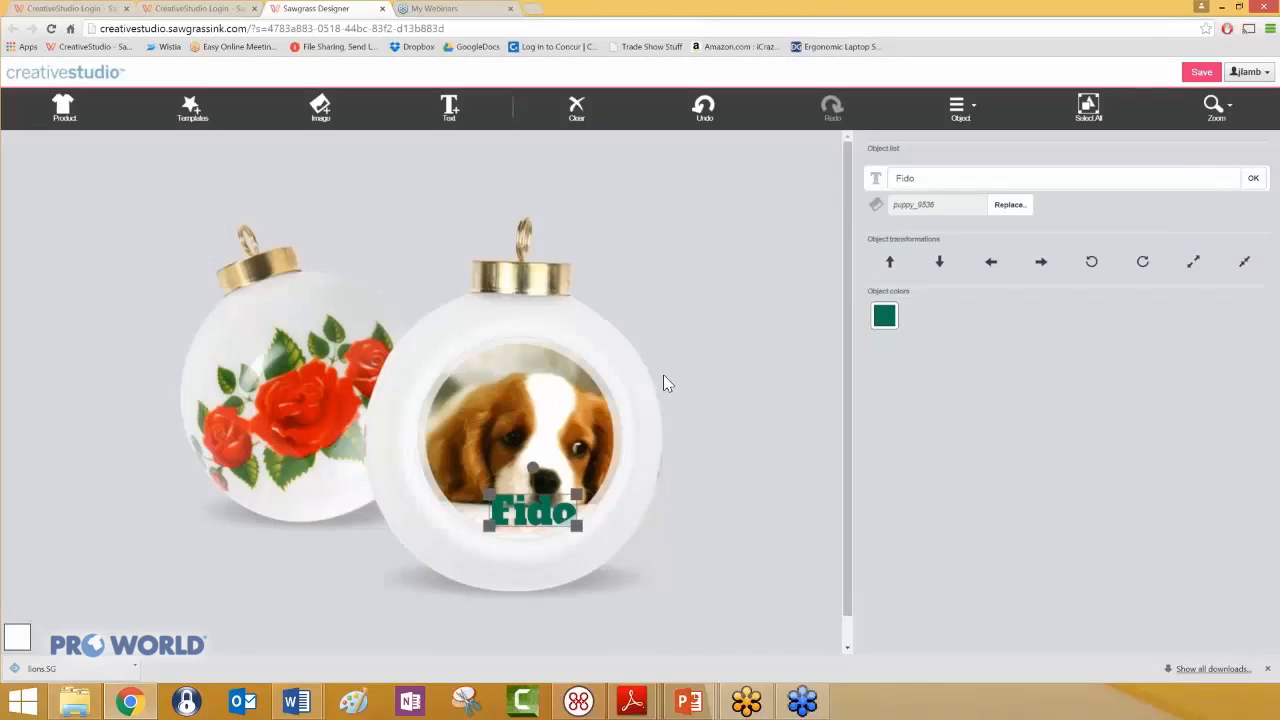
pyautogui.moveTo(530, 512); pyautogui.dragTo(521, 512)
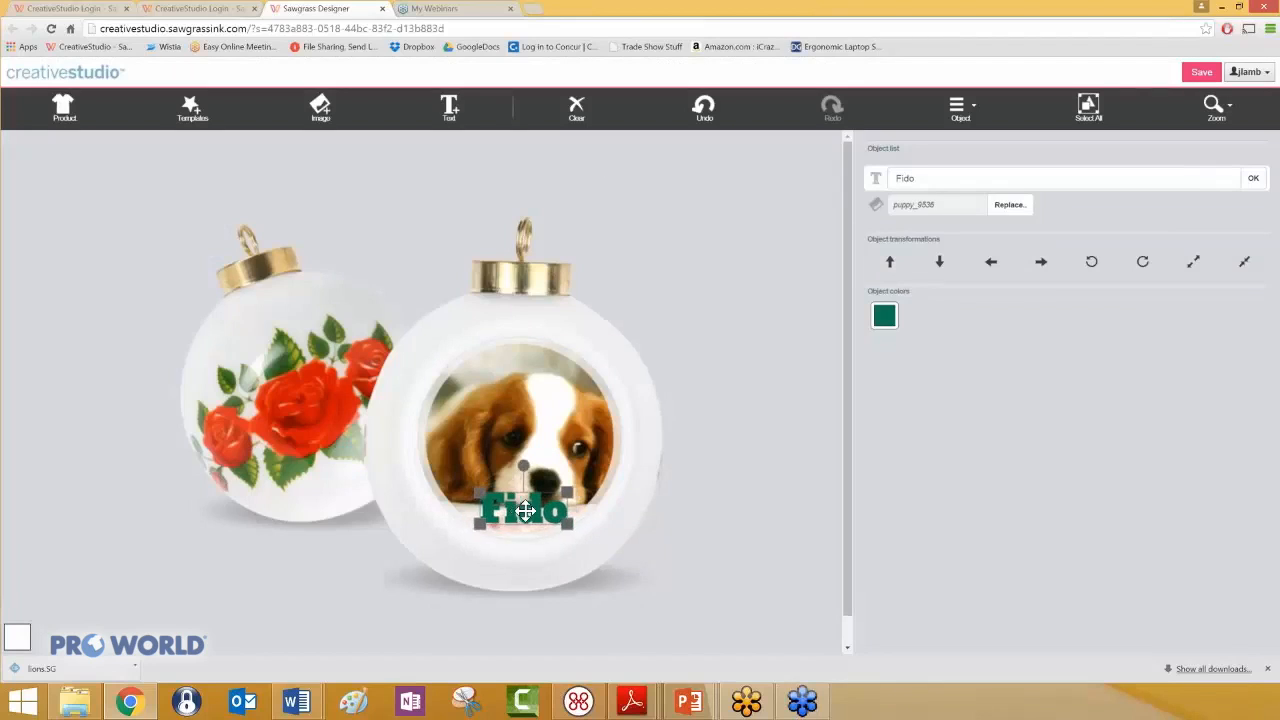
# - Give the Fido text a black outline of size 4 placed behind the fill
pyautogui.click(958, 106)
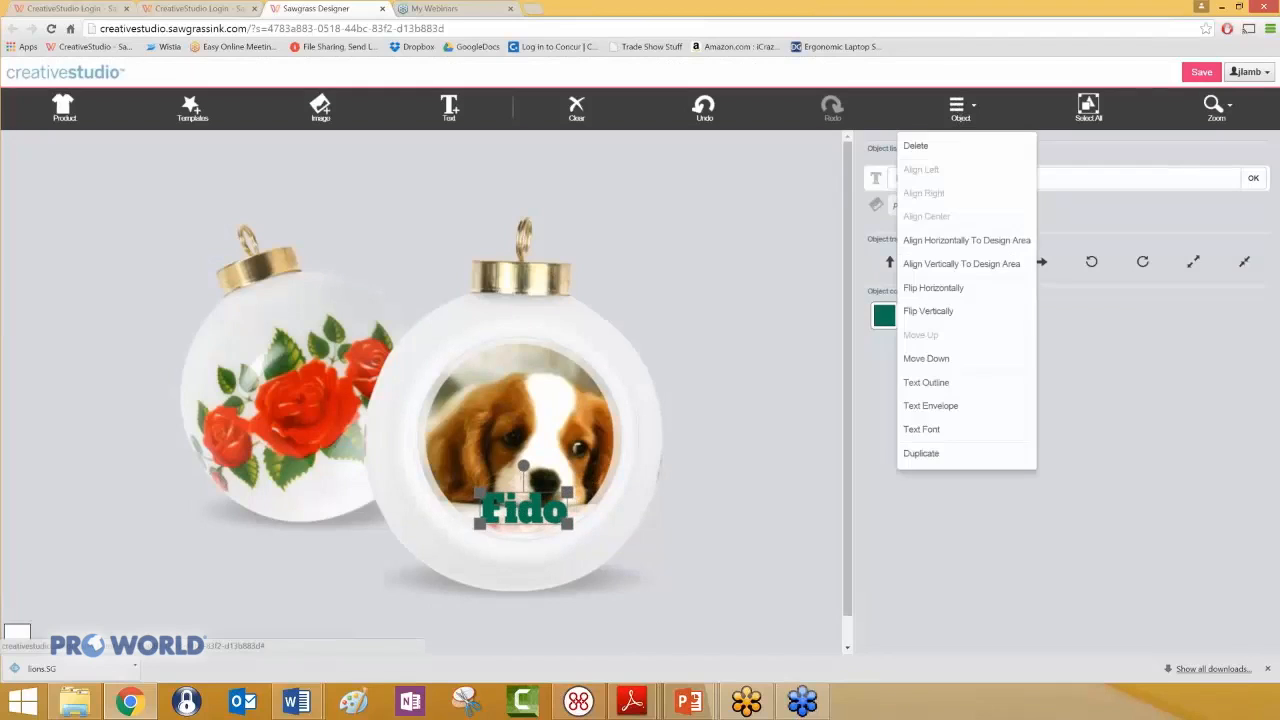
pyautogui.click(926, 383)
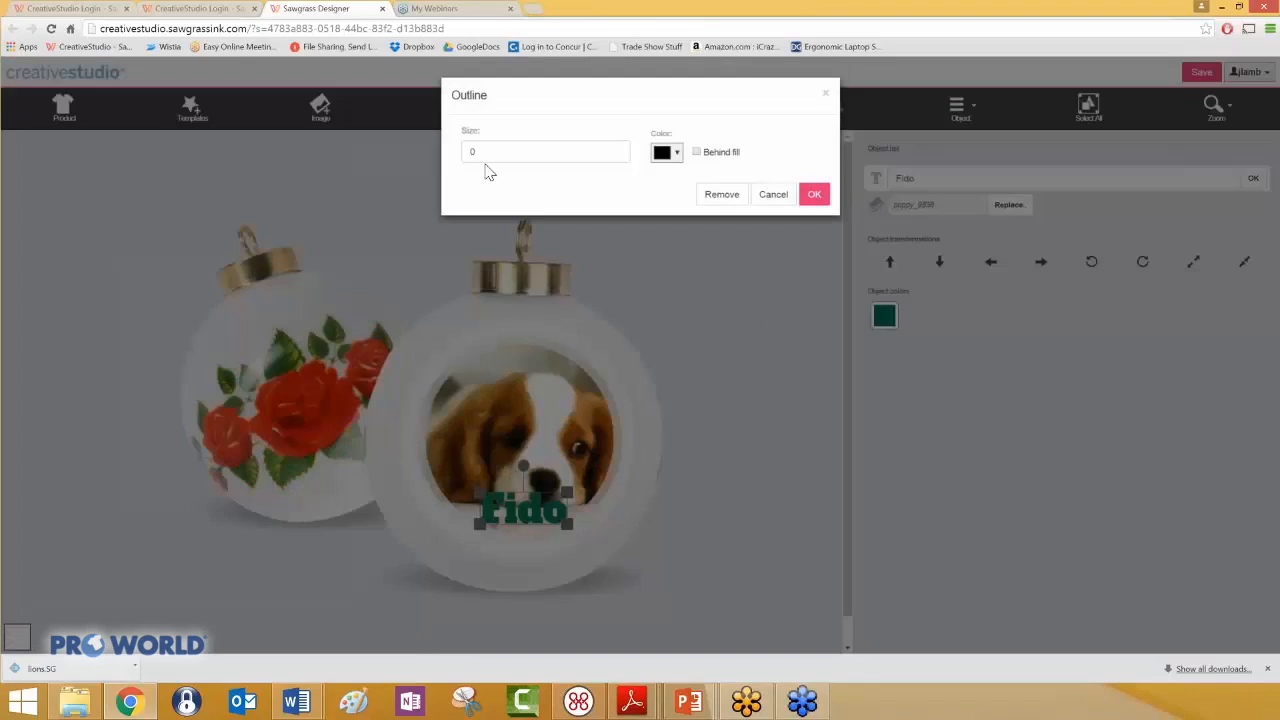
pyautogui.moveTo(480, 149); pyautogui.dragTo(460, 151)
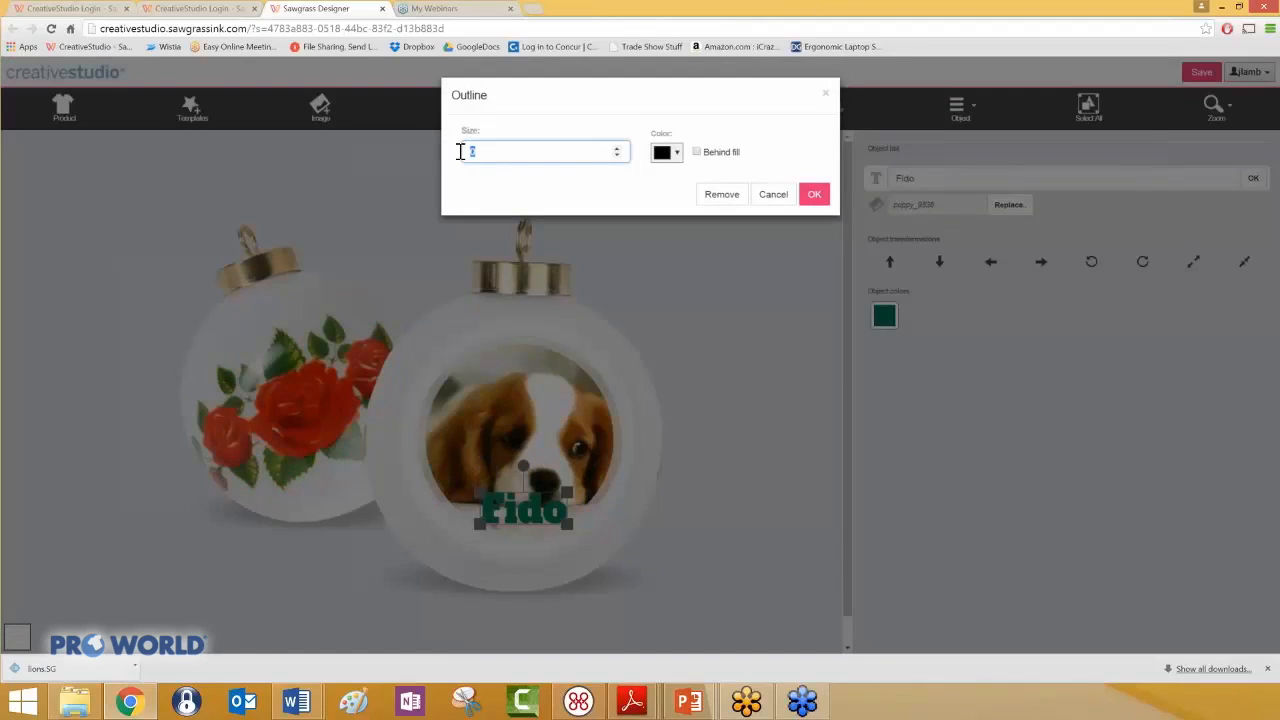
pyautogui.write('4')
pyautogui.click(698, 153)
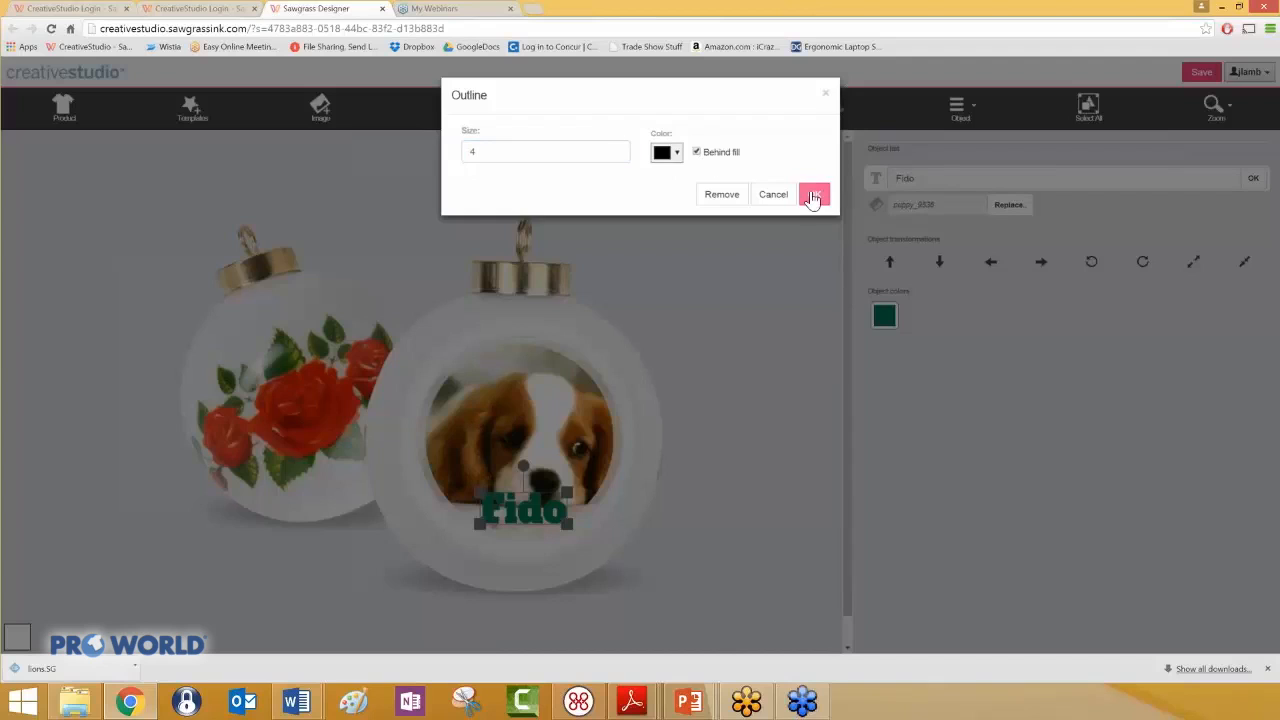
pyautogui.click(813, 197)
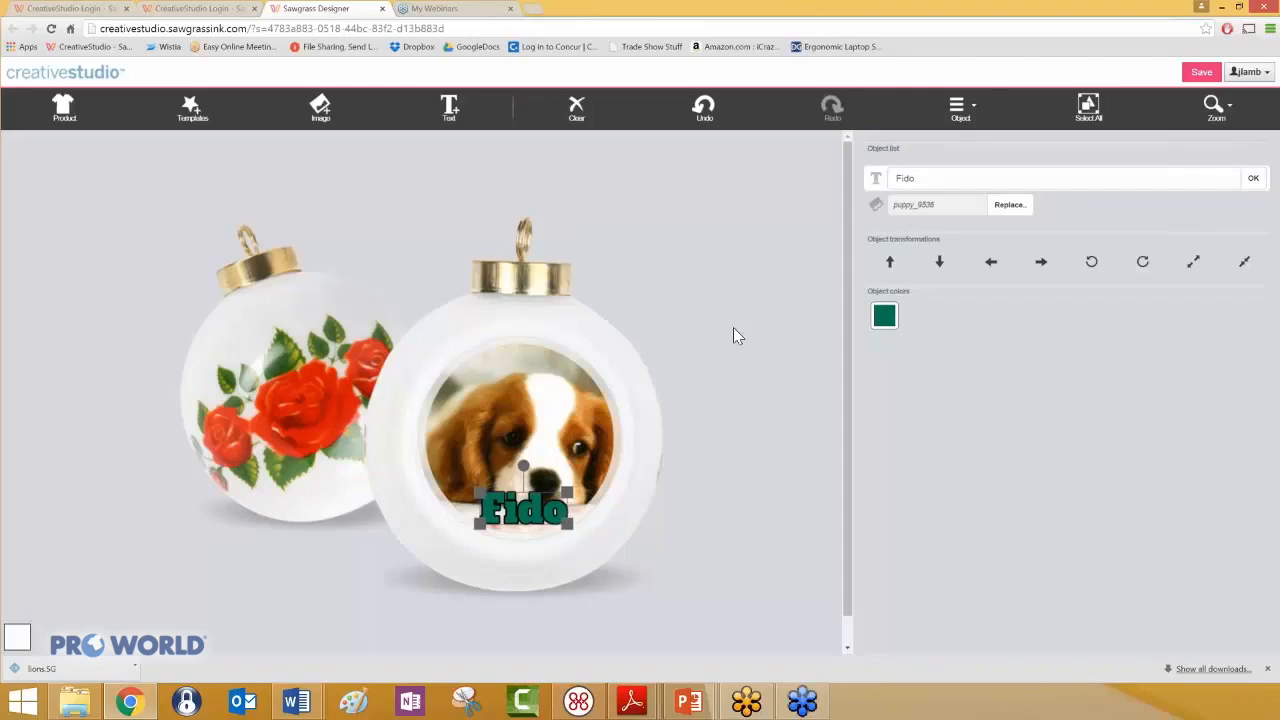
# - Preview the ornament design with the puppy photo and Fido text, and close the preview
pyautogui.click(1213, 108)
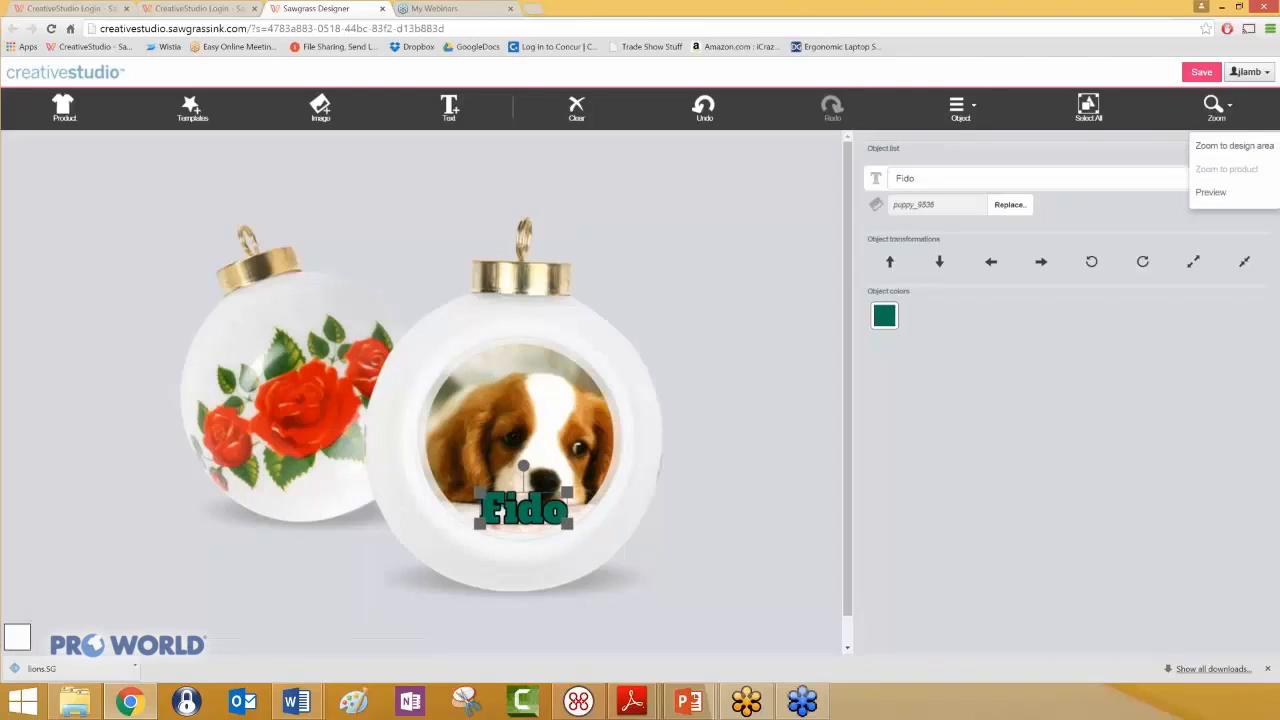
pyautogui.click(1208, 193)
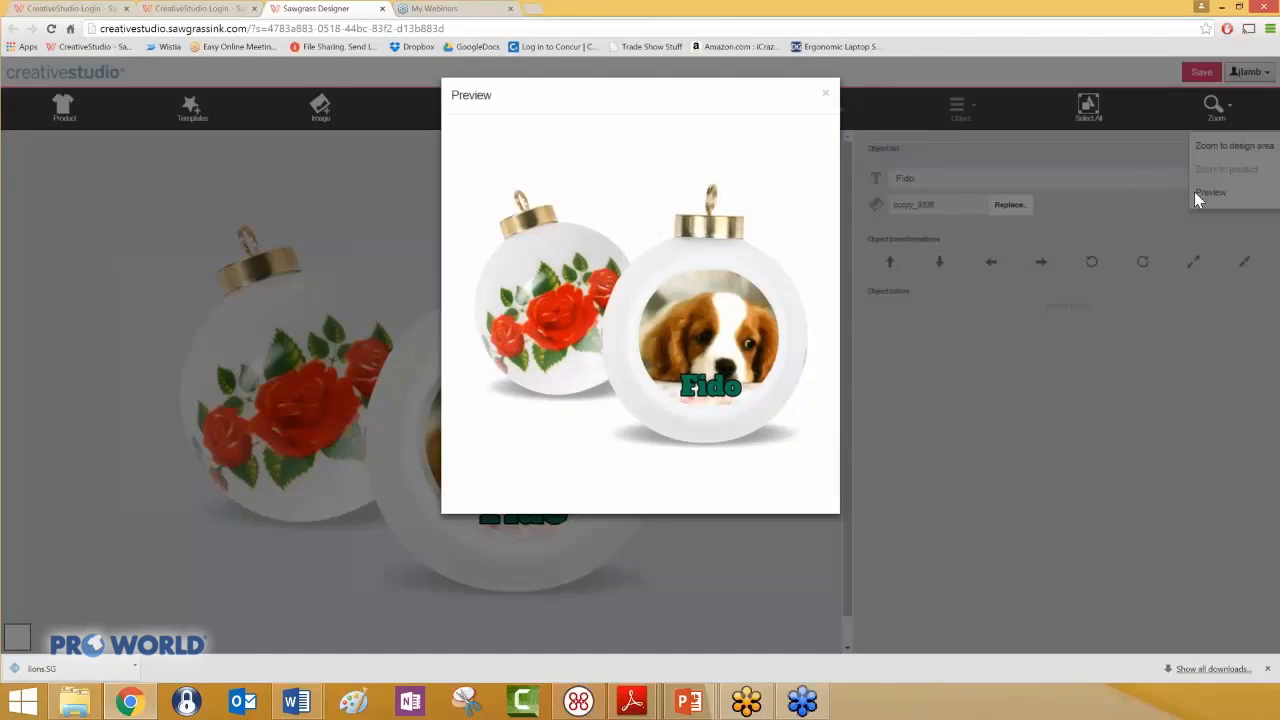
pyautogui.click(825, 94)
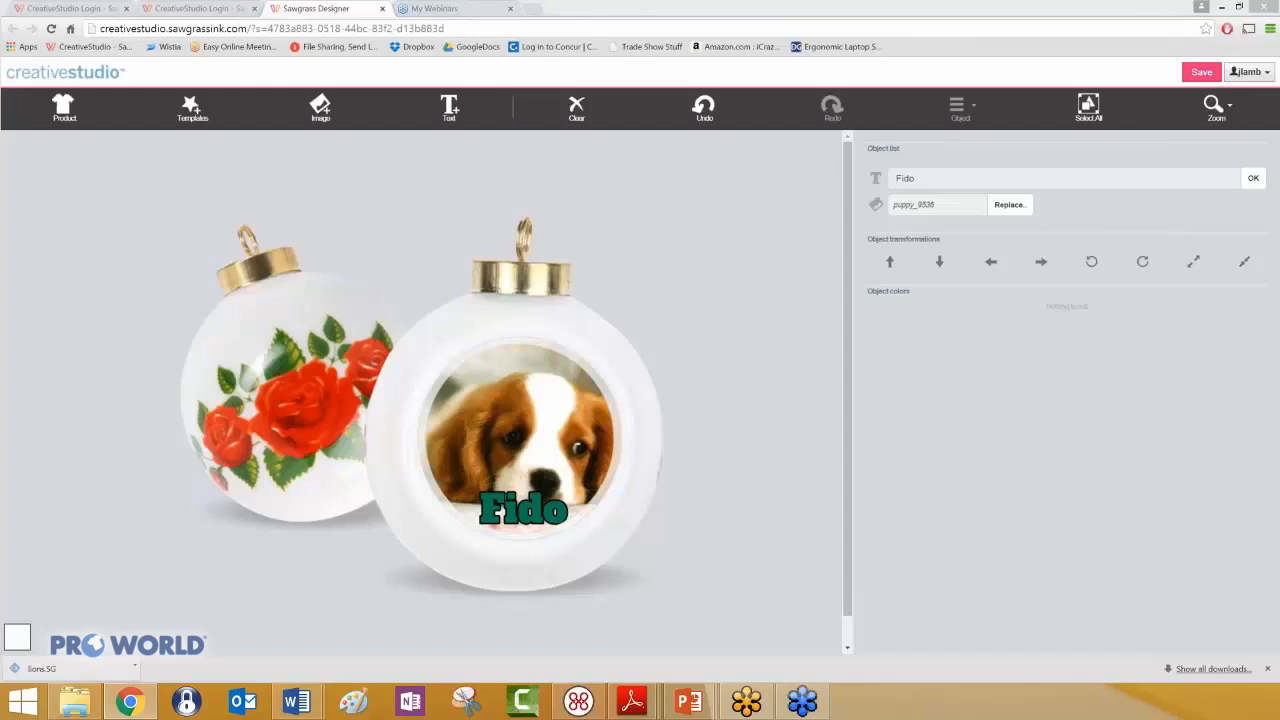
# - Enlarge the puppy photo slightly outward from its lower-left corner
pyautogui.click(560, 416)
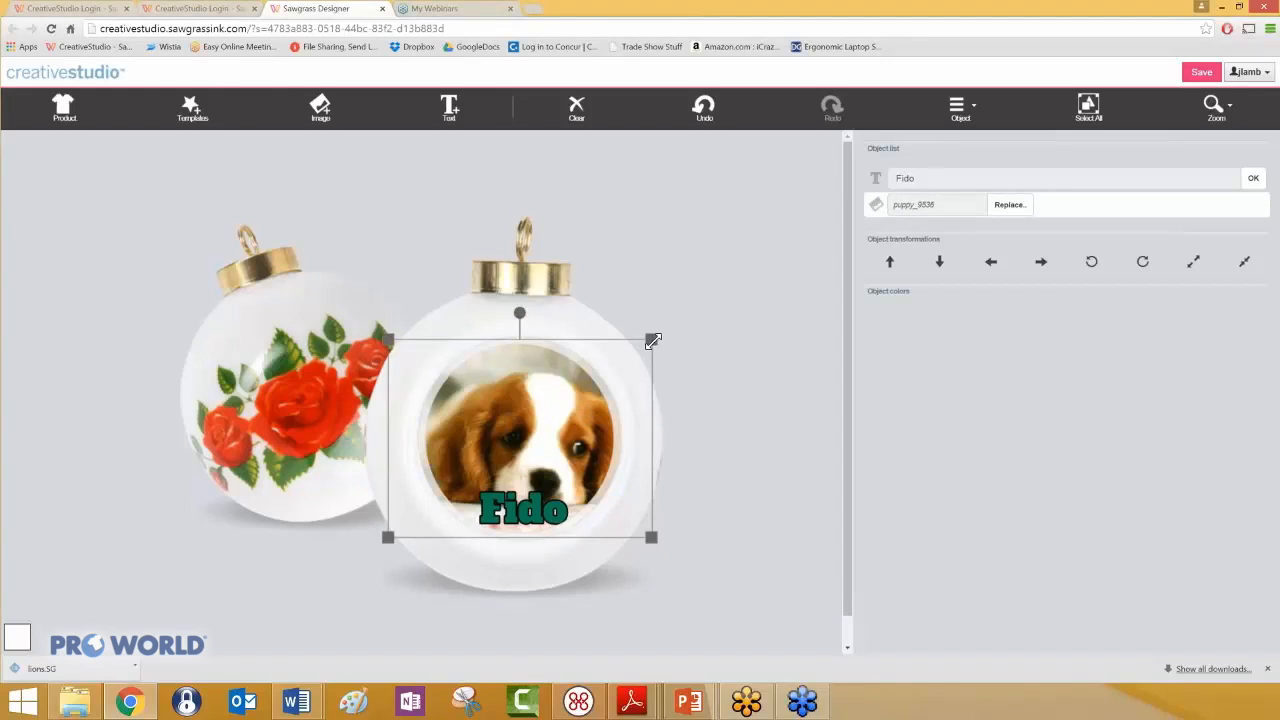
pyautogui.moveTo(652, 340)
pyautogui.mouseDown()
pyautogui.moveTo(694, 303)
pyautogui.moveTo(596, 376)
pyautogui.moveTo(663, 330)
pyautogui.mouseUp()
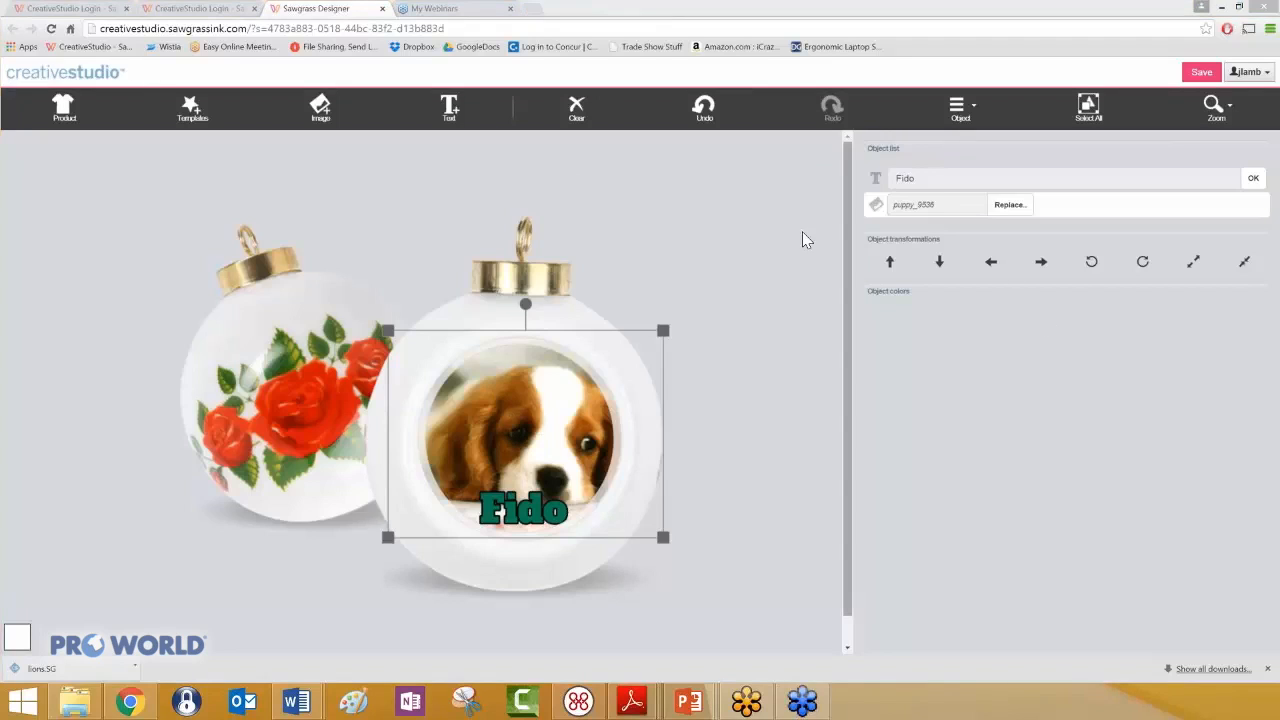
# - Clear the whole ornament design and pick the 11oz Classic C-Handle mug from the Drinkware and Accessories product category
pyautogui.click(575, 108)
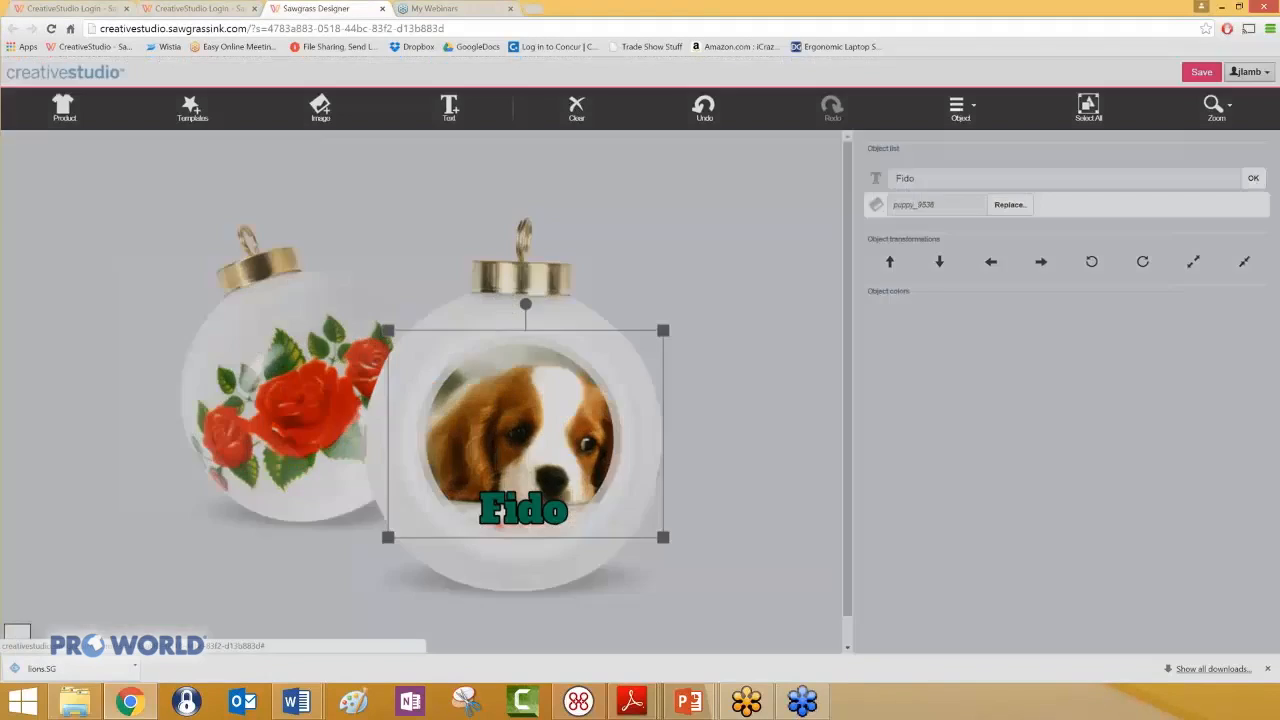
pyautogui.click(813, 137)
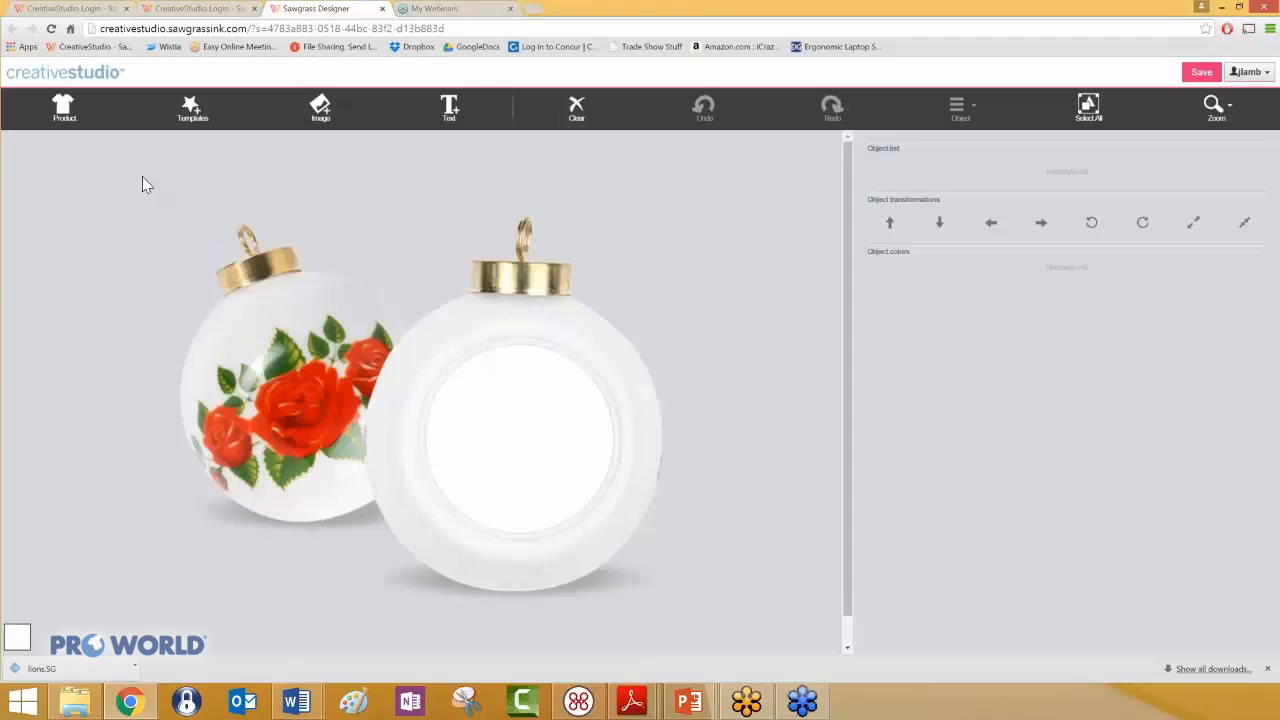
pyautogui.click(62, 112)
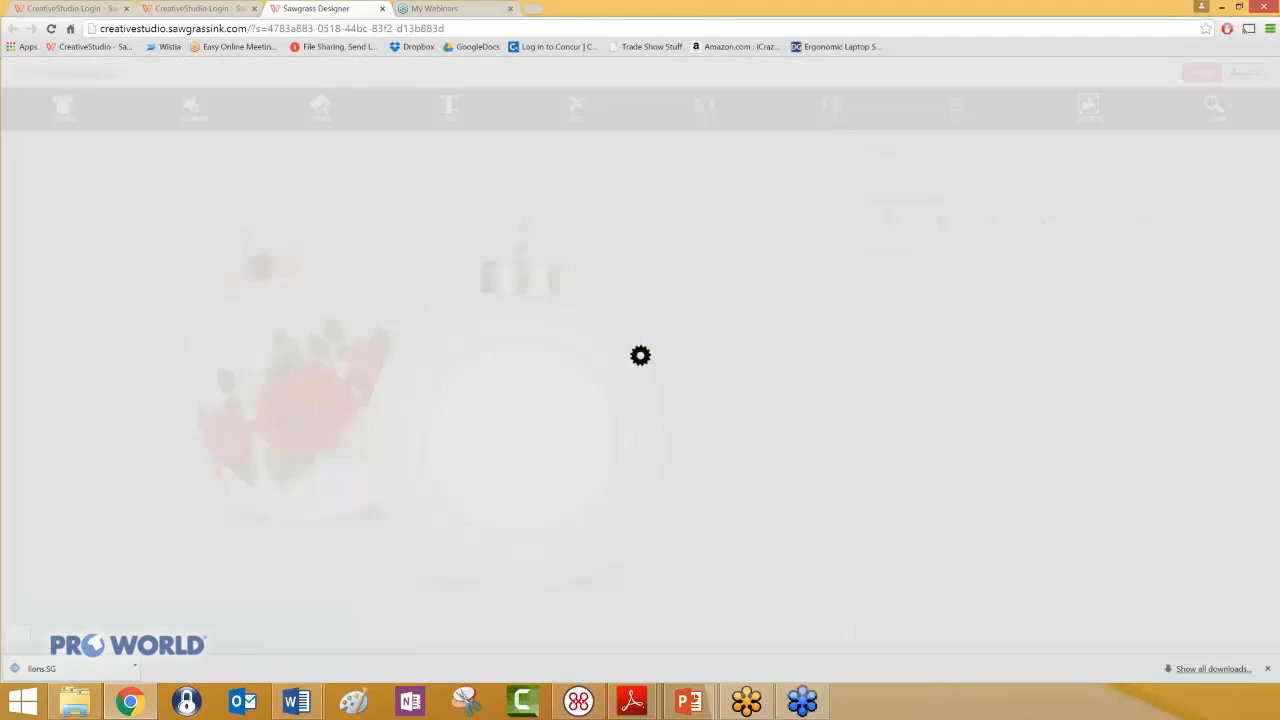
pyautogui.click(625, 100)
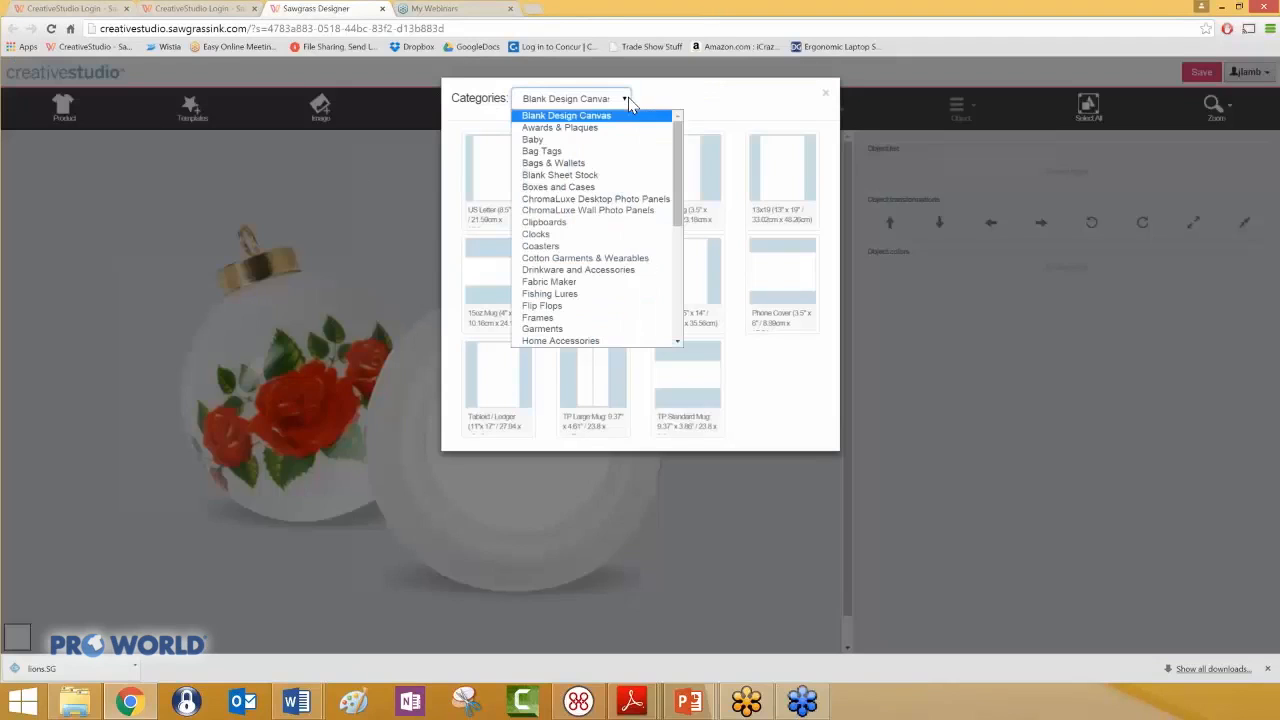
pyautogui.click(618, 271)
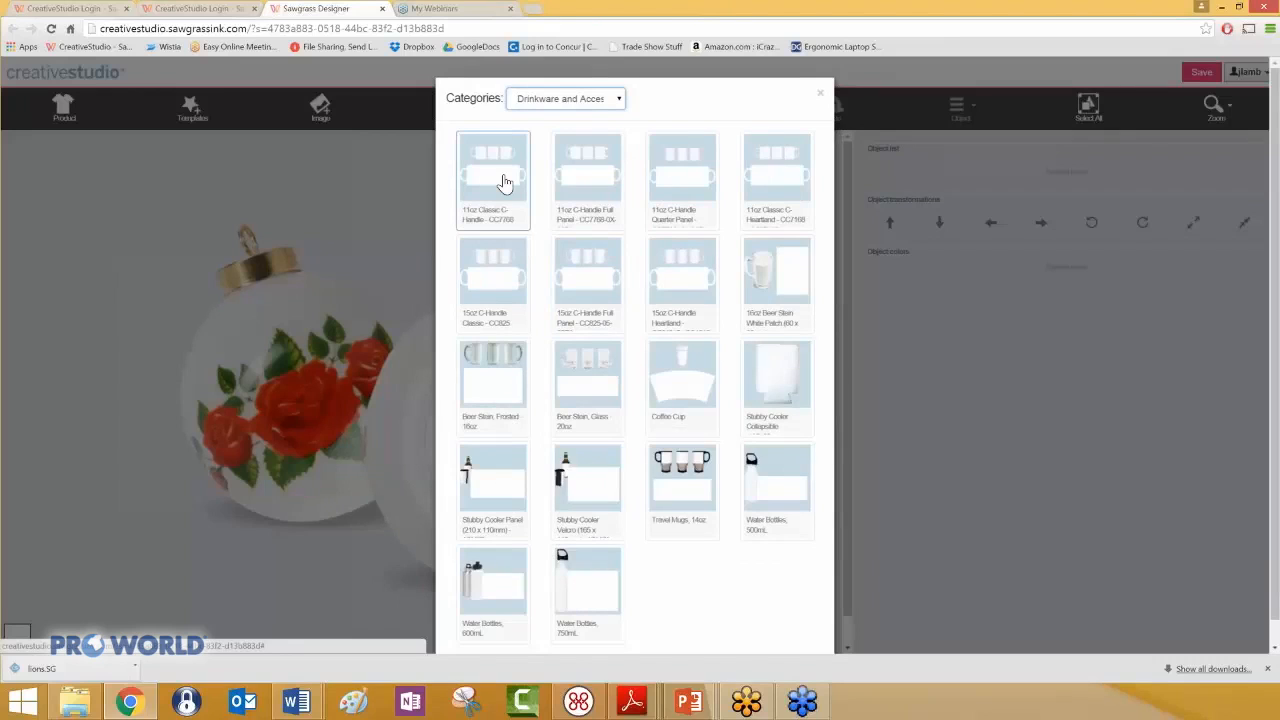
pyautogui.click(505, 183)
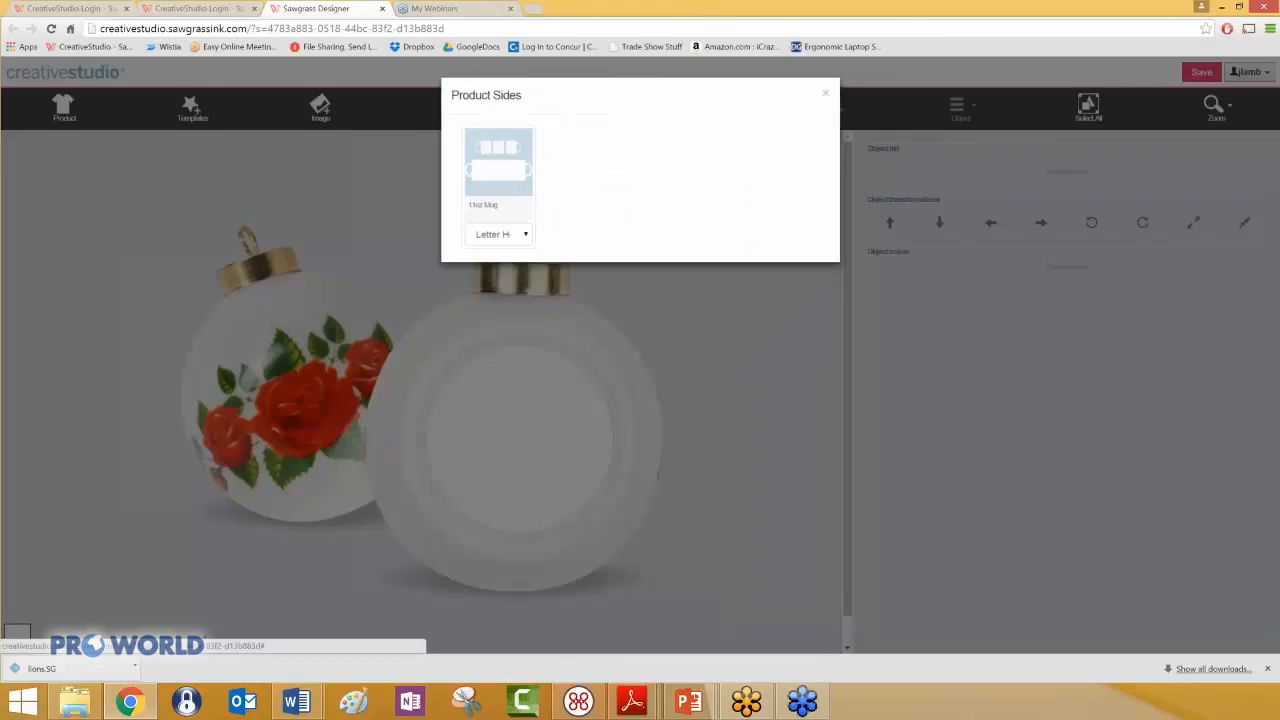
# - Open the 11oz Mug side for design using the Letter Horizontal size
pyautogui.click(526, 236)
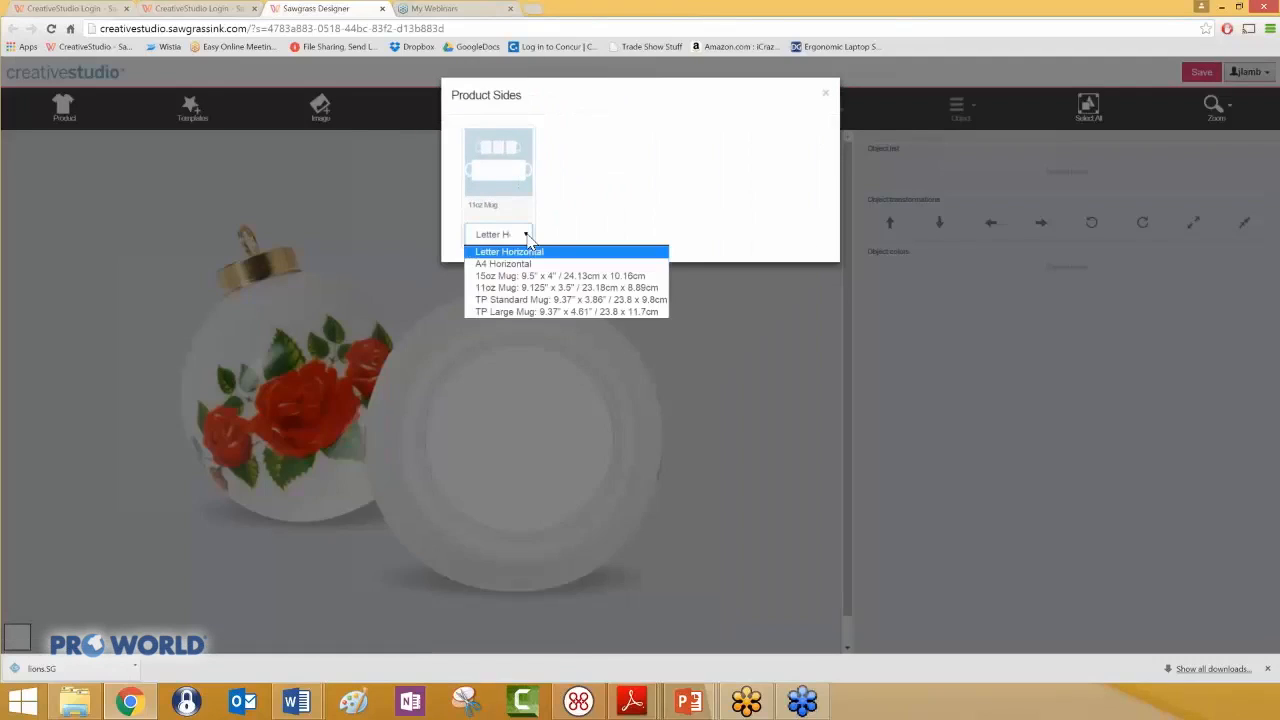
pyautogui.click(527, 237)
pyautogui.click(507, 175)
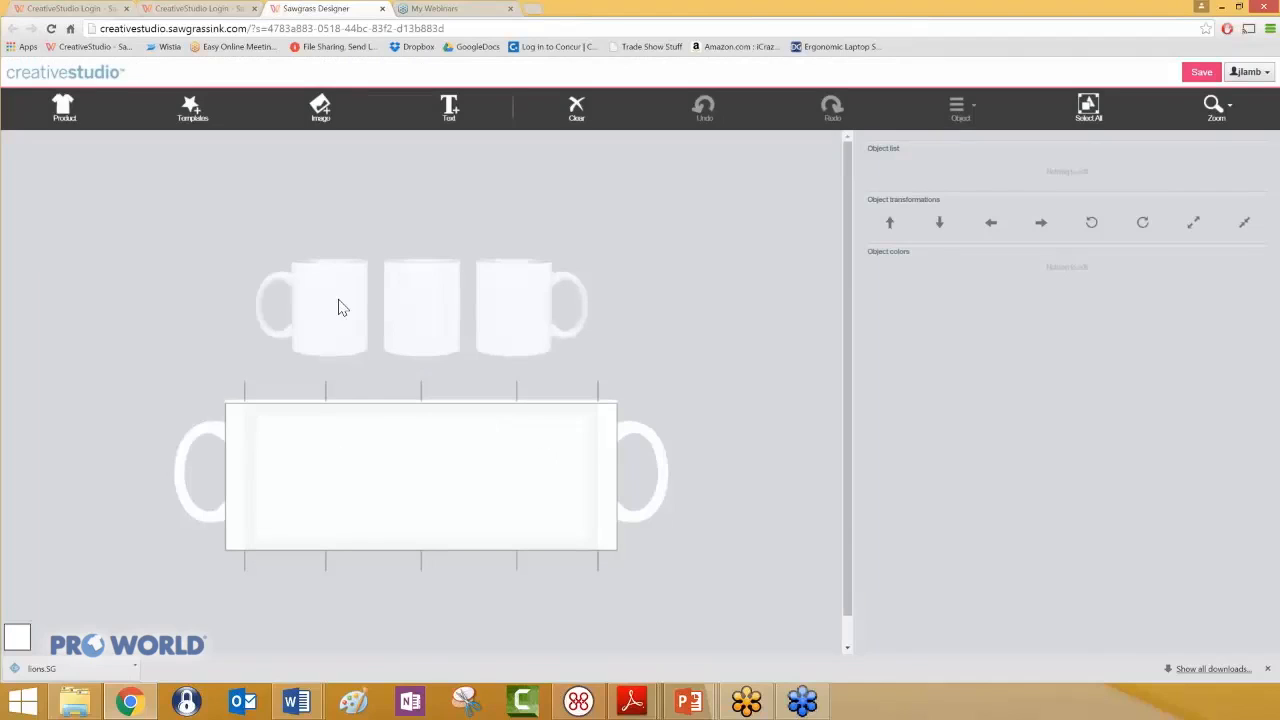
# - Add the Family: Mom 01 template from the Photo Gifts: Home and Family category to the mug
pyautogui.click(190, 108)
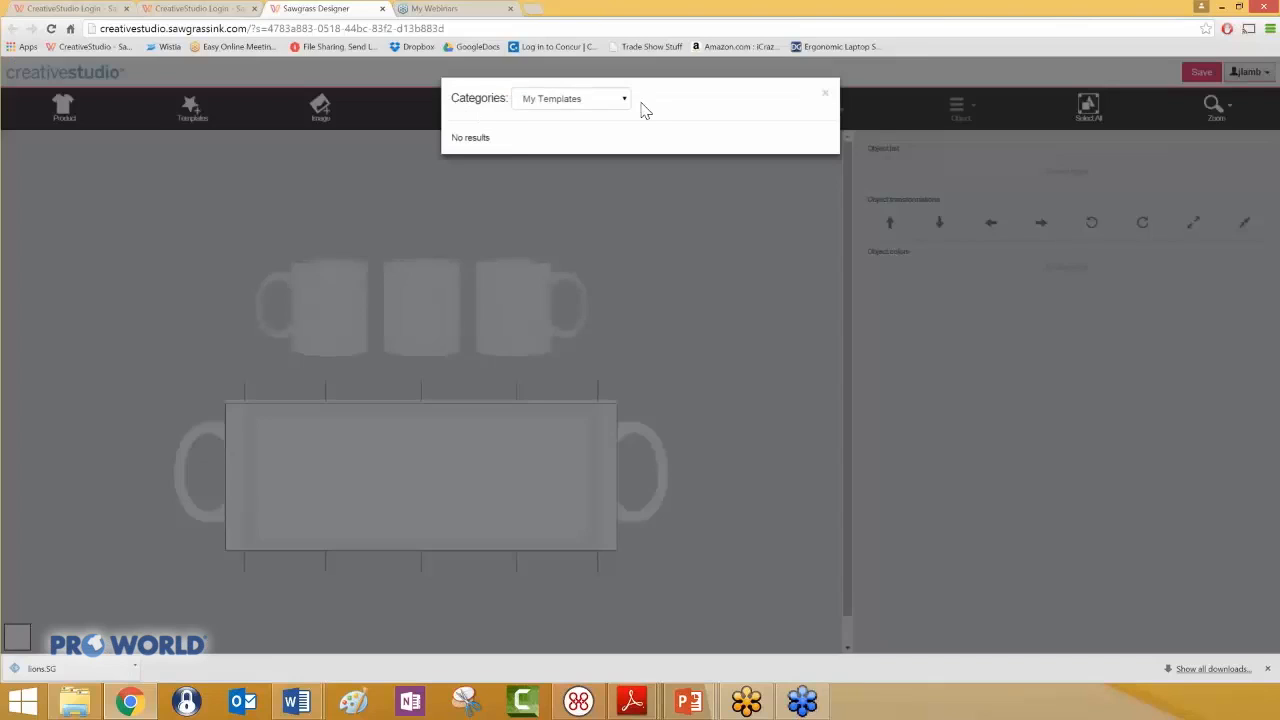
pyautogui.click(625, 100)
pyautogui.click(645, 261)
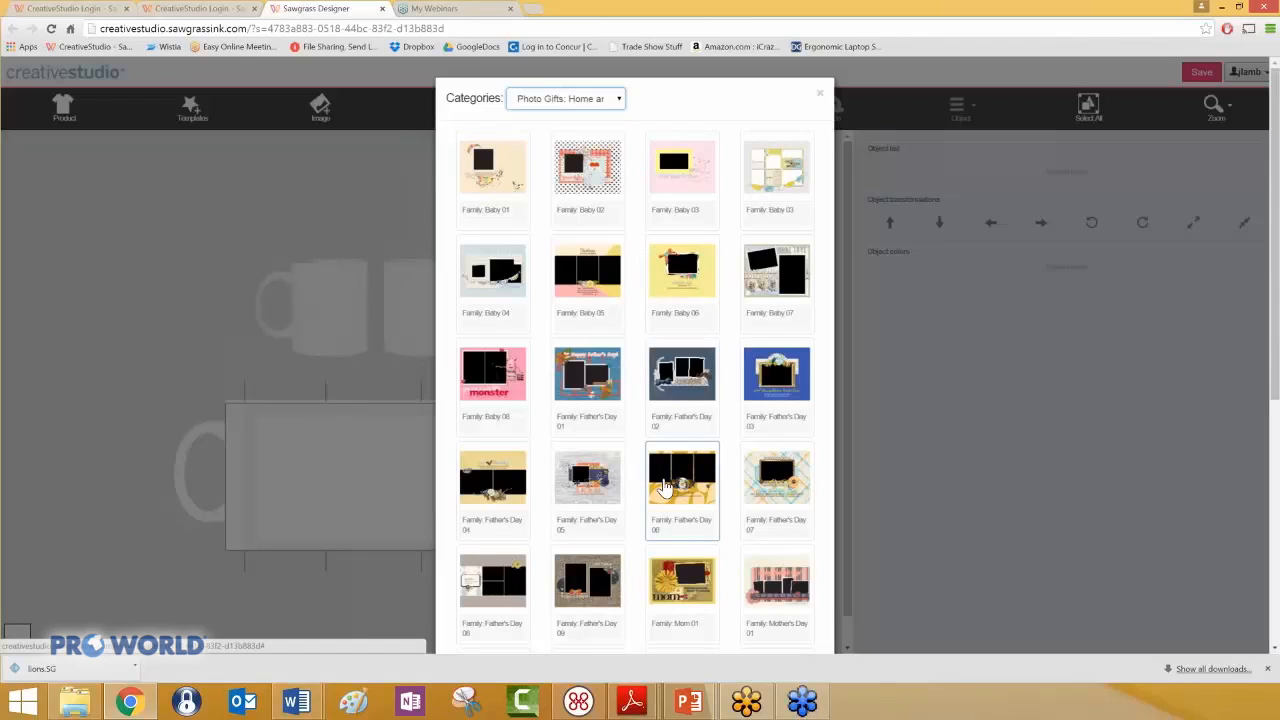
pyautogui.scroll(-1, 665, 487)
pyautogui.scroll(-2, 665, 487)
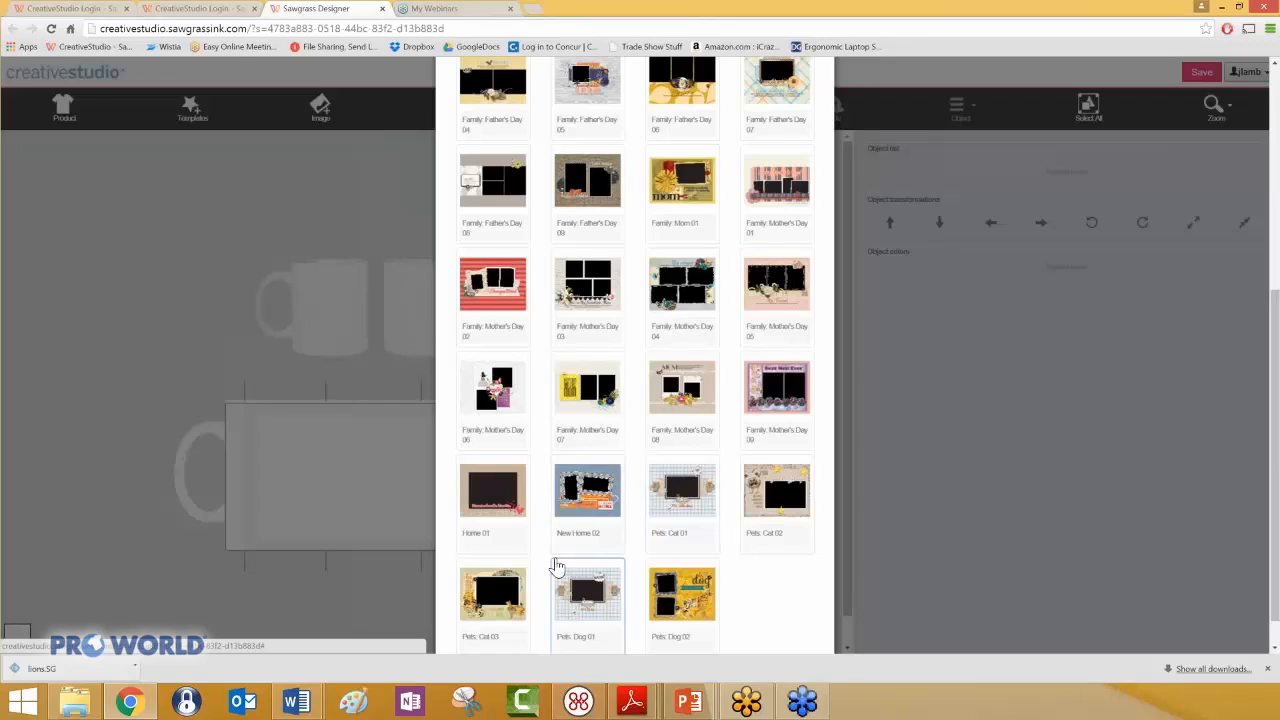
pyautogui.click(683, 192)
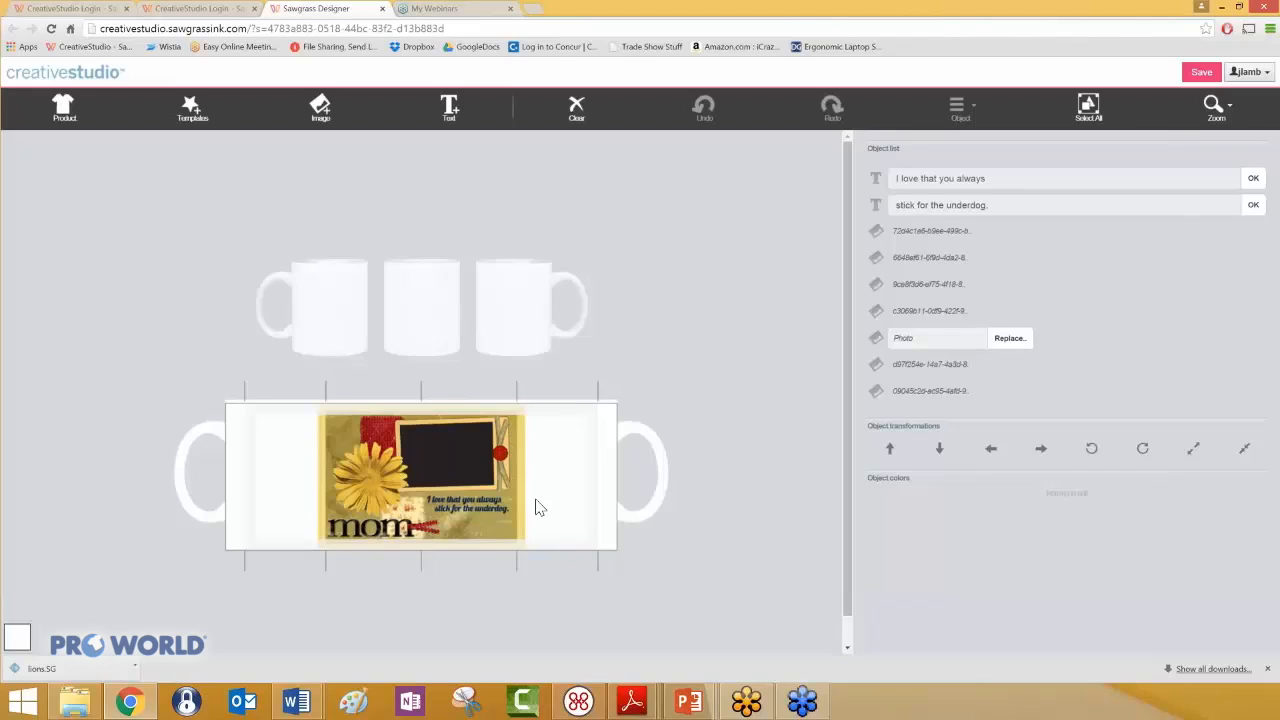
# - Select all objects of the mom template and shrink them slightly from the upper-right corner
pyautogui.click(1088, 107)
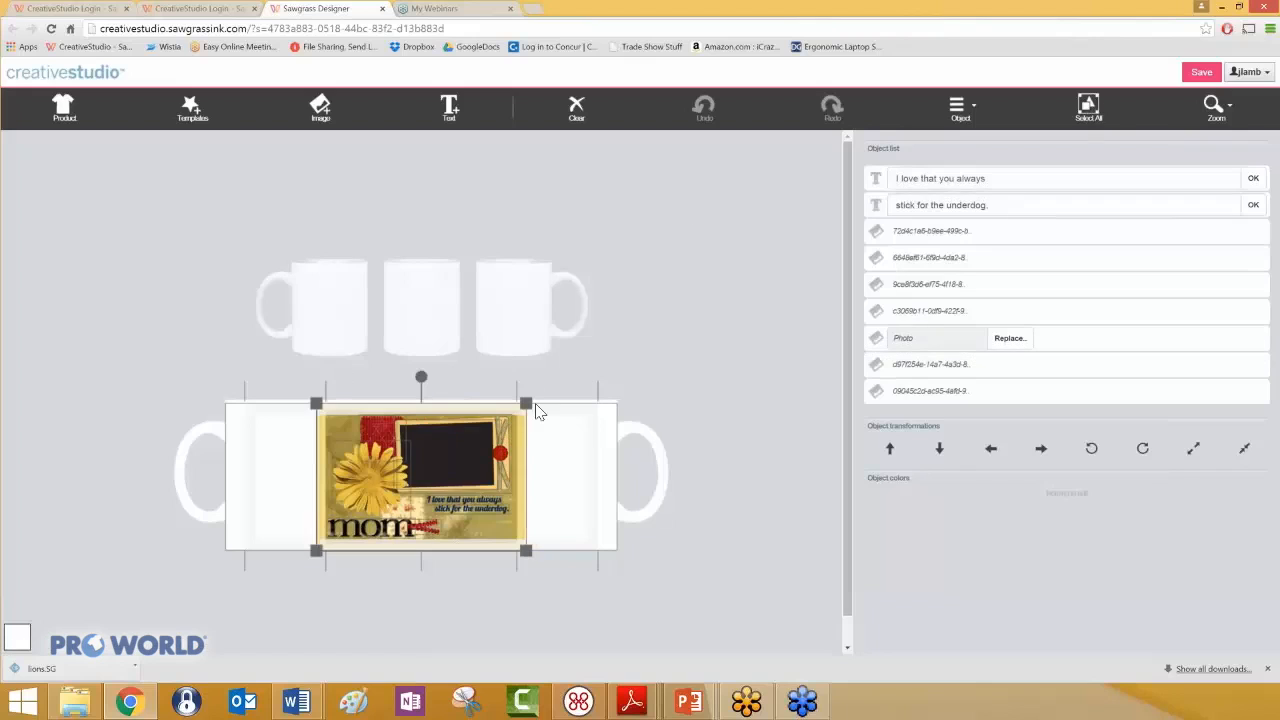
pyautogui.moveTo(526, 401)
pyautogui.mouseDown()
pyautogui.moveTo(680, 331)
pyautogui.moveTo(680, 295)
pyautogui.moveTo(694, 323)
pyautogui.moveTo(663, 308)
pyautogui.moveTo(528, 374)
pyautogui.moveTo(527, 407)
pyautogui.mouseUp()
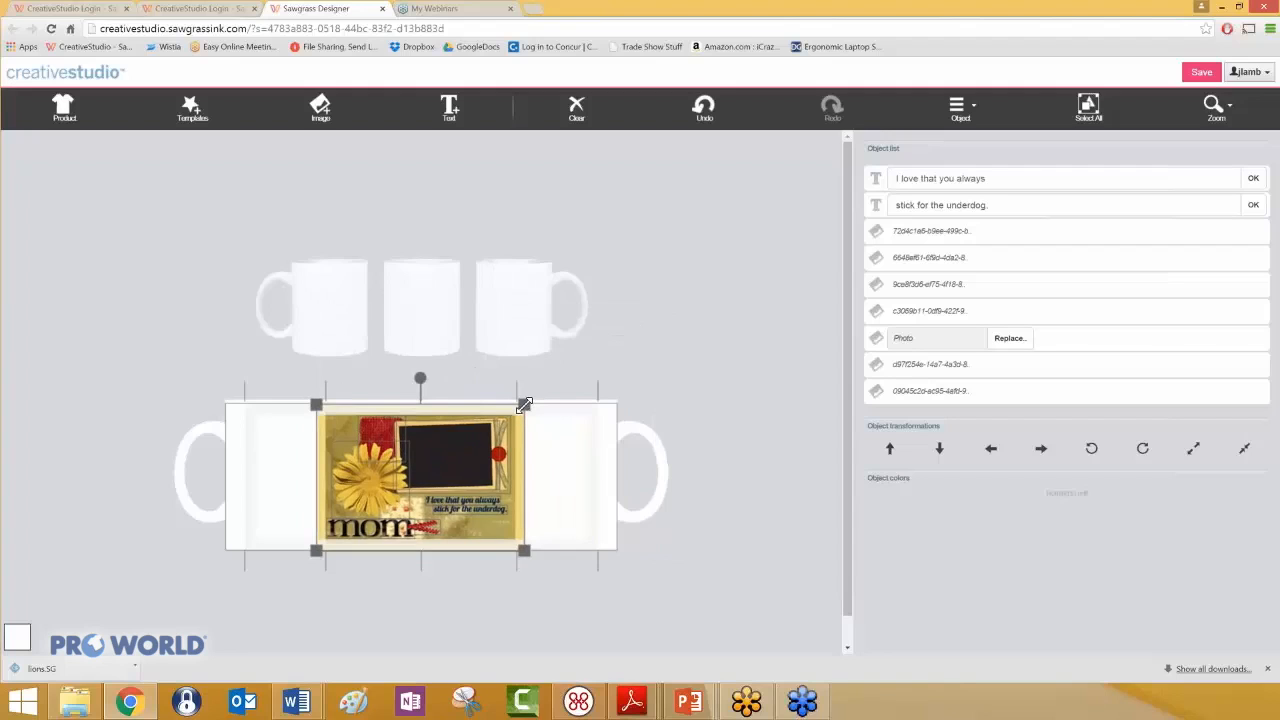
pyautogui.click(547, 448)
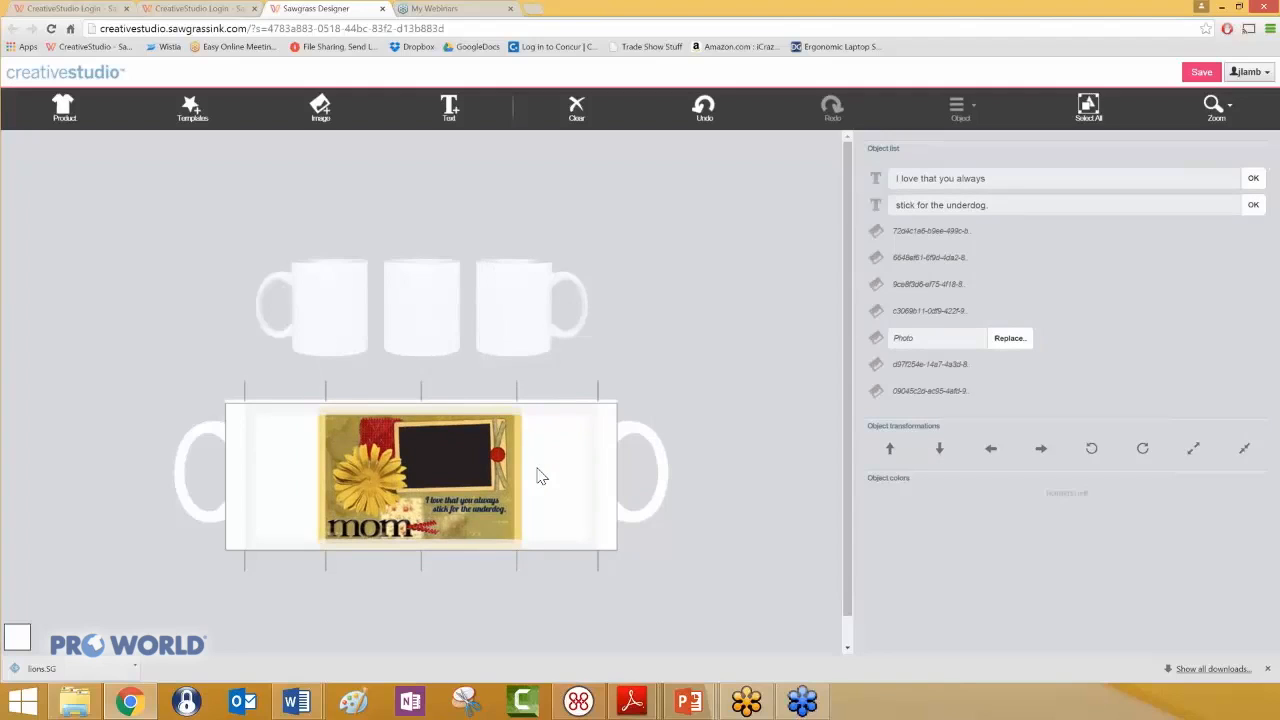
# - Enlarge the template's background image from two opposite corners so it spans most of the mug's wrap width
pyautogui.click(345, 428)
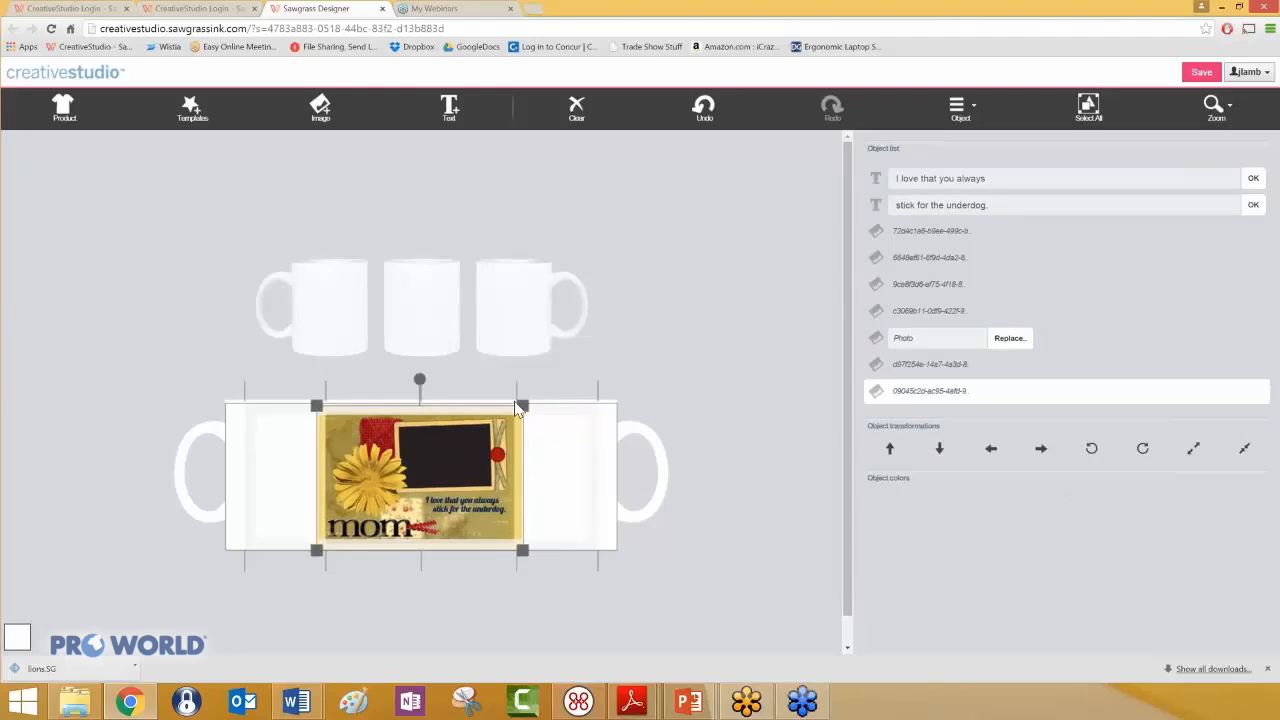
pyautogui.moveTo(524, 403); pyautogui.dragTo(628, 372)
pyautogui.moveTo(315, 551); pyautogui.dragTo(190, 578)
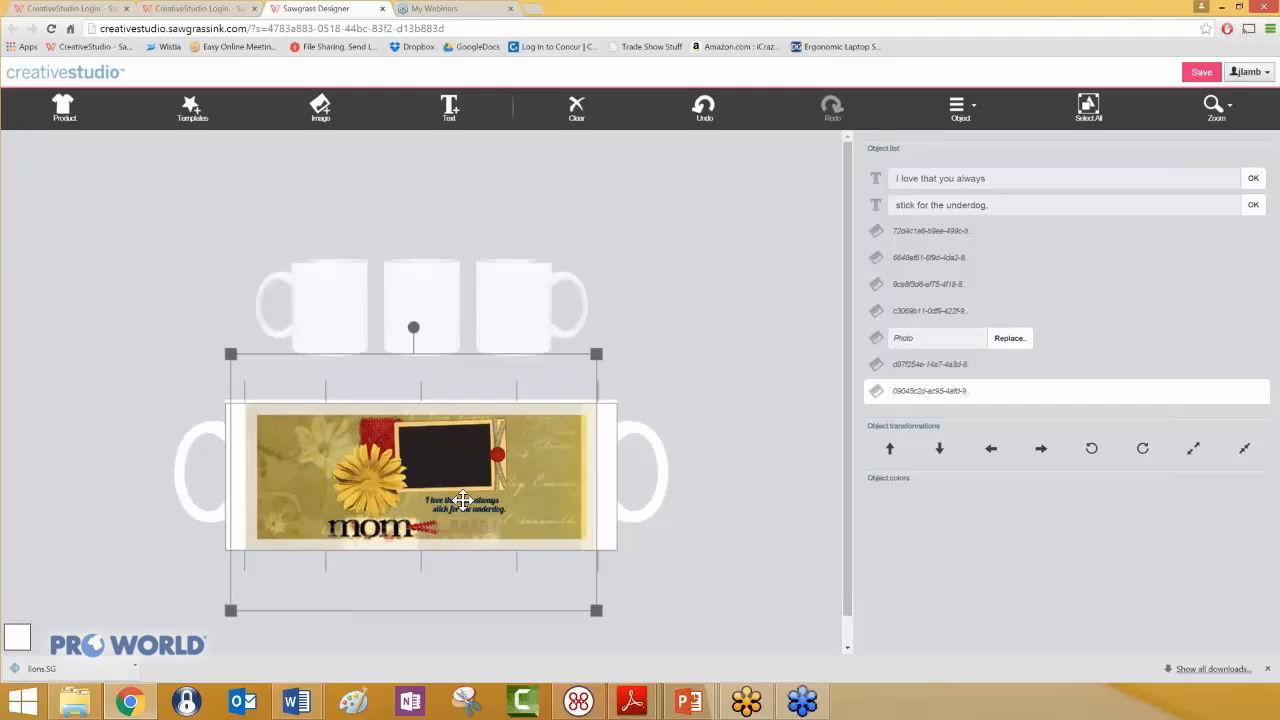
# - Move the yellow flower and the mom lettering to the left part of the mug design
pyautogui.moveTo(372, 482); pyautogui.dragTo(320, 457)
pyautogui.moveTo(371, 527); pyautogui.dragTo(340, 524)
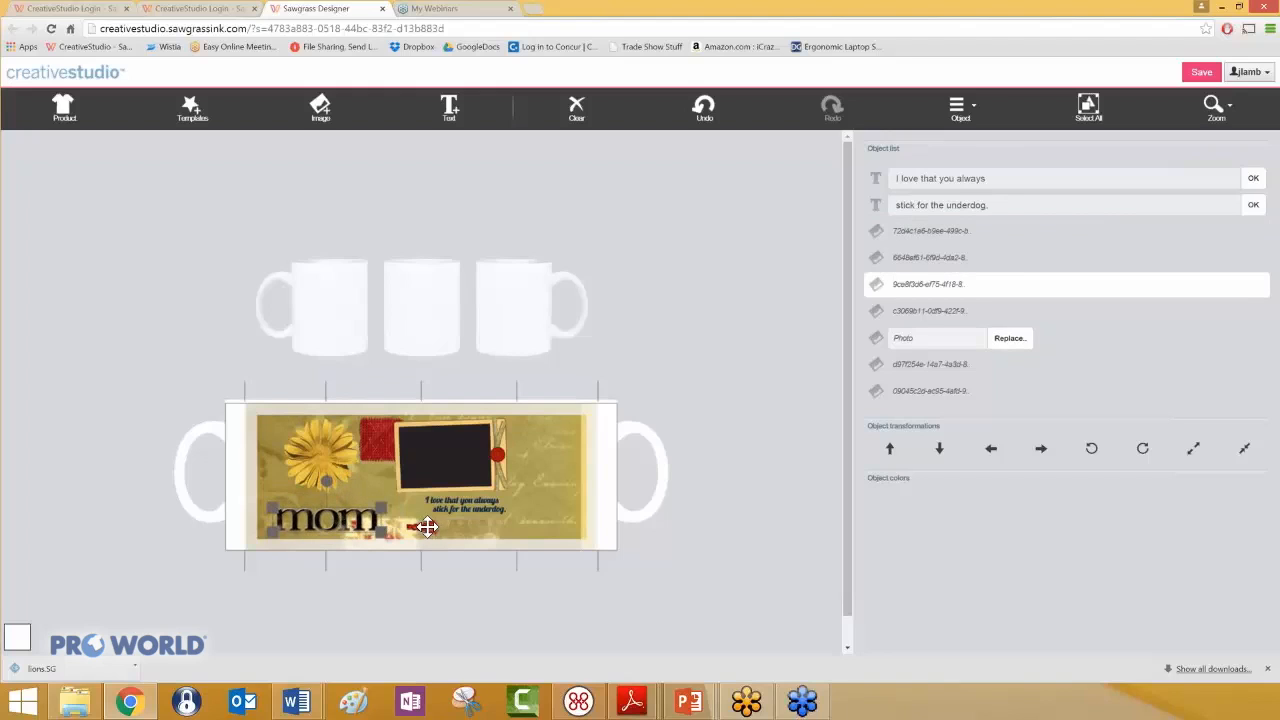
pyautogui.click(430, 527)
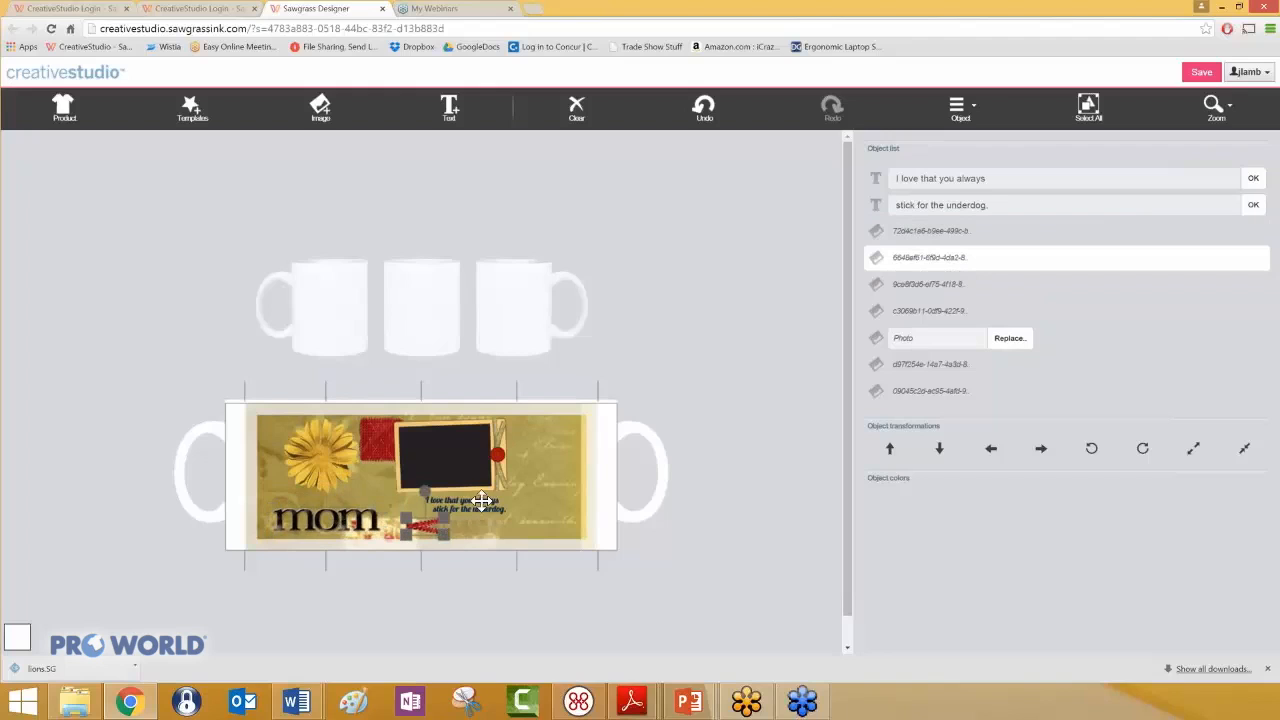
# - Enlarge the two lines "I love that you always" and "stick for the underdog." and place them in the design's lower-right area
pyautogui.click(483, 500)
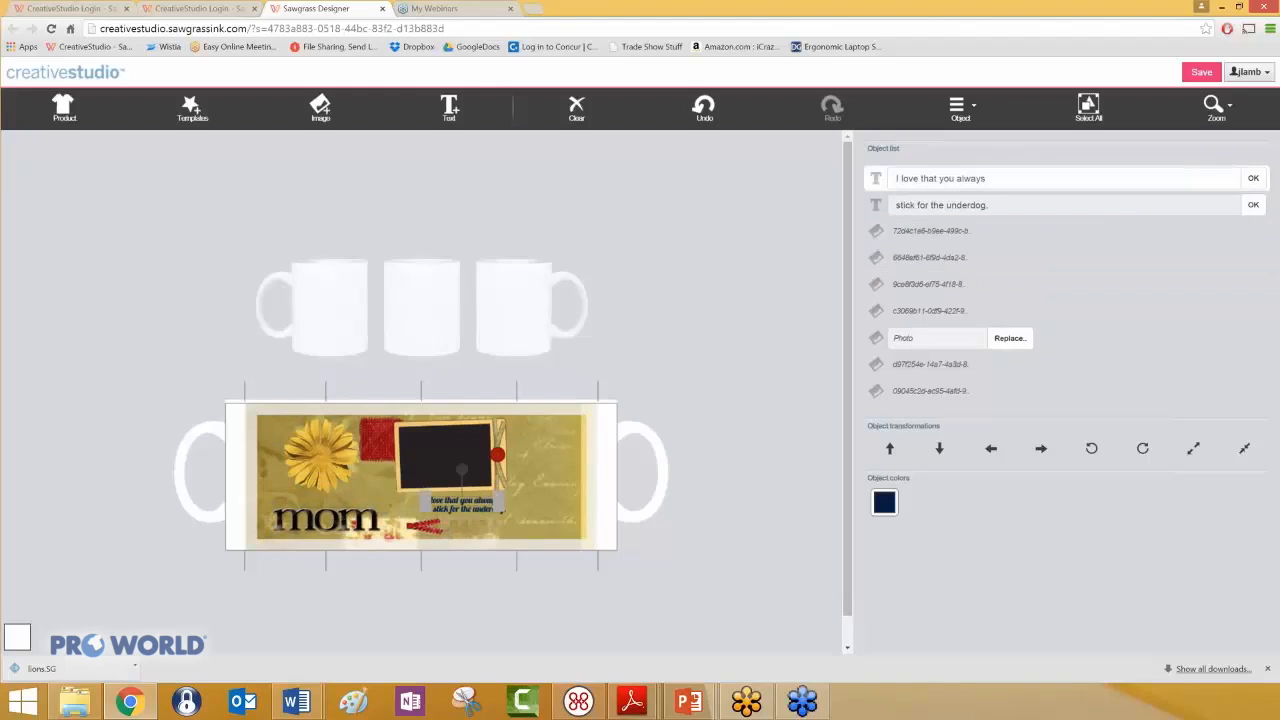
pyautogui.moveTo(524, 498); pyautogui.dragTo(564, 537)
pyautogui.click(543, 523)
pyautogui.click(548, 468)
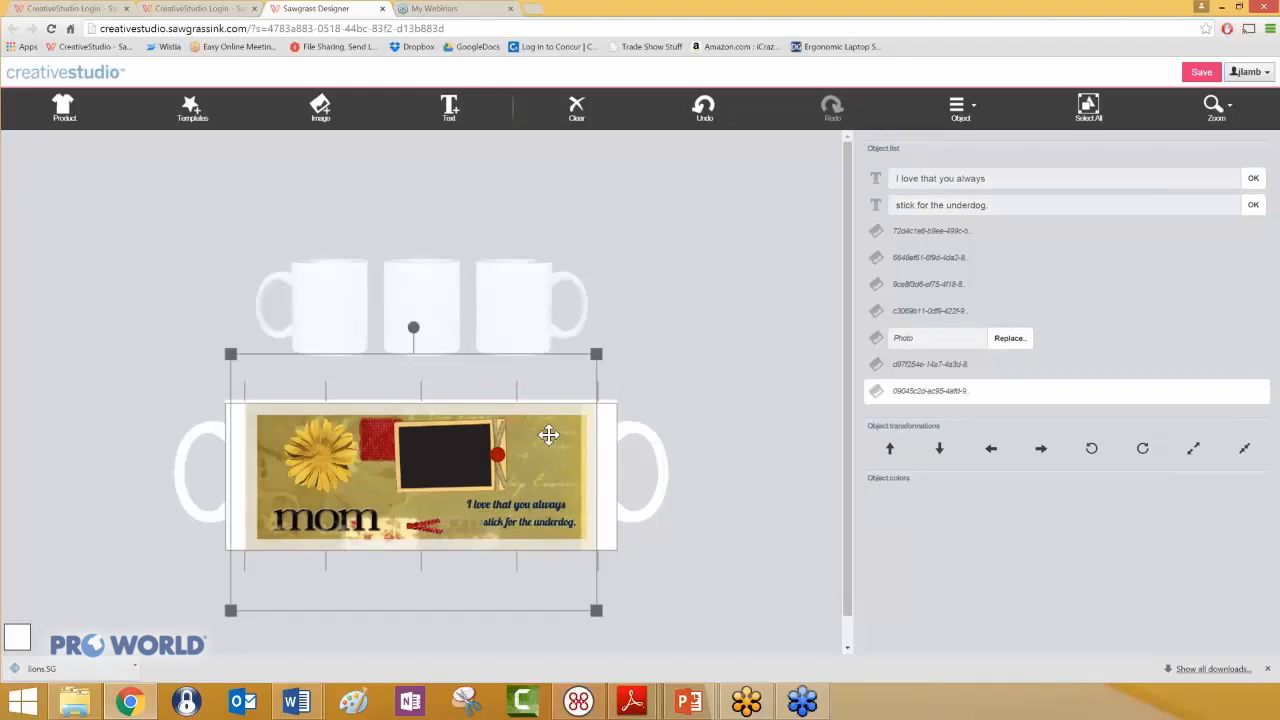
# - Shift the photo frame and its black photo placeholder to the right, above the two text lines
pyautogui.click(461, 444)
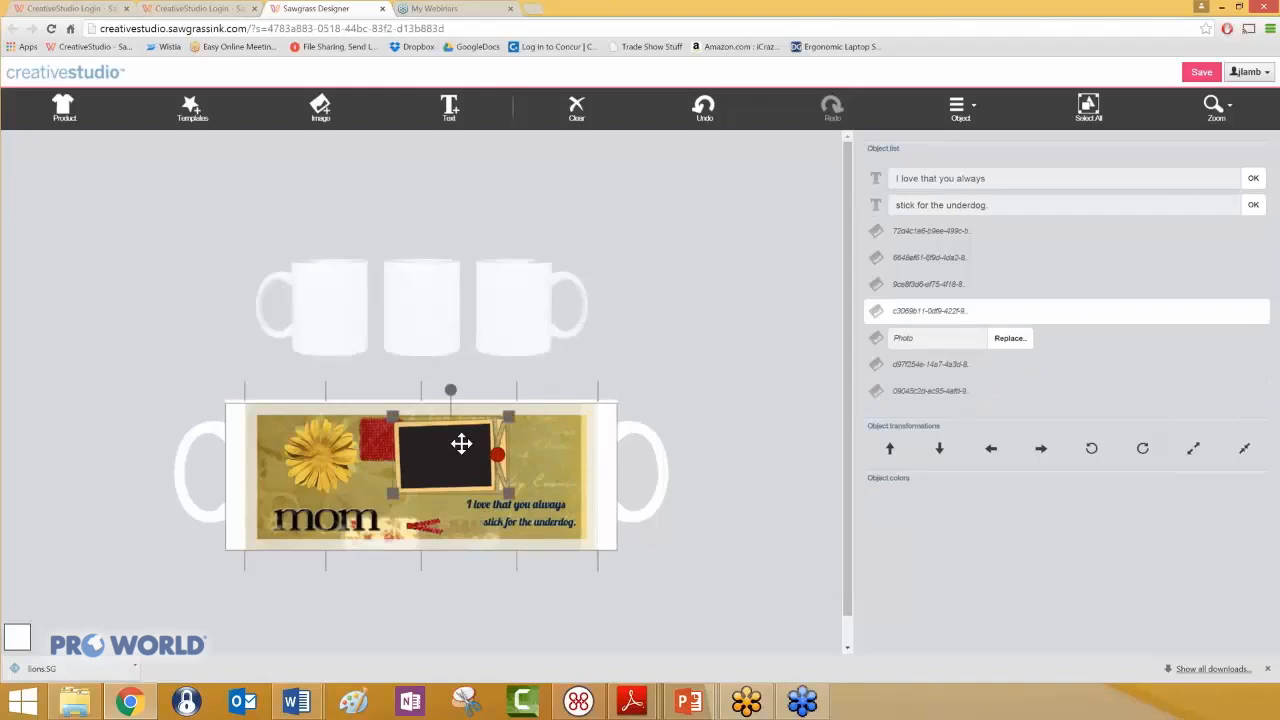
pyautogui.moveTo(509, 493)
pyautogui.mouseDown()
pyautogui.moveTo(532, 508)
pyautogui.moveTo(518, 493)
pyautogui.mouseUp()
pyautogui.moveTo(453, 451)
pyautogui.mouseDown()
pyautogui.moveTo(483, 451)
pyautogui.moveTo(447, 459)
pyautogui.mouseUp()
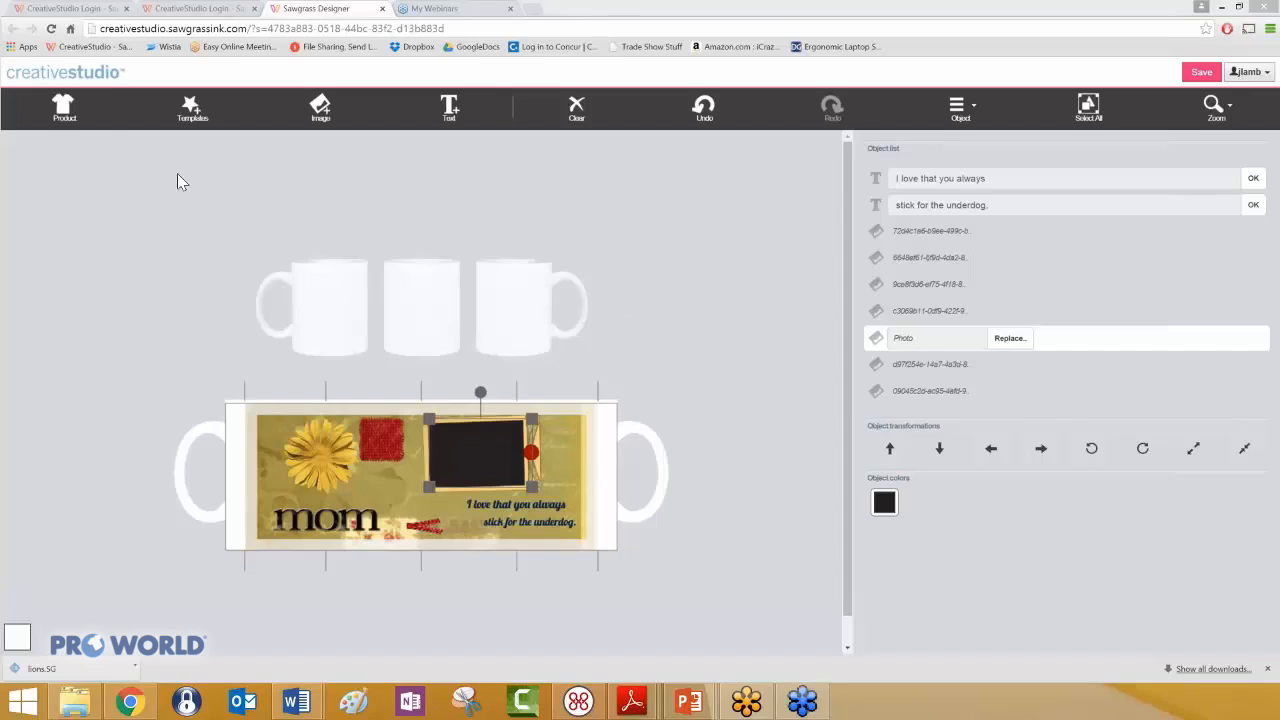
# - Switch the product to the US Letter blank canvas, Horizontal with Grid (Inches), and clear the whole design
pyautogui.click(63, 105)
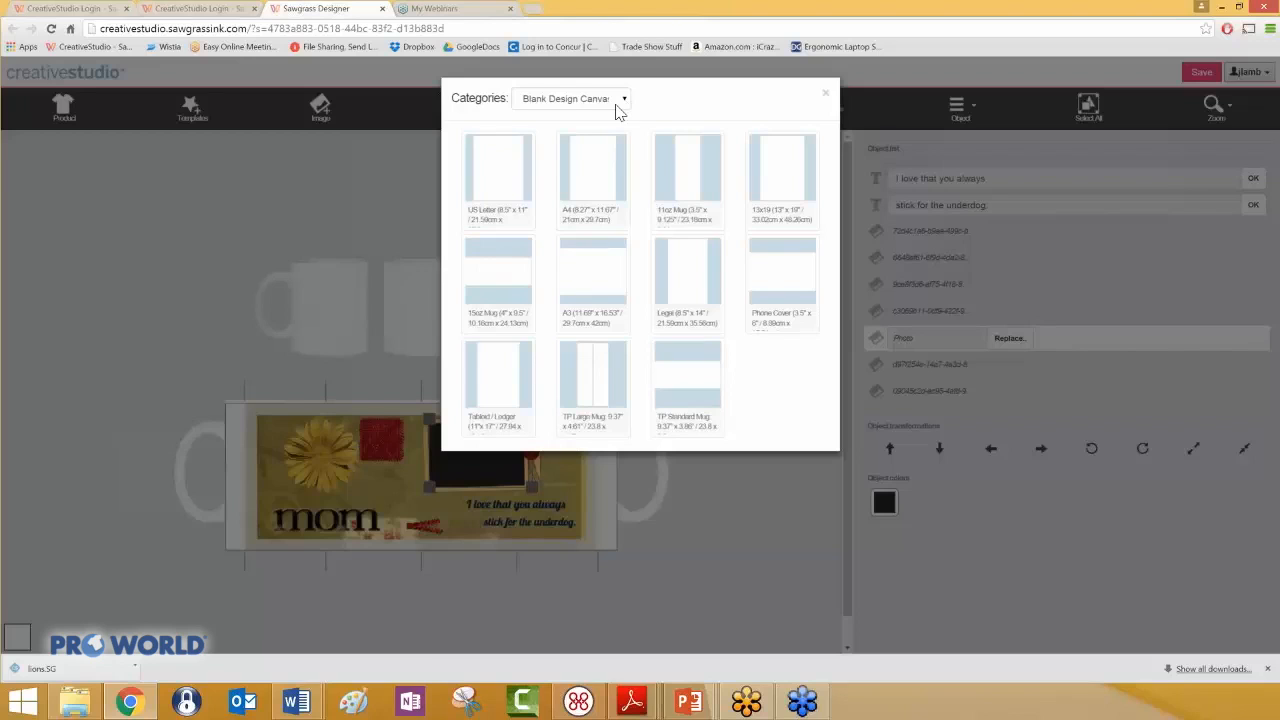
pyautogui.click(507, 183)
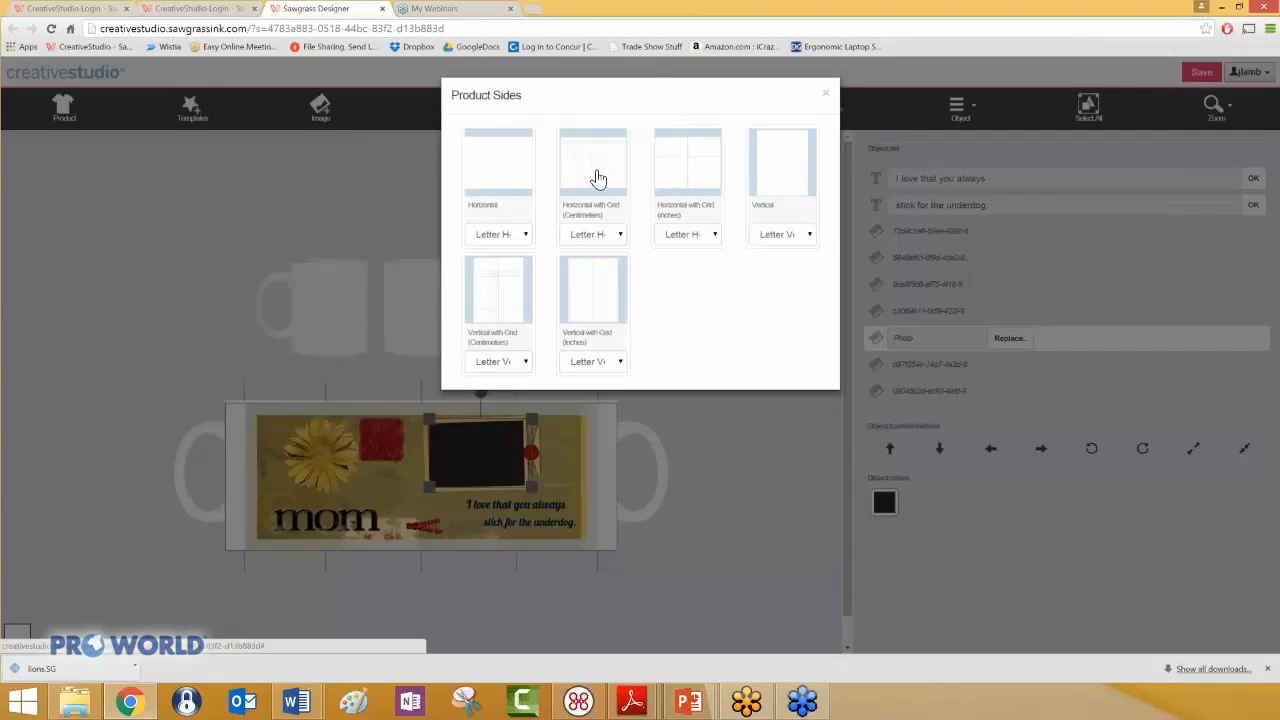
pyautogui.click(700, 163)
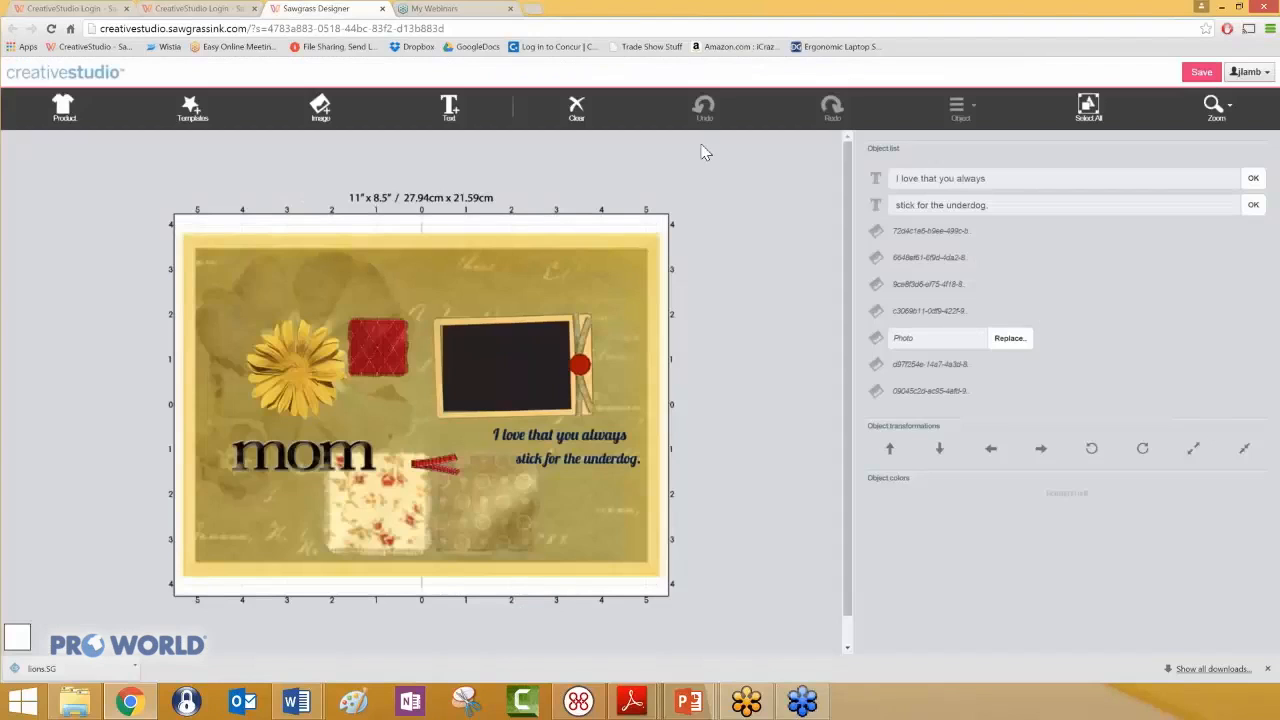
pyautogui.click(579, 110)
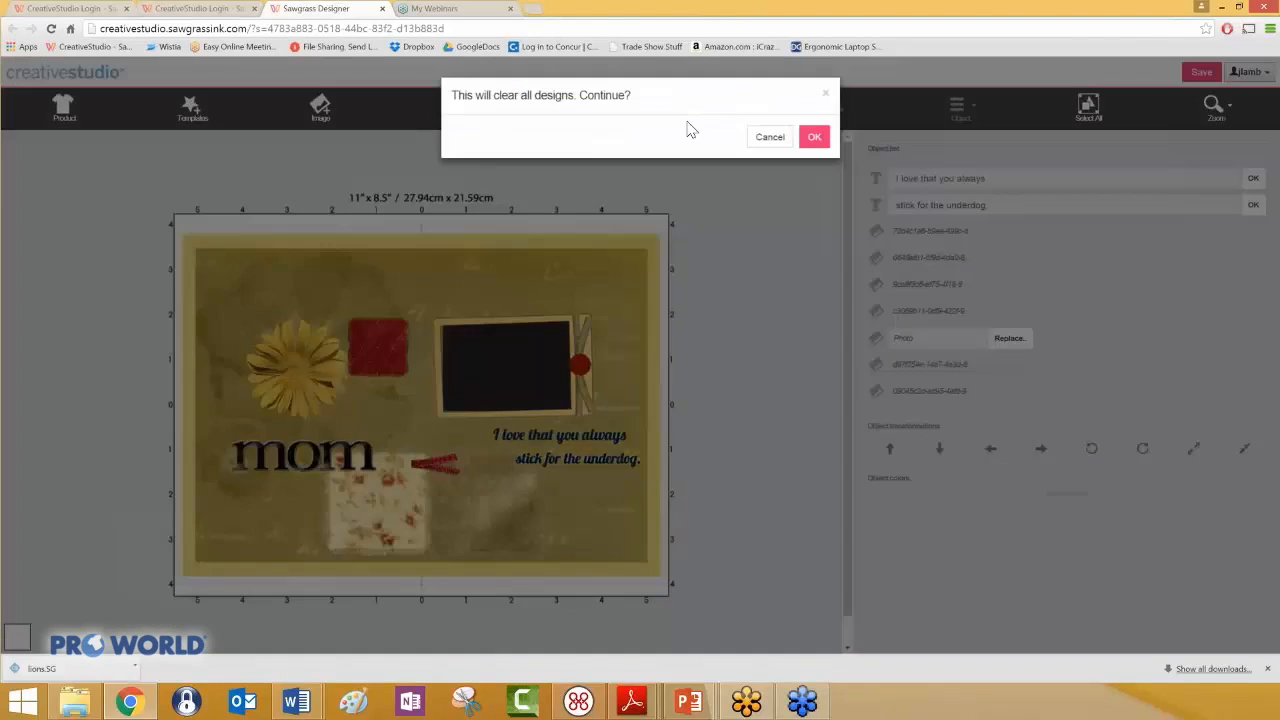
pyautogui.click(815, 130)
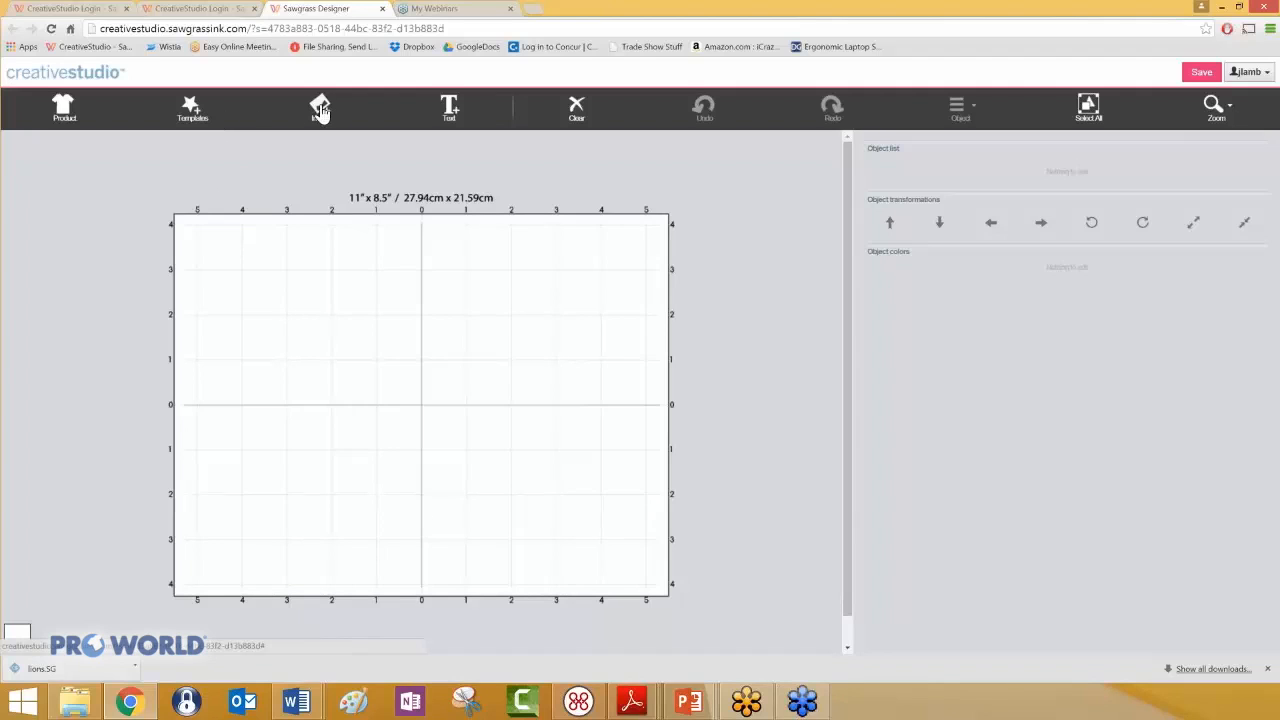
# - Add the Snowboarding 01 template from the Sports: Skiing & Snowboarding category to the canvas
pyautogui.click(191, 108)
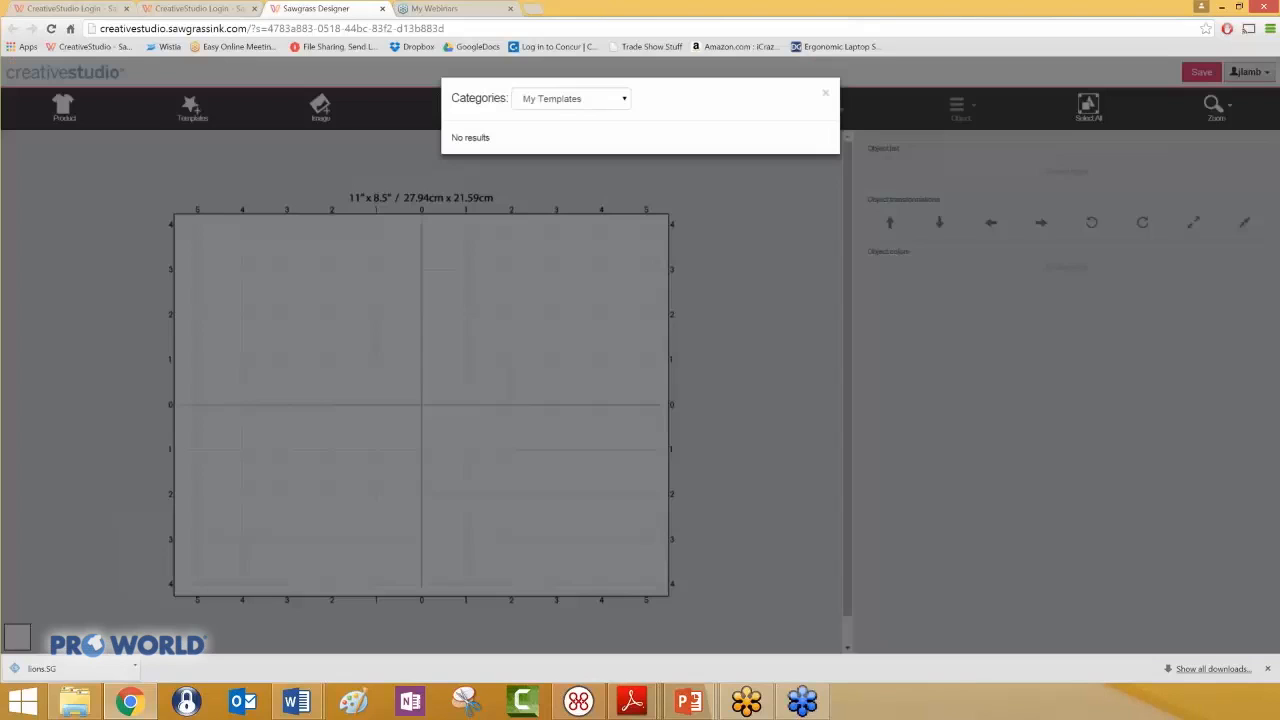
pyautogui.click(628, 102)
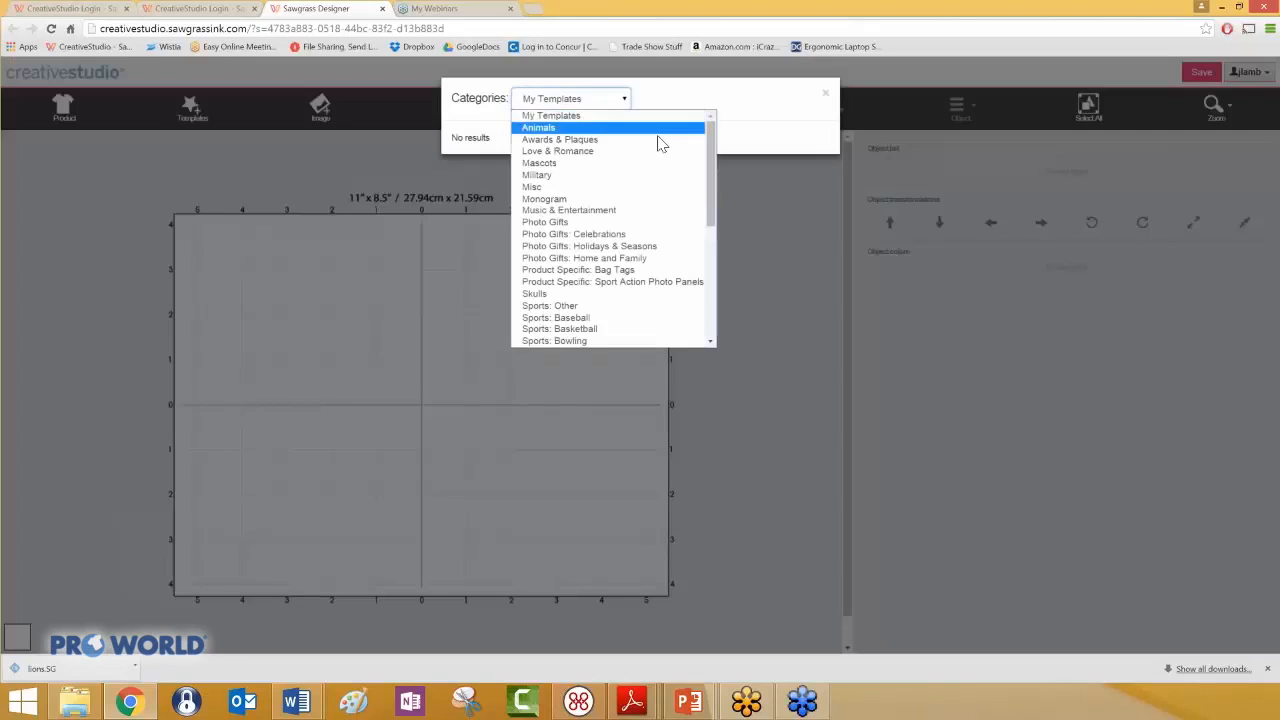
pyautogui.moveTo(712, 171); pyautogui.dragTo(710, 290)
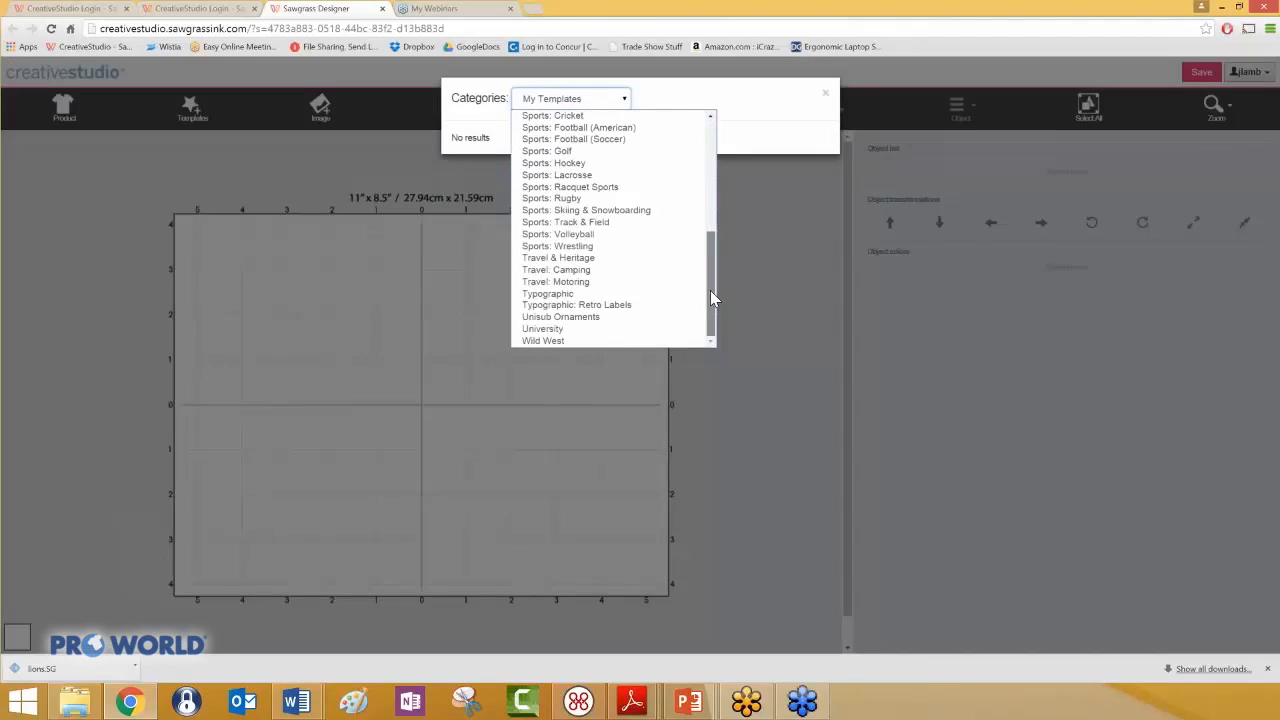
pyautogui.click(607, 210)
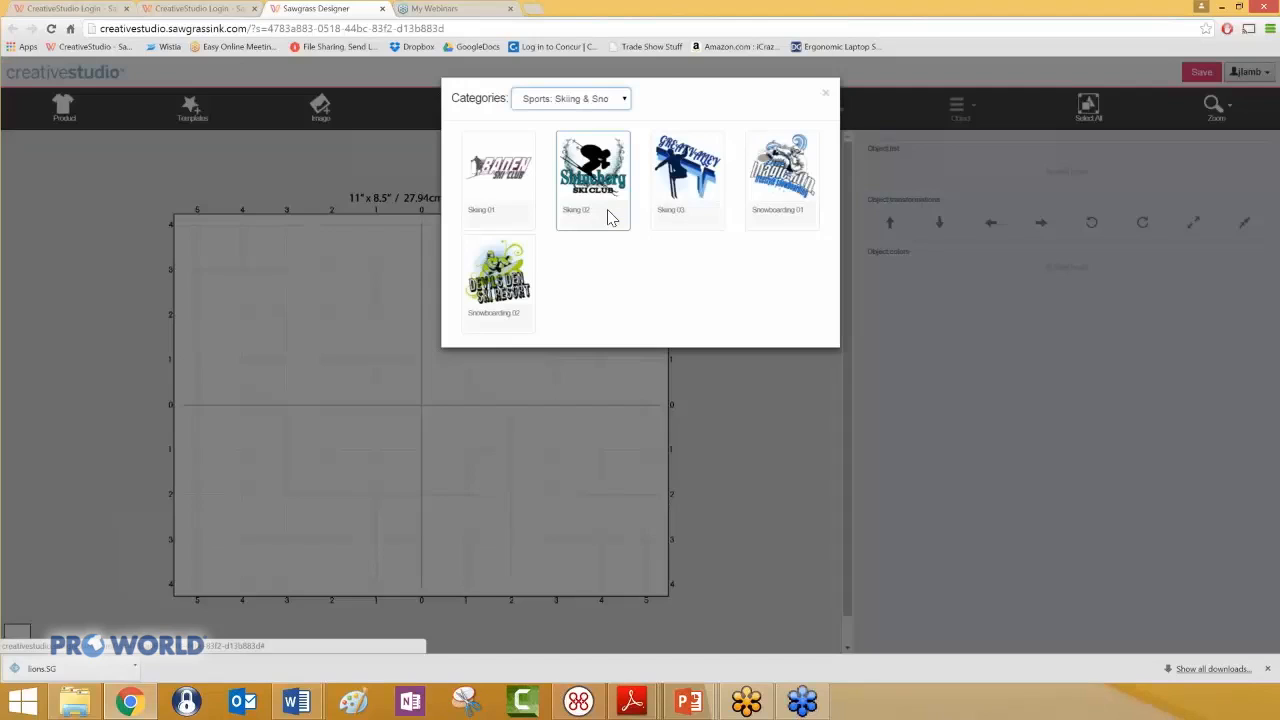
pyautogui.click(782, 182)
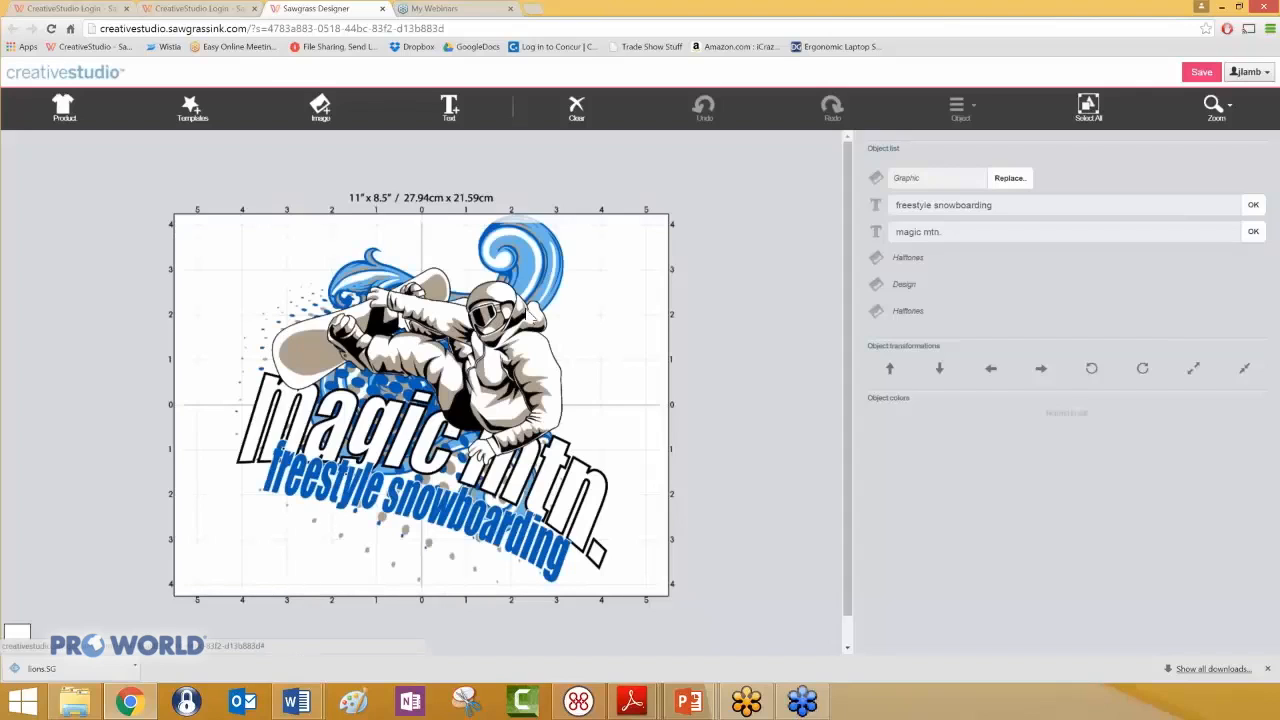
# - Select the whole snowboarding artwork, shrink it to about 3 inches wide, and move it into the canvas's upper-left quadrant
pyautogui.click(525, 308)
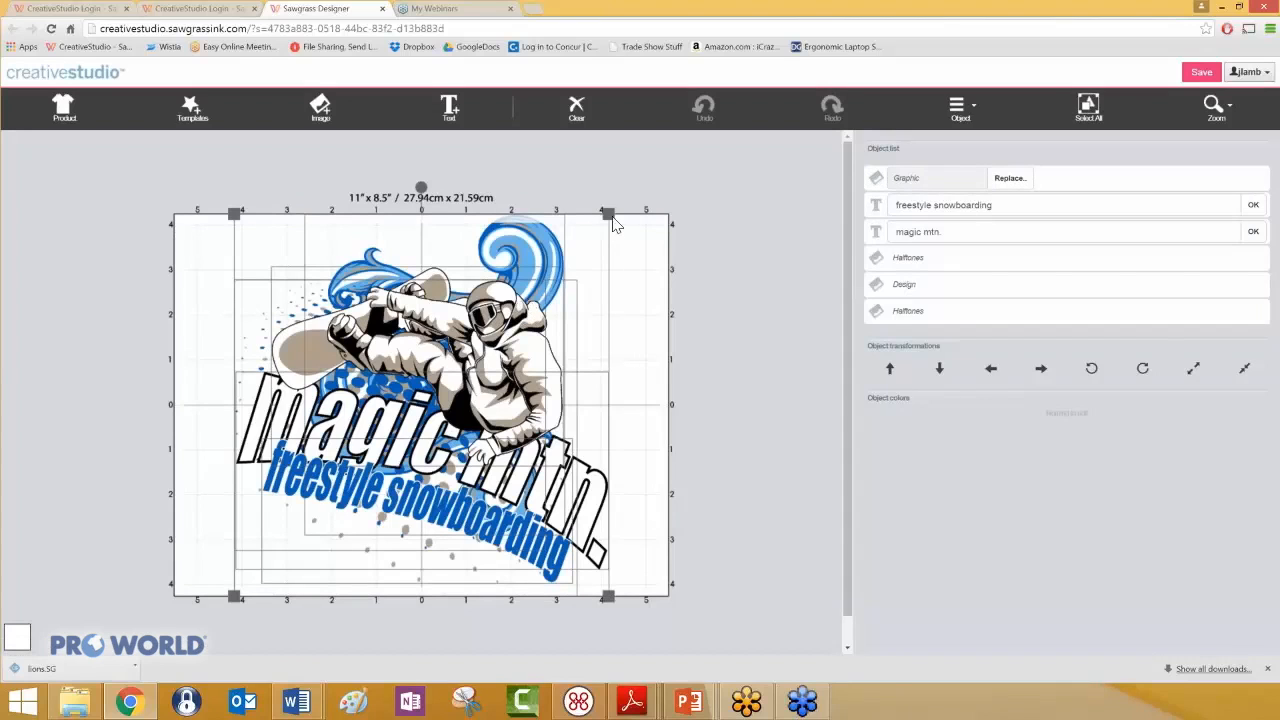
pyautogui.moveTo(474, 360); pyautogui.dragTo(341, 499)
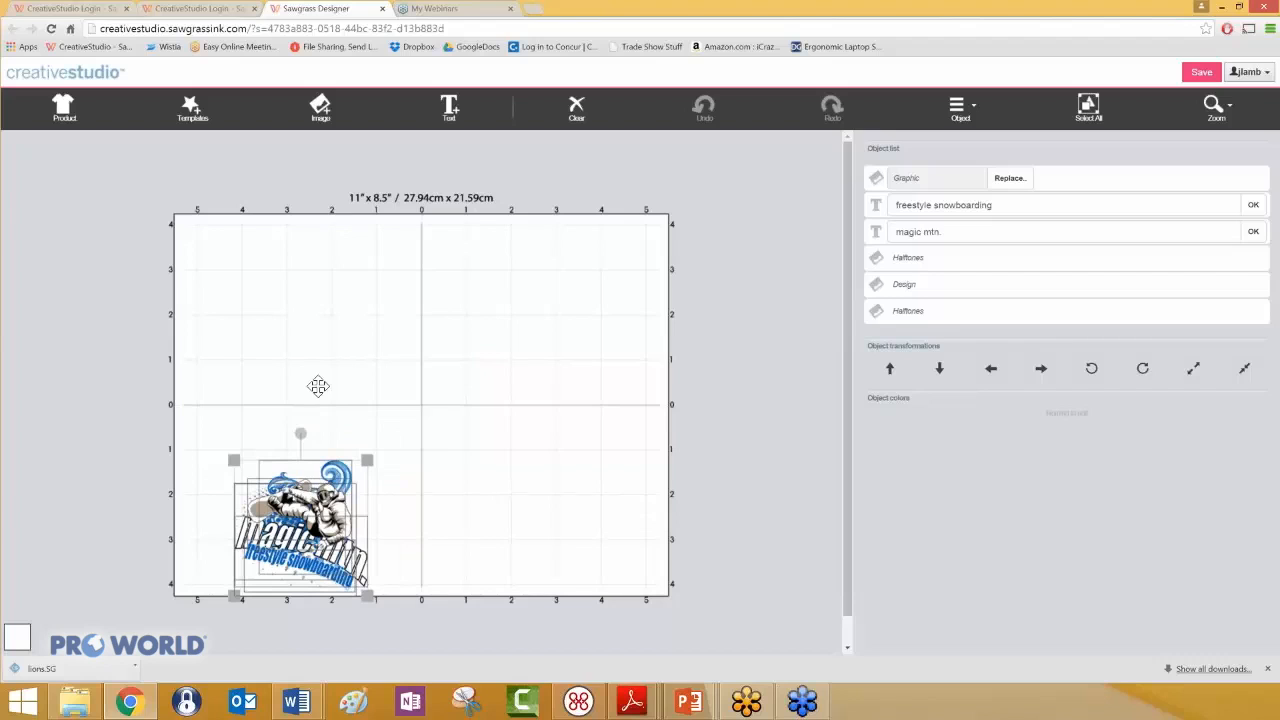
pyautogui.moveTo(320, 312); pyautogui.dragTo(318, 258)
# - Nudge the selected snowboarding artwork slightly up and slightly to the right on the grid
pyautogui.click(889, 369)
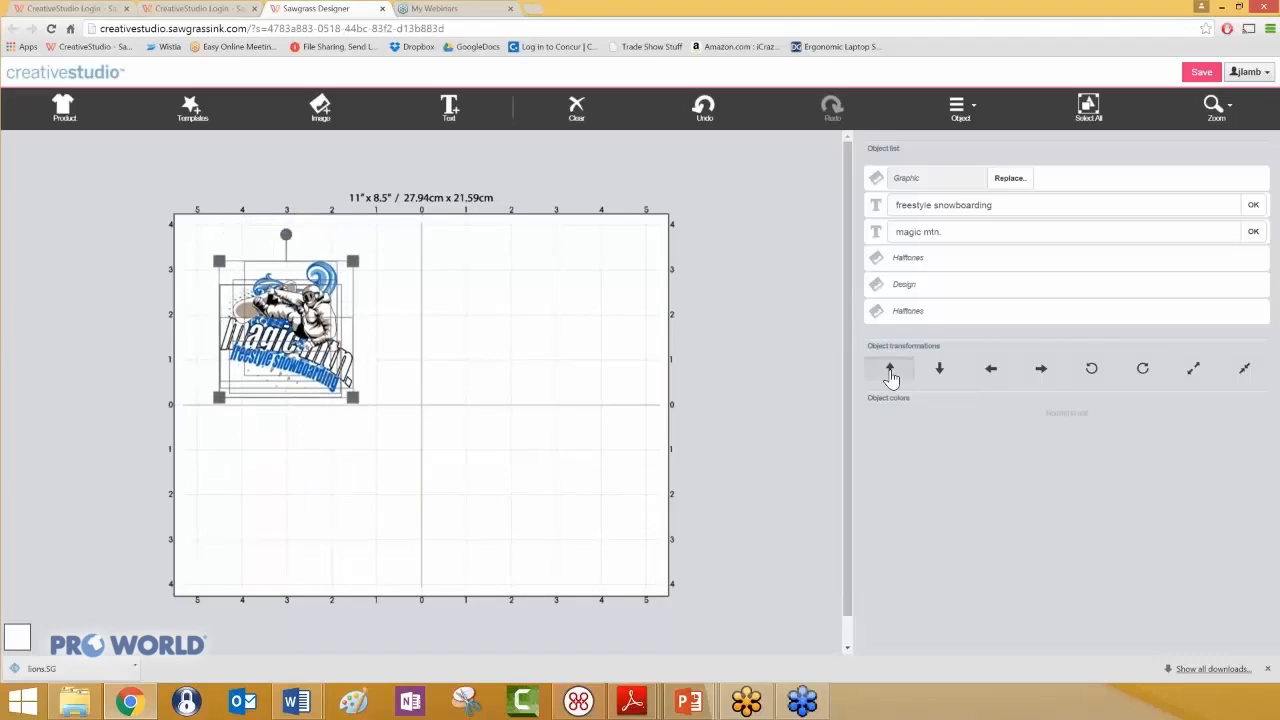
pyautogui.click(890, 369)
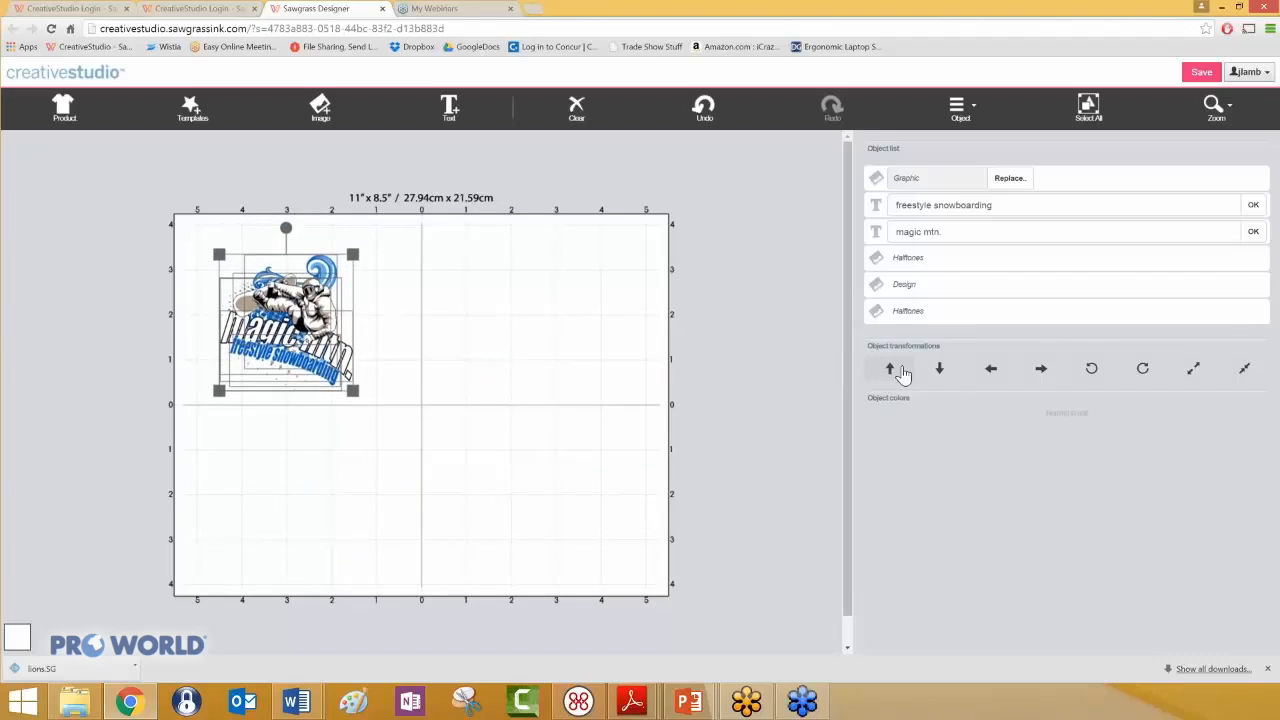
pyautogui.click(895, 372)
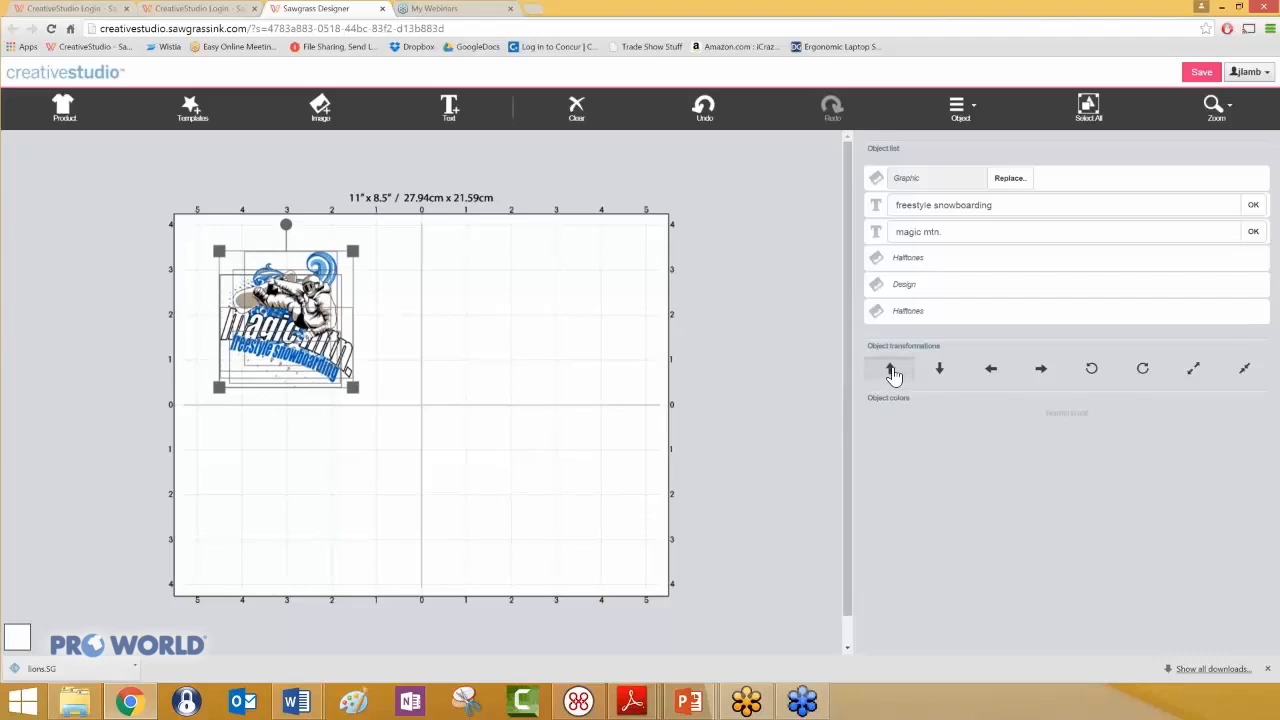
pyautogui.click(894, 375)
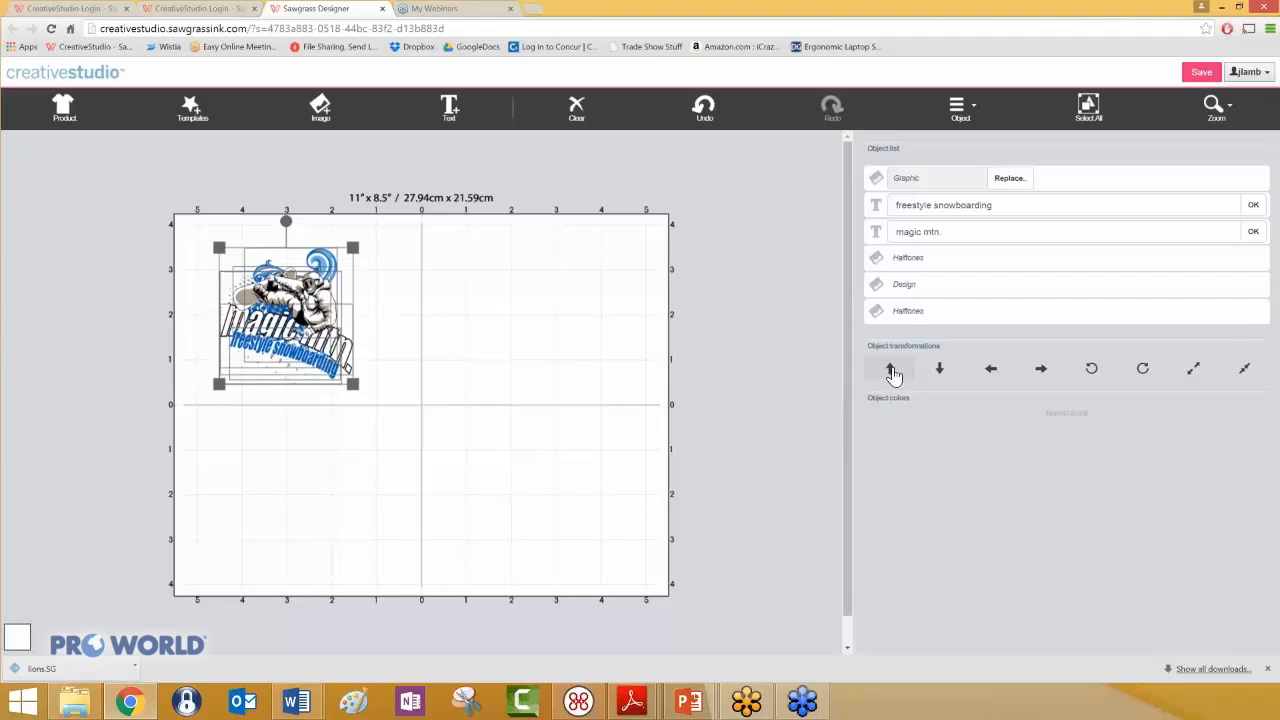
pyautogui.click(906, 369)
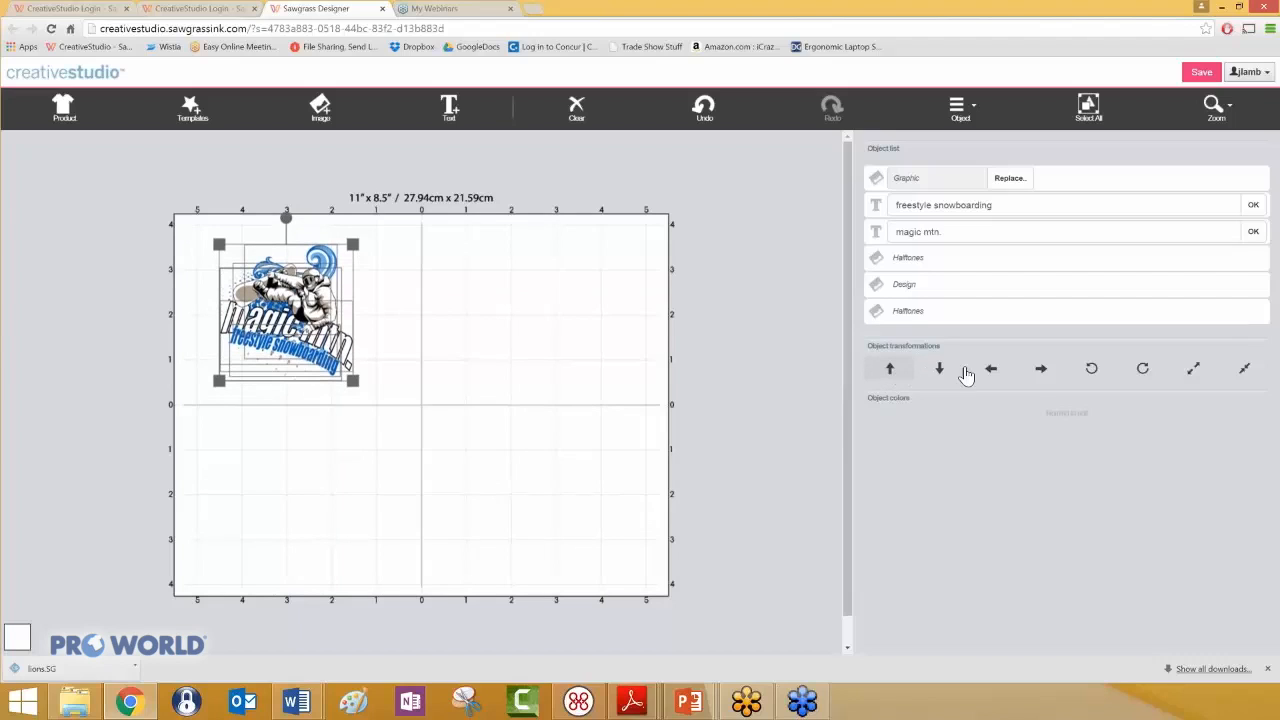
pyautogui.click(1044, 375)
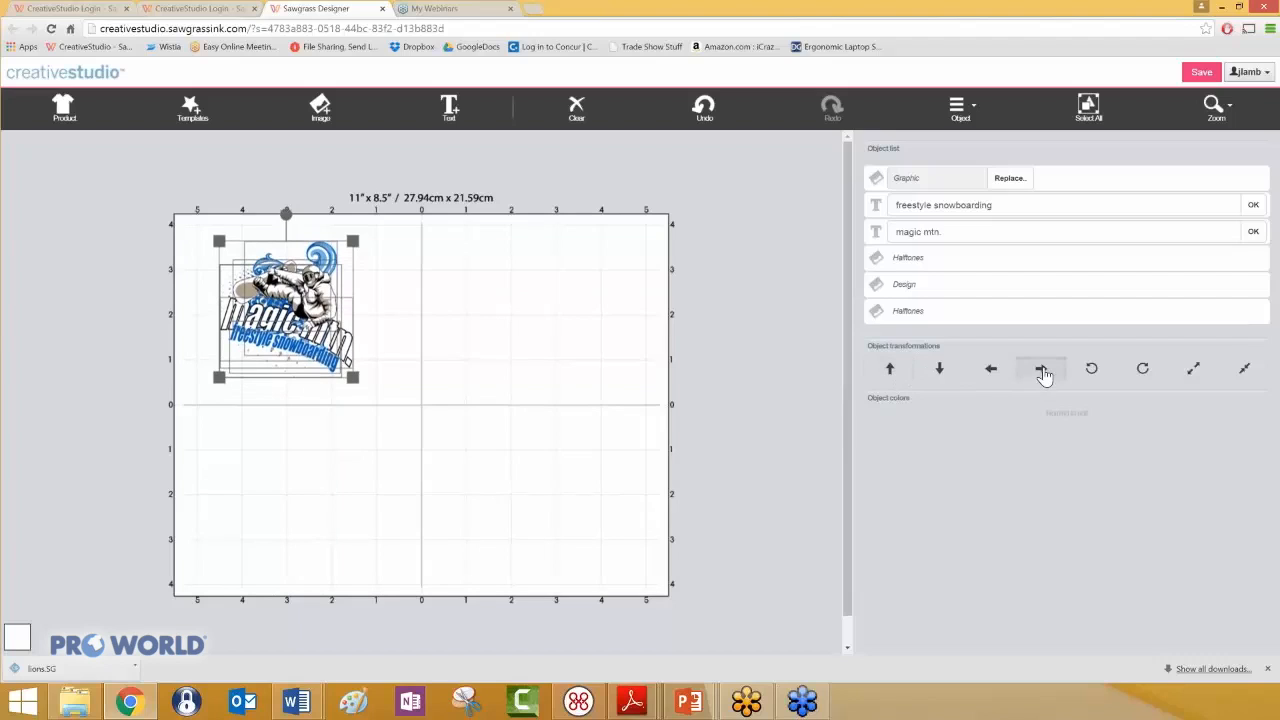
pyautogui.click(1044, 375)
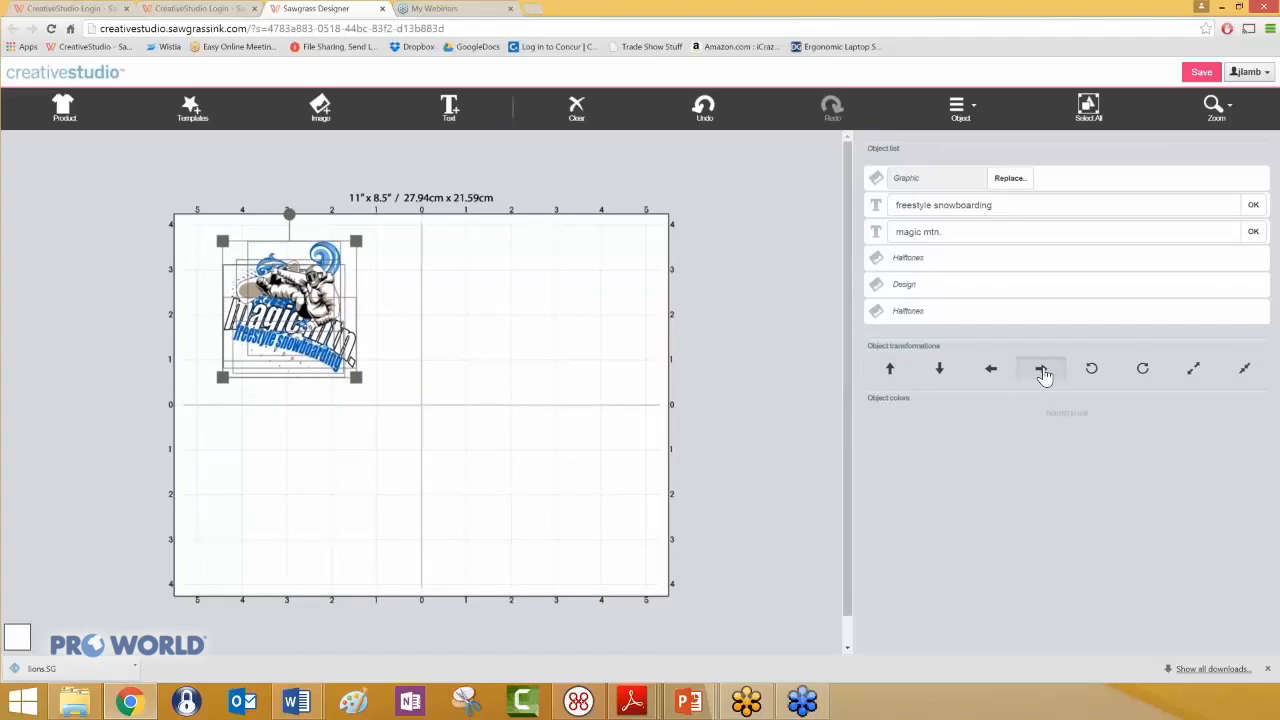
pyautogui.click(1044, 375)
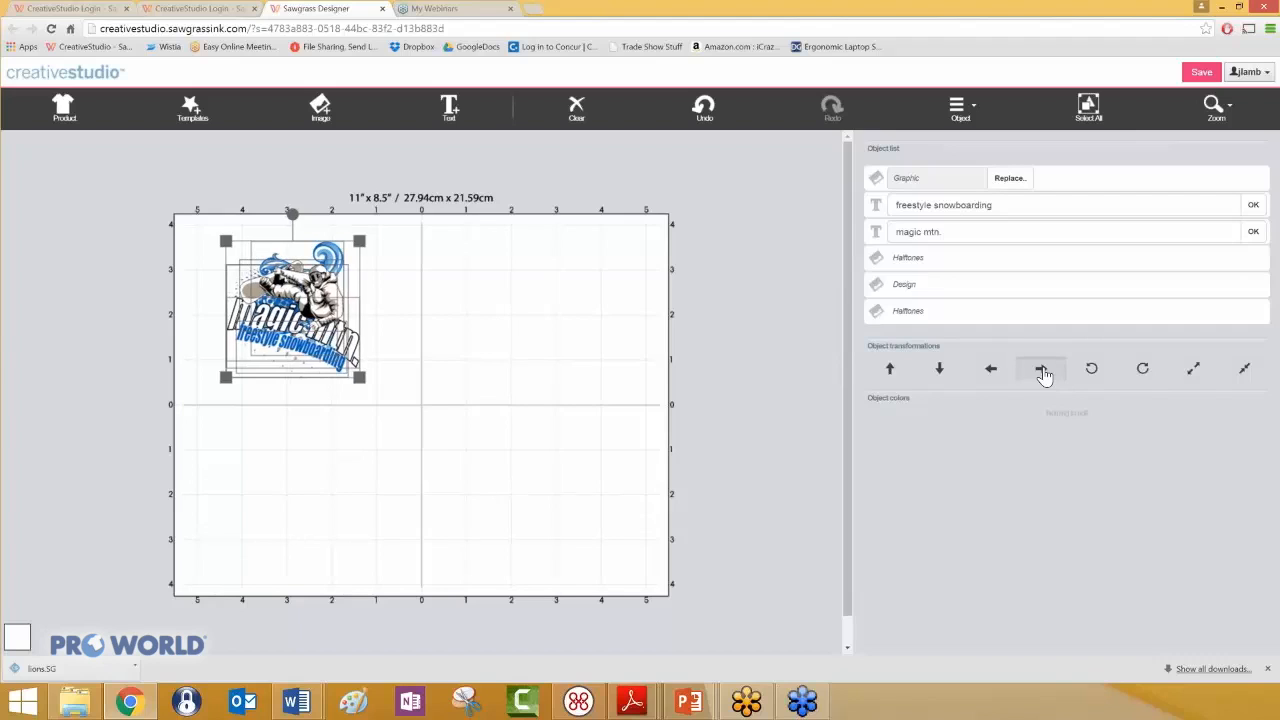
# - Nudge the snowboarding artwork further right until its left edge sits at about the 4-inch gridline left of center
pyautogui.click(1044, 375)
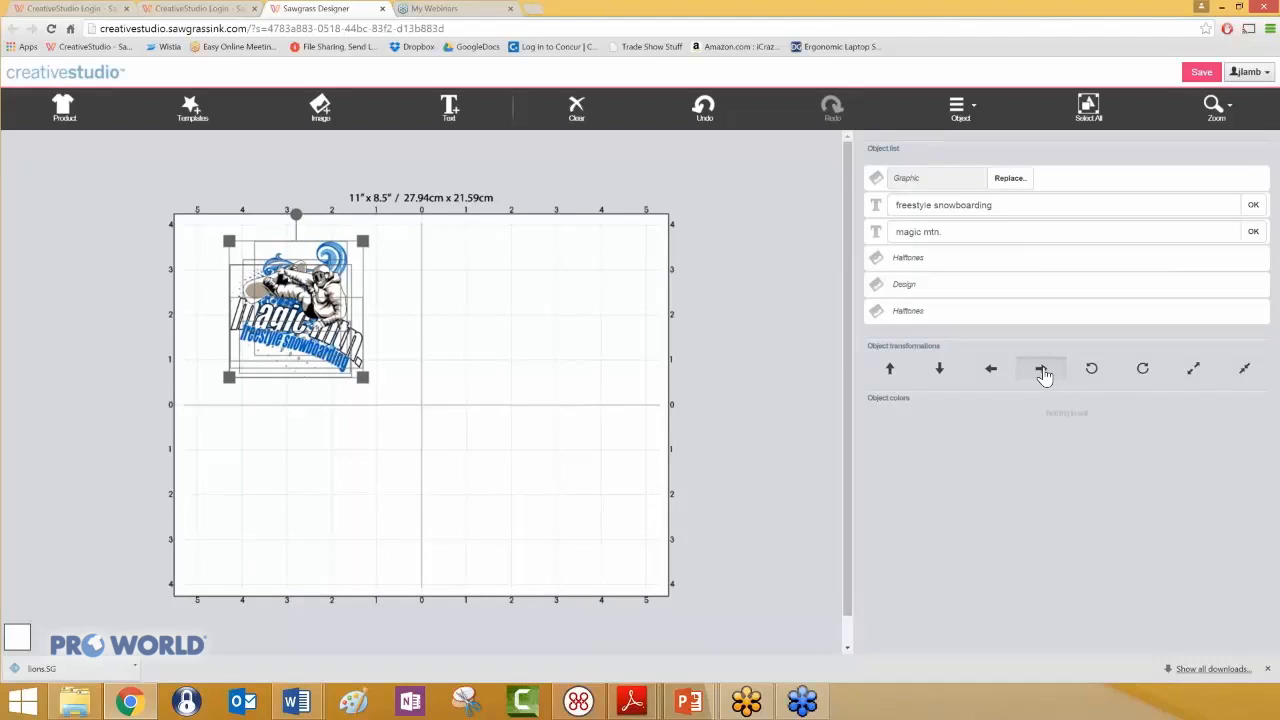
pyautogui.click(1044, 375)
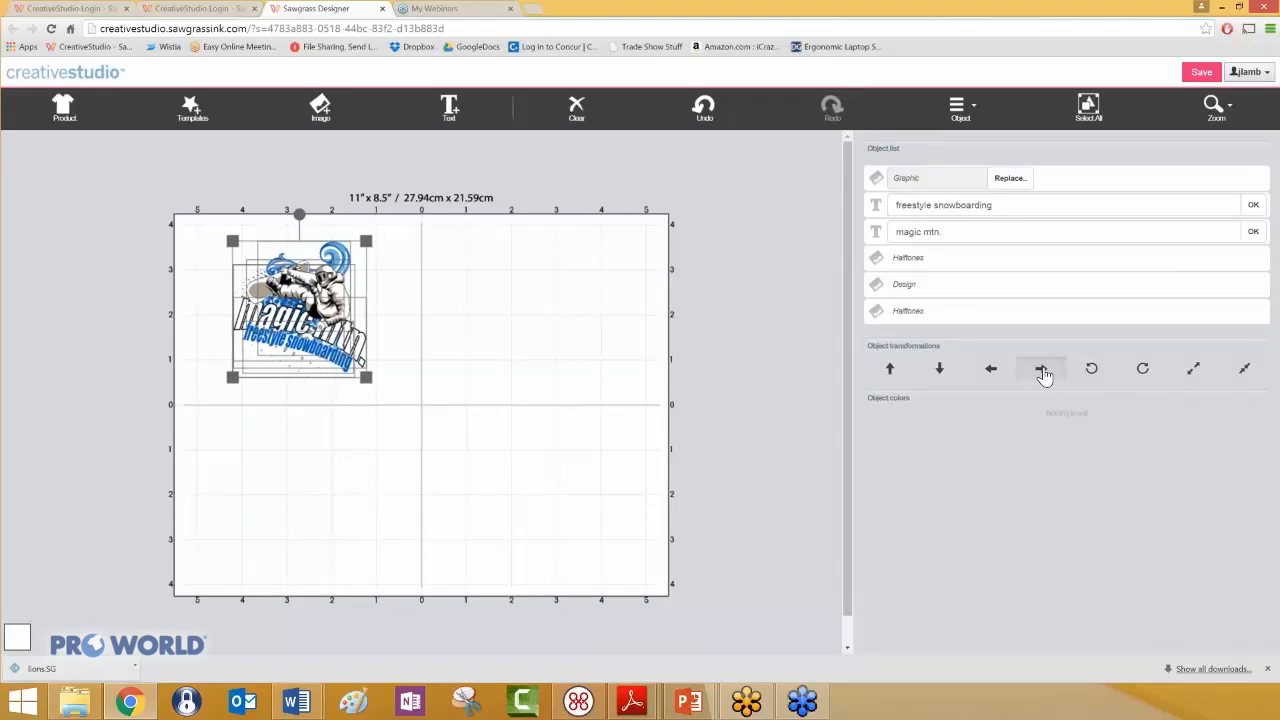
pyautogui.click(1044, 375)
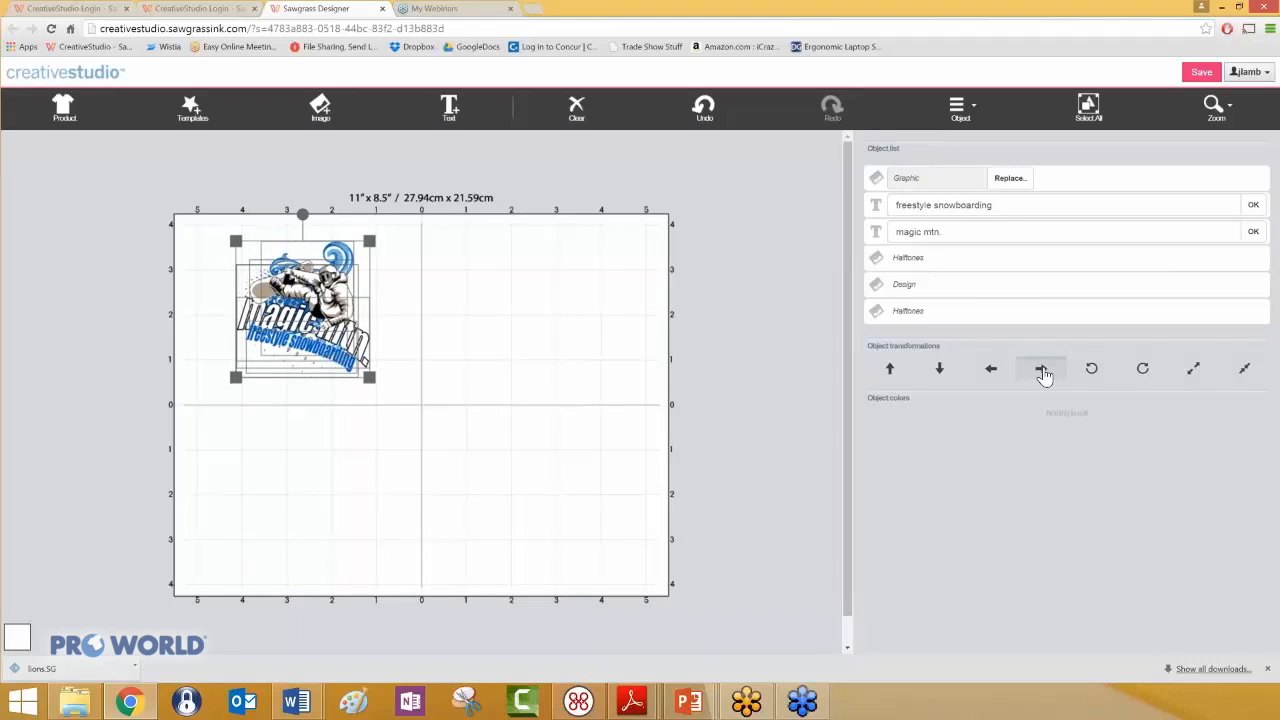
pyautogui.click(1044, 375)
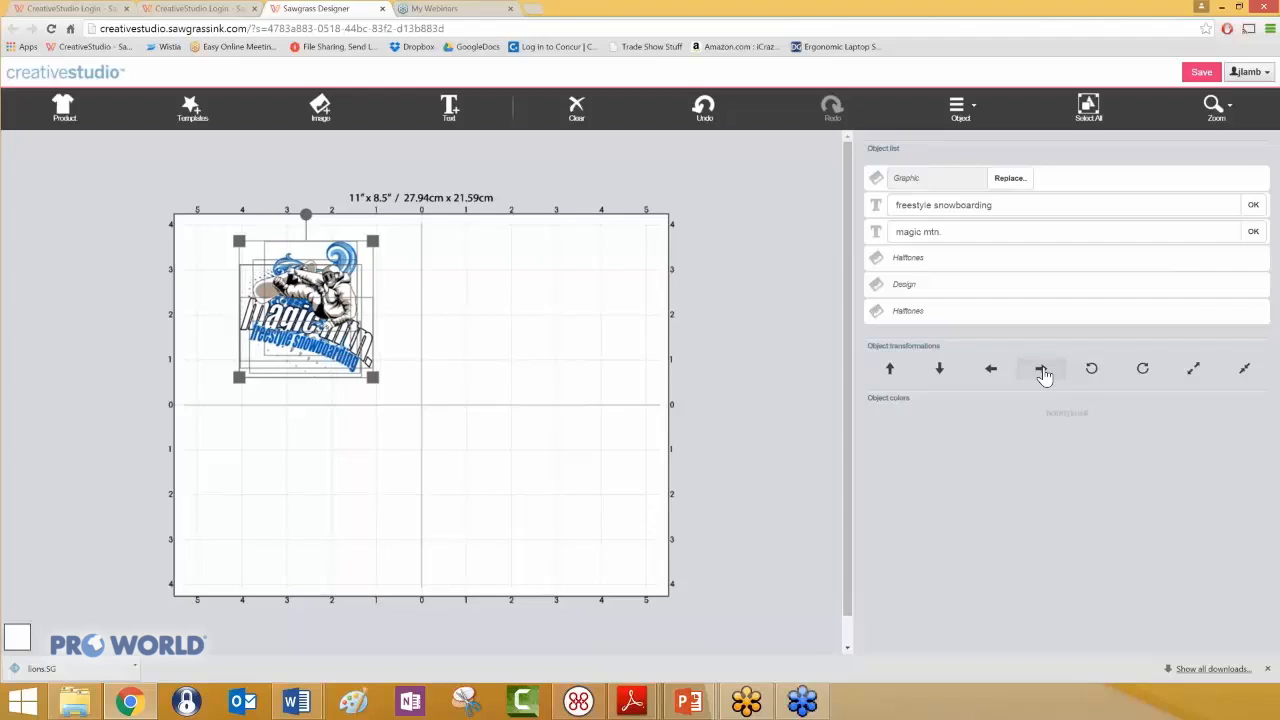
# - Duplicate the whole snowboarding artwork, place the copy in the canvas's upper-right quadrant beside the original, and deselect it
pyautogui.click(960, 112)
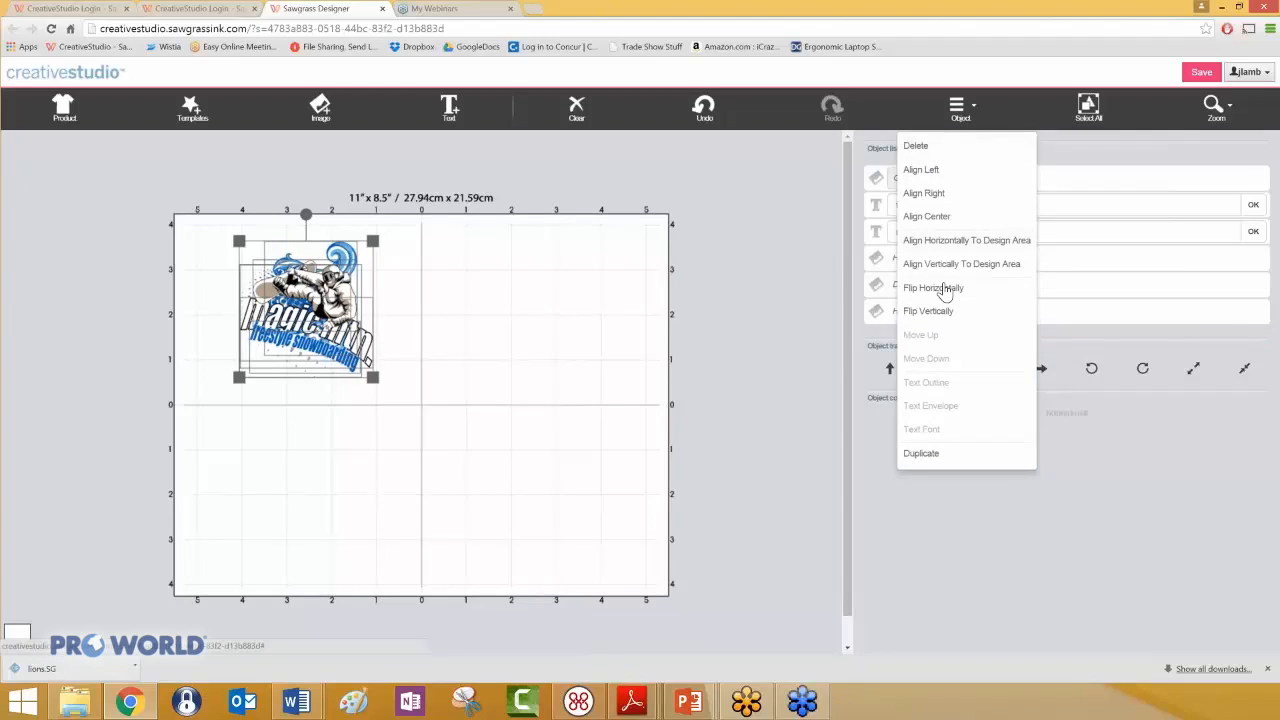
pyautogui.click(943, 458)
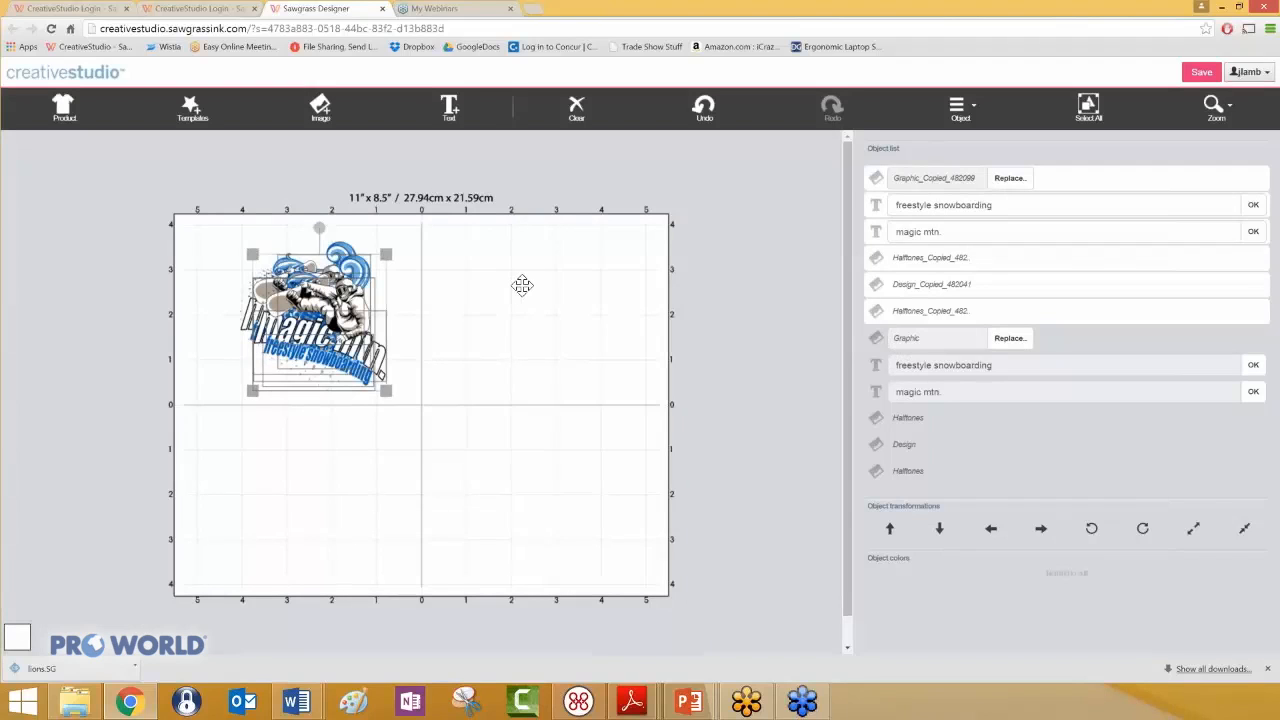
pyautogui.moveTo(348, 286); pyautogui.dragTo(607, 278)
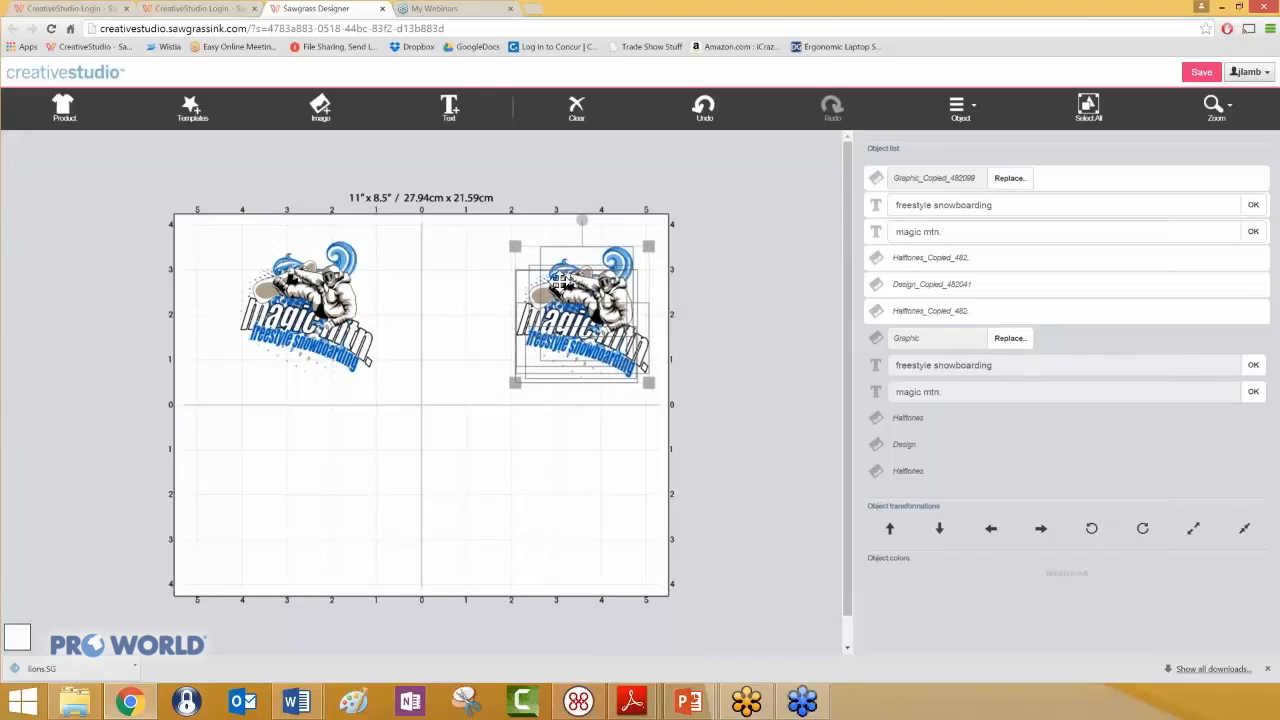
pyautogui.moveTo(537, 289); pyautogui.dragTo(537, 458)
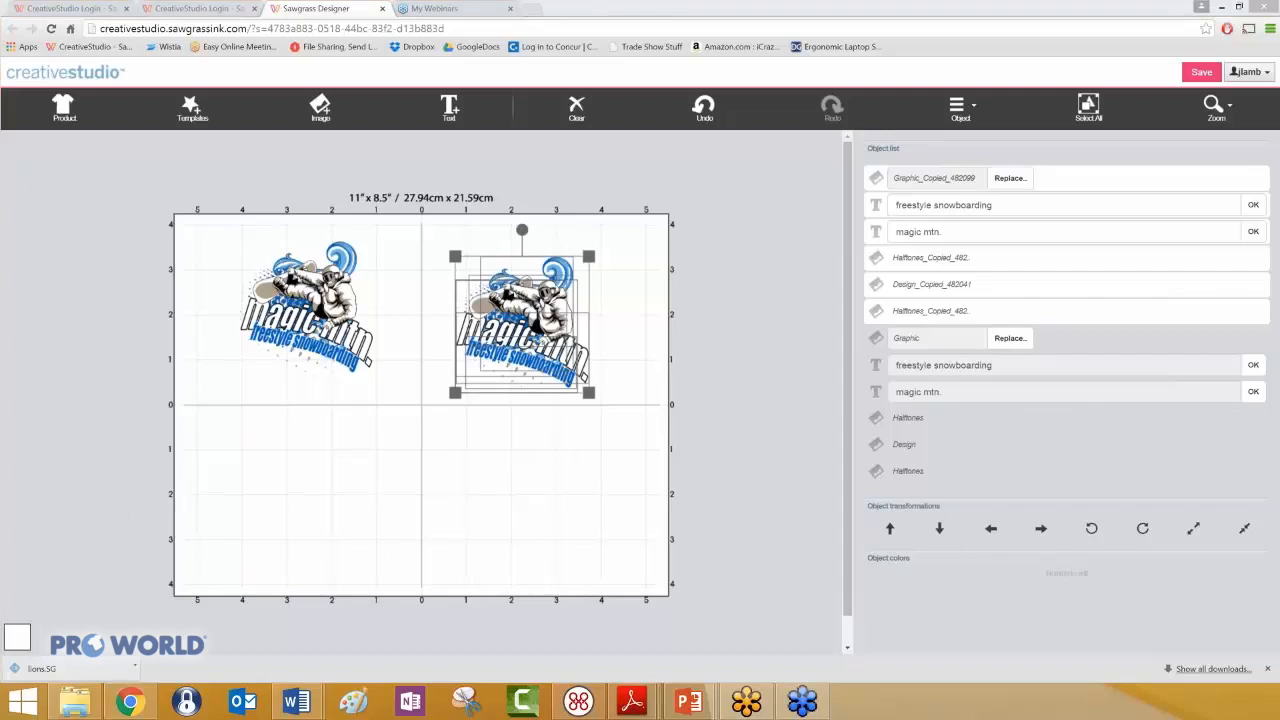
pyautogui.press('Escape')
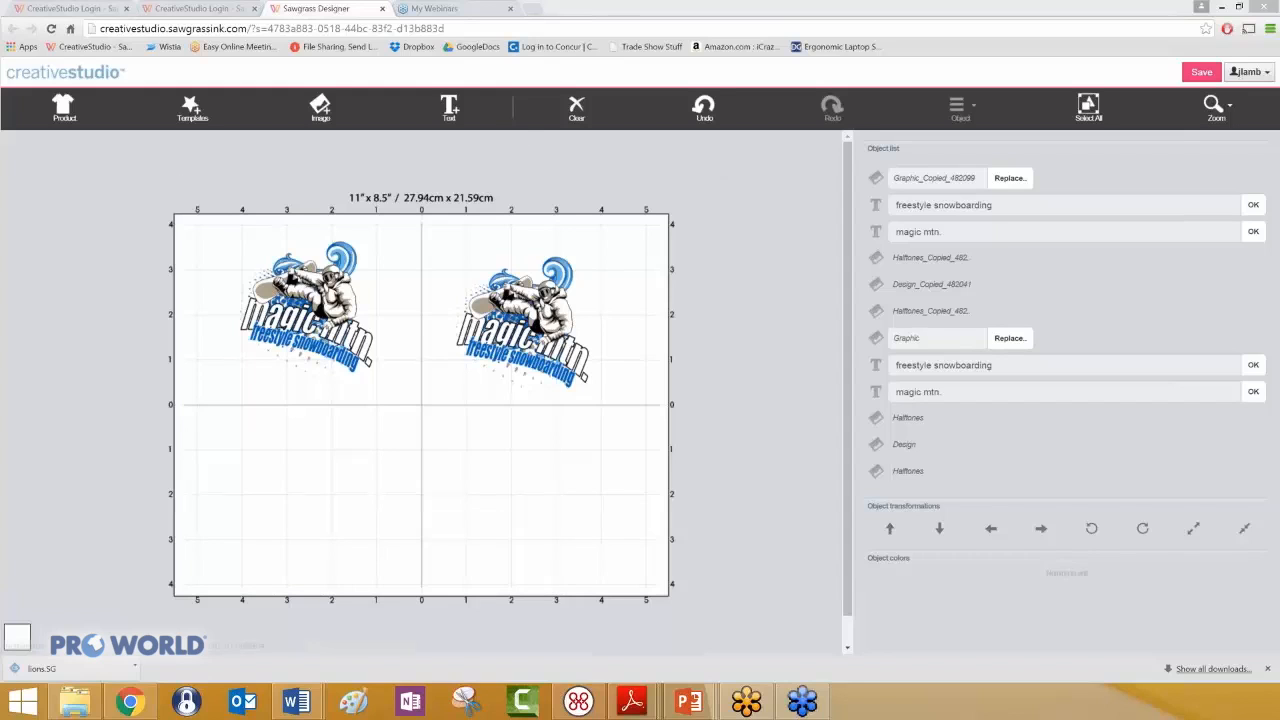
# - Clear the snowboarding design and load the Thirsty Sand Stone Coaster (7") from the Coasters category, front side only
pyautogui.click(576, 108)
pyautogui.click(814, 134)
pyautogui.click(57, 109)
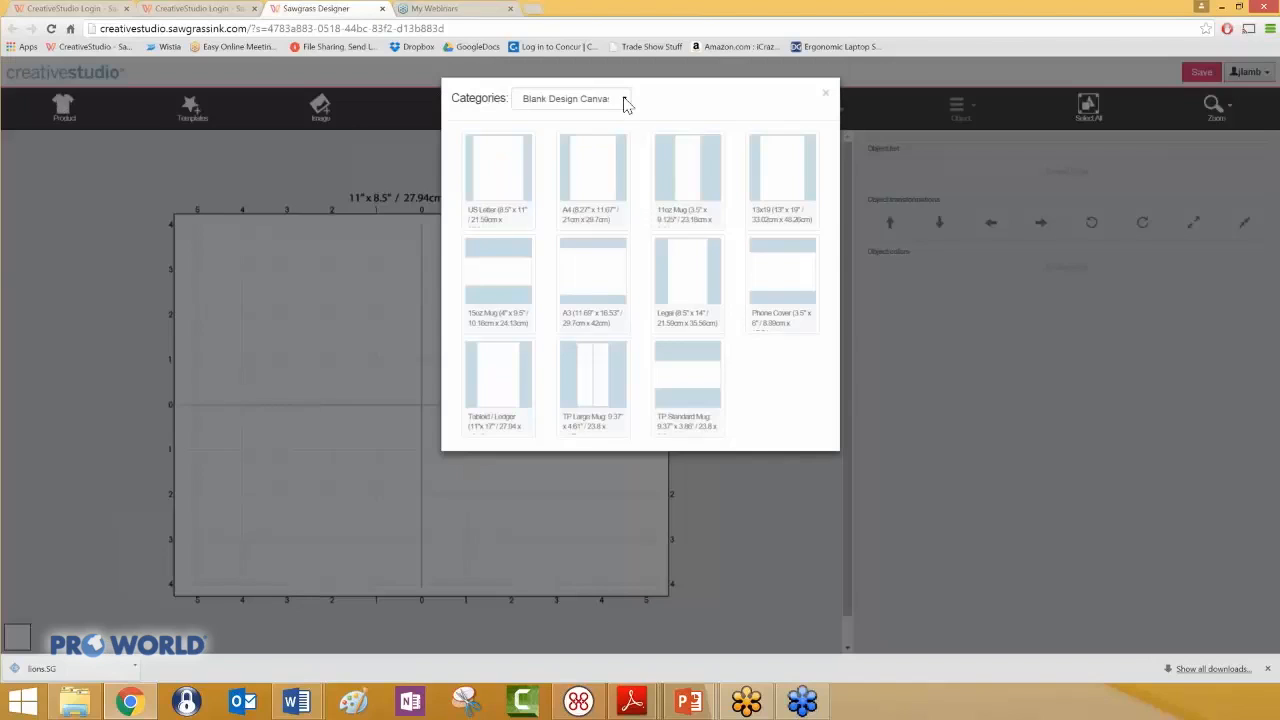
pyautogui.click(624, 100)
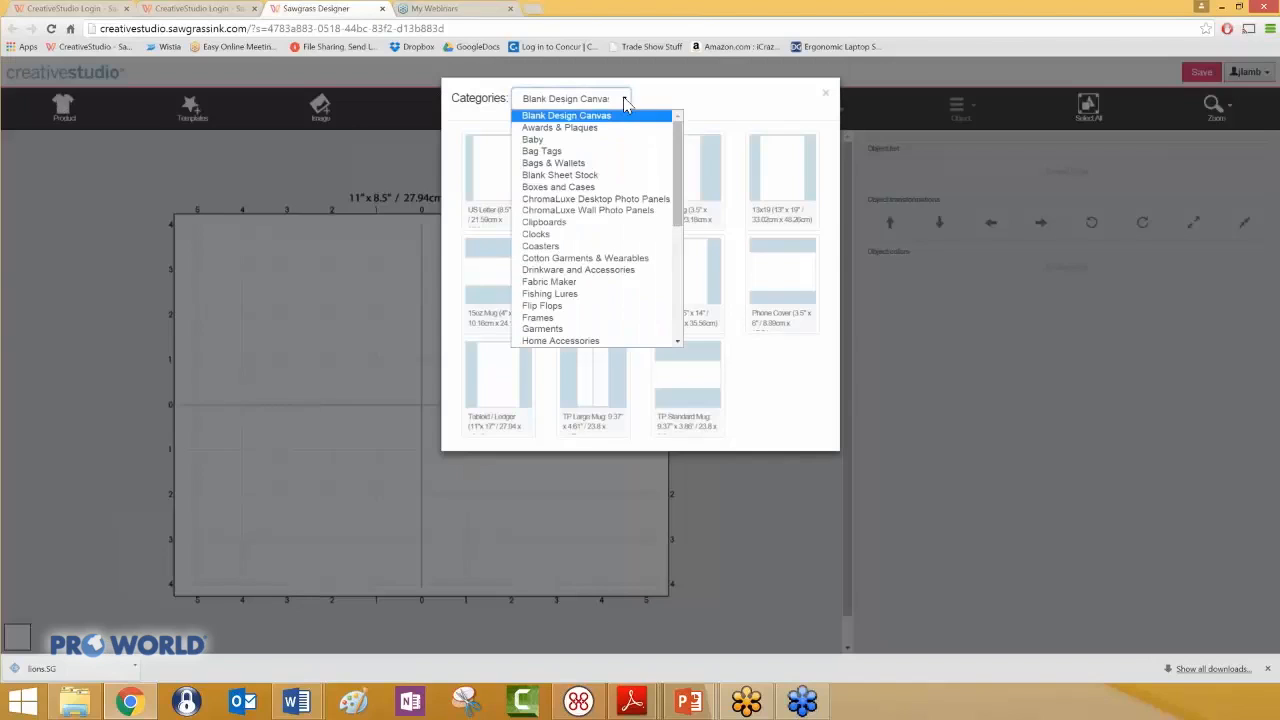
pyautogui.click(600, 246)
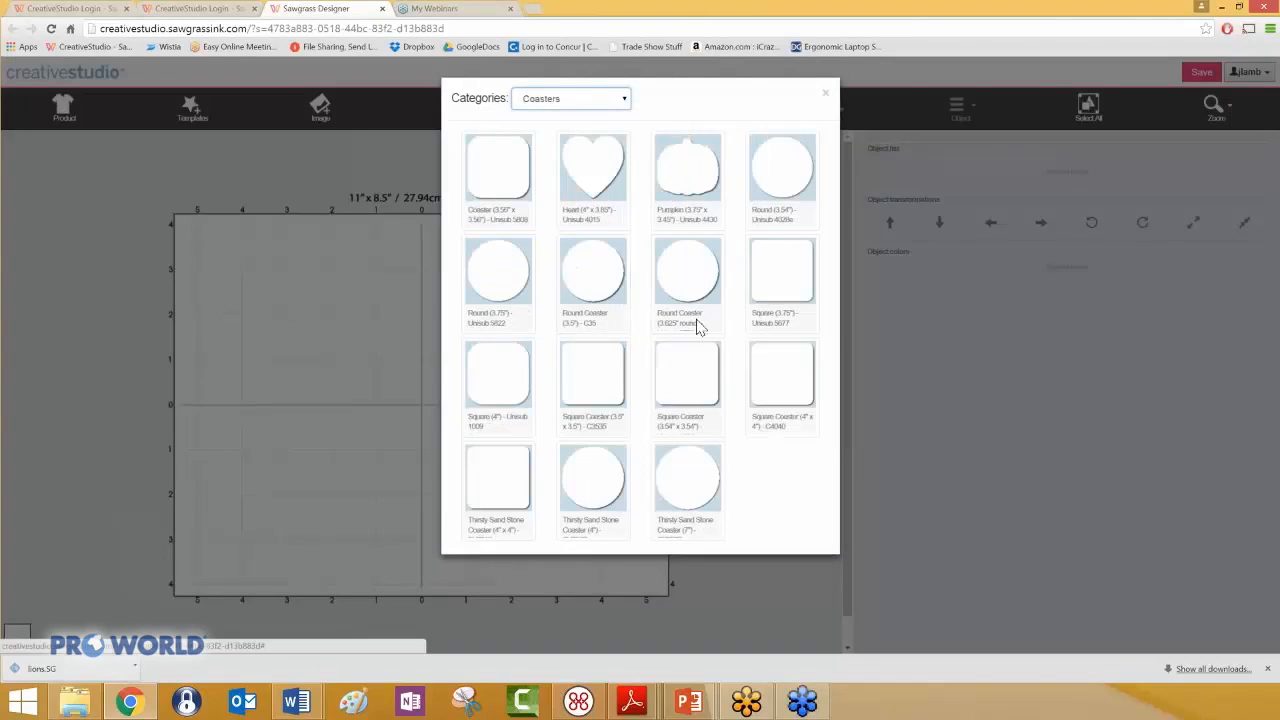
pyautogui.click(690, 483)
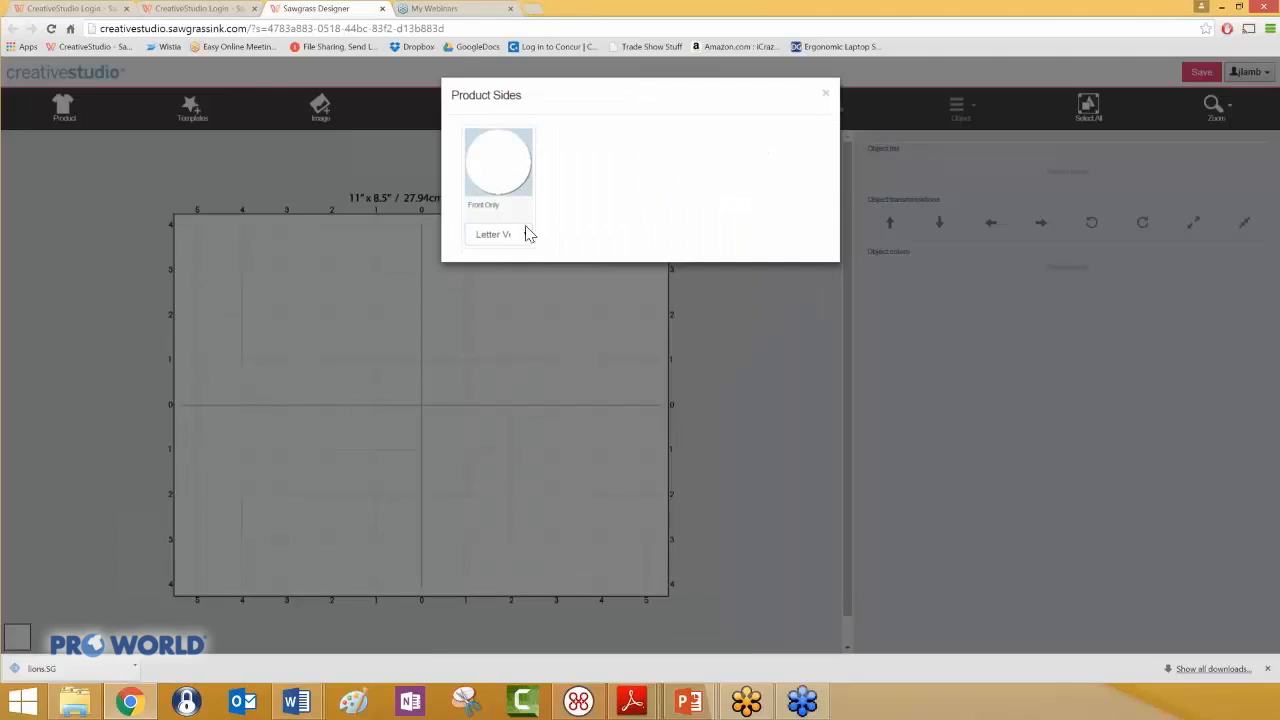
pyautogui.click(500, 170)
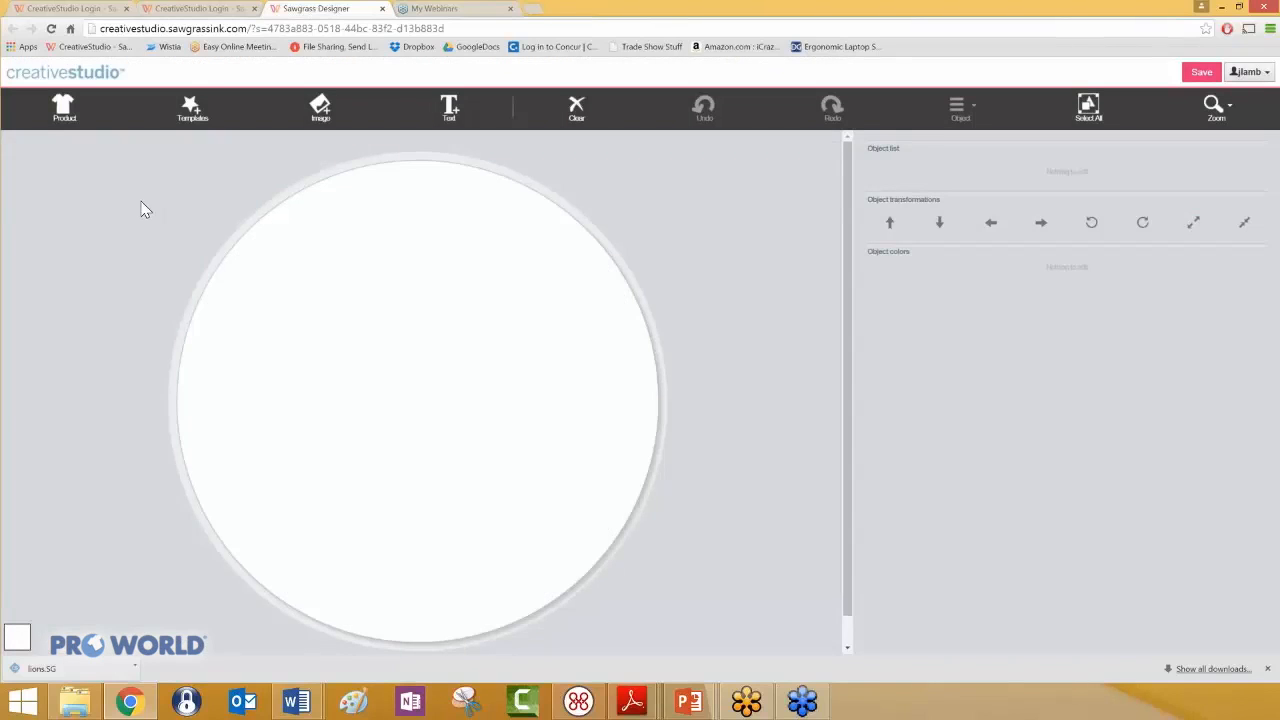
# - Add the Christmas Snowman 2 image from the Holidays: Christmas category to the coaster
pyautogui.click(320, 108)
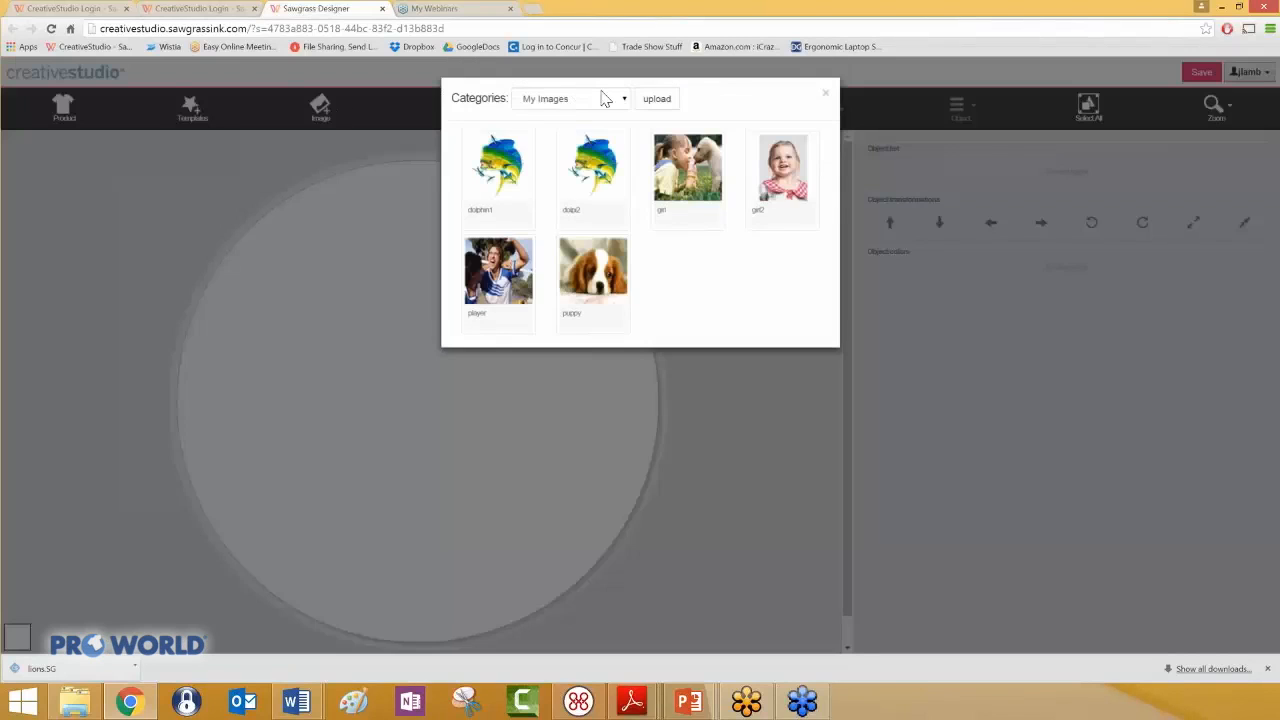
pyautogui.click(624, 98)
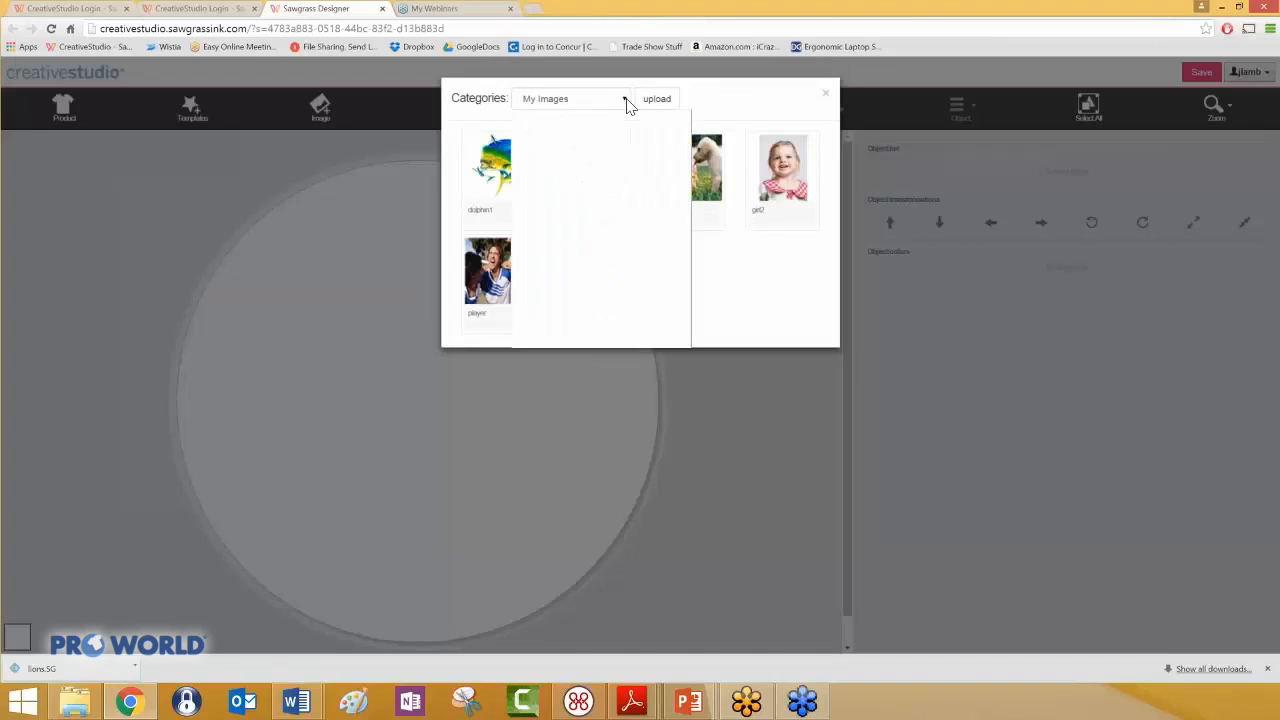
pyautogui.moveTo(686, 145); pyautogui.dragTo(686, 173)
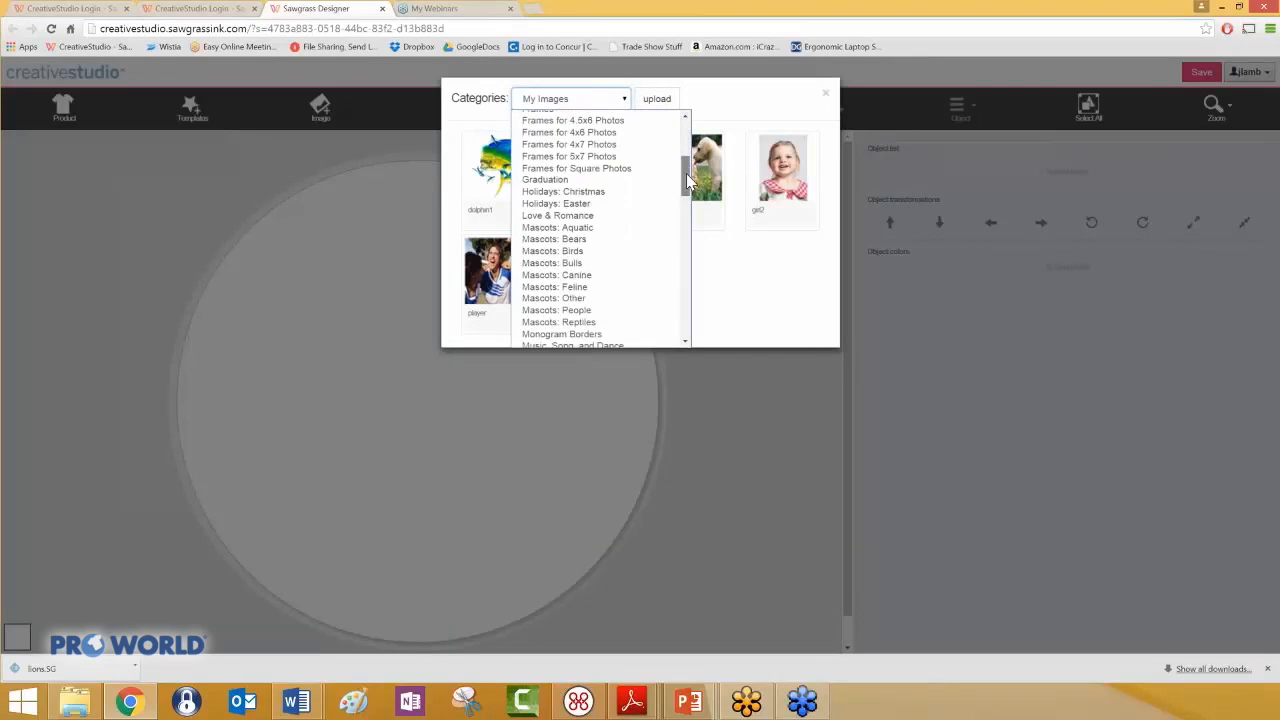
pyautogui.click(634, 192)
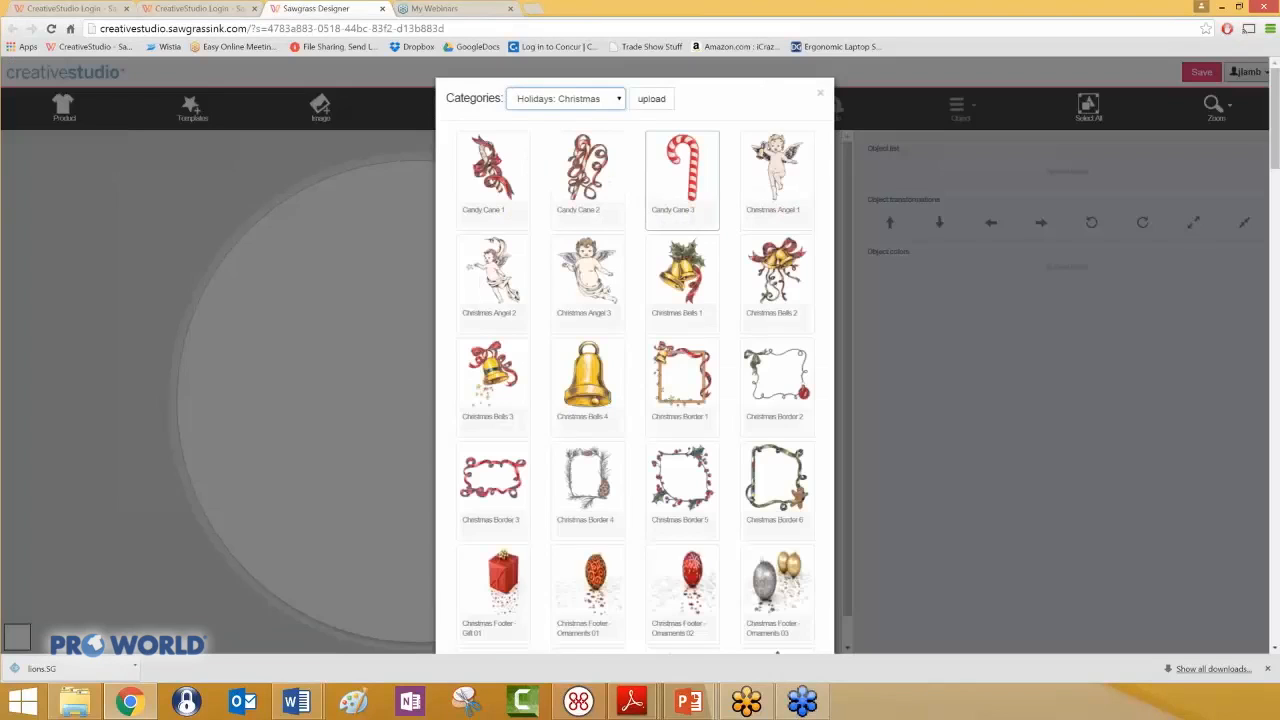
pyautogui.scroll(-6, 677, 385)
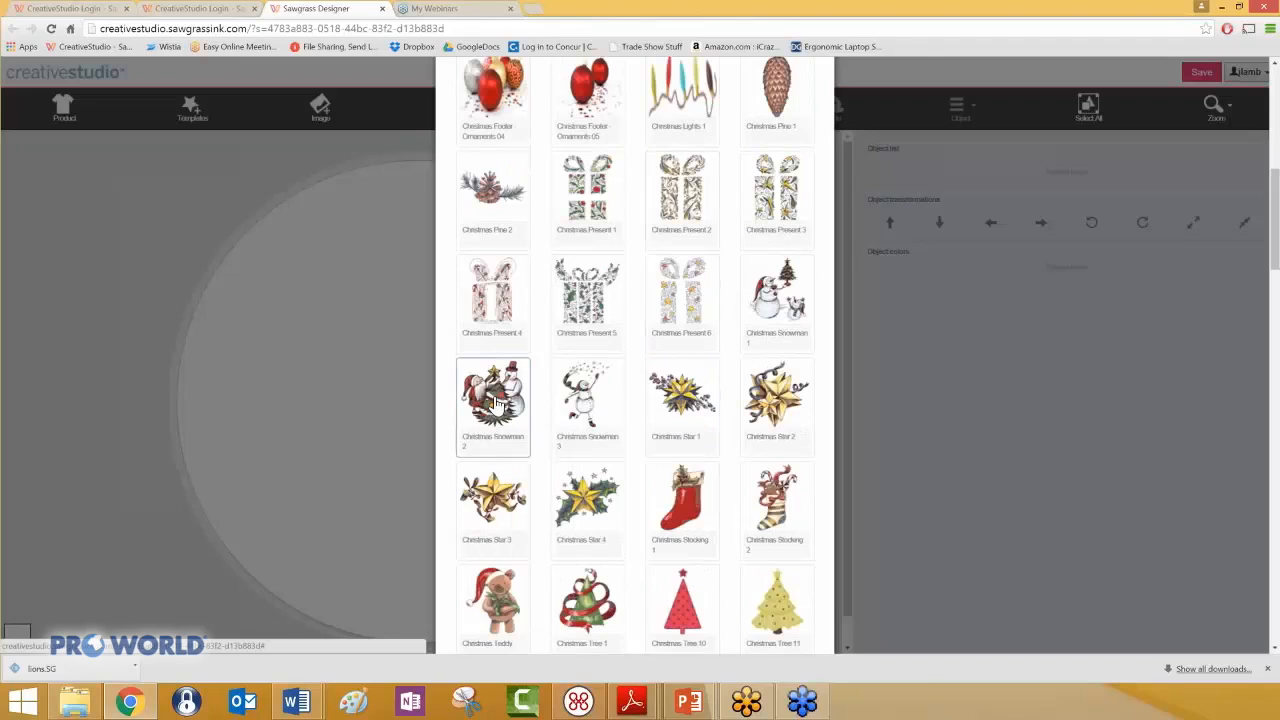
pyautogui.click(497, 402)
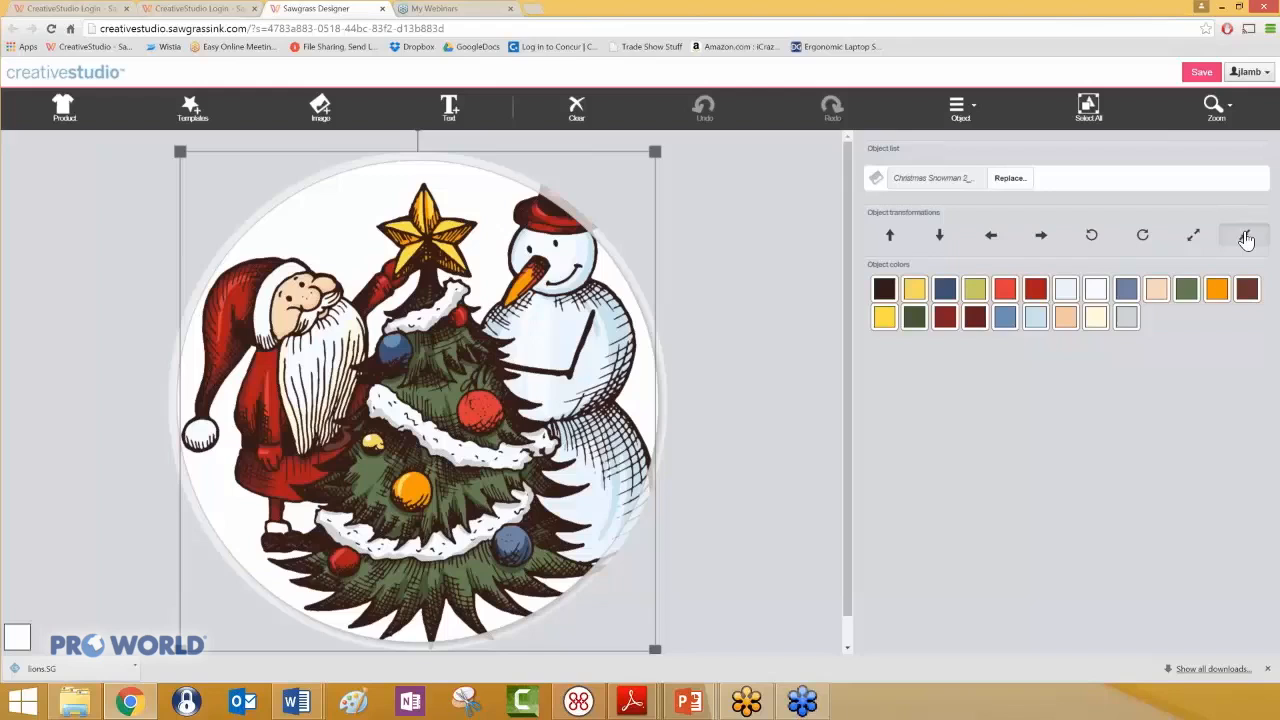
# - Shrink the Christmas Snowman 2 image in small increments so it nearly fits inside the round coaster
pyautogui.click(1246, 237)
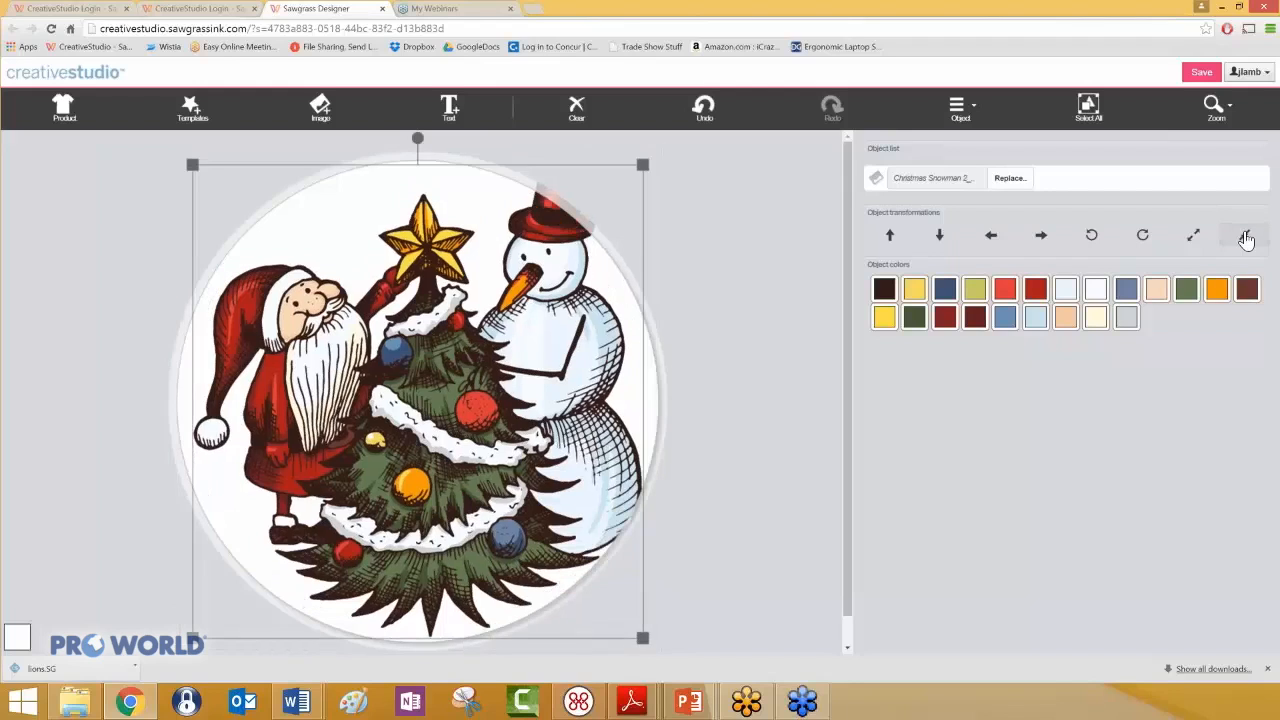
pyautogui.click(1246, 237)
pyautogui.click(1246, 237)
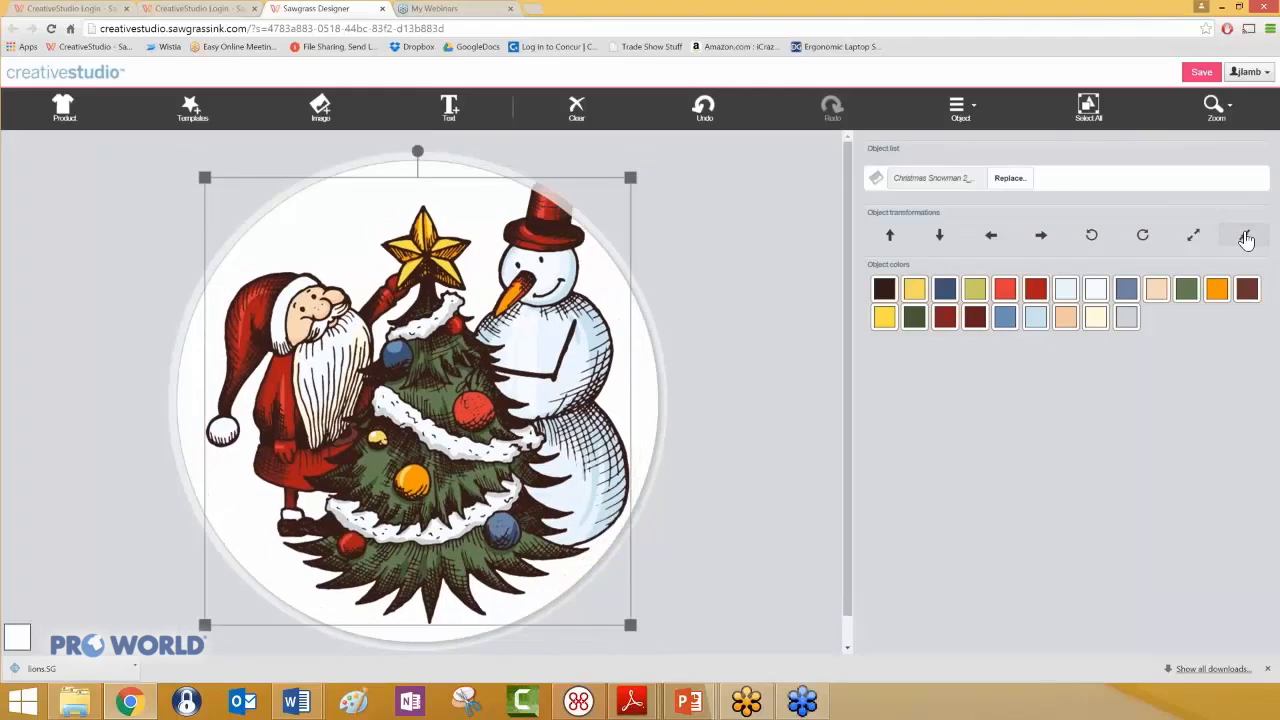
pyautogui.click(1246, 237)
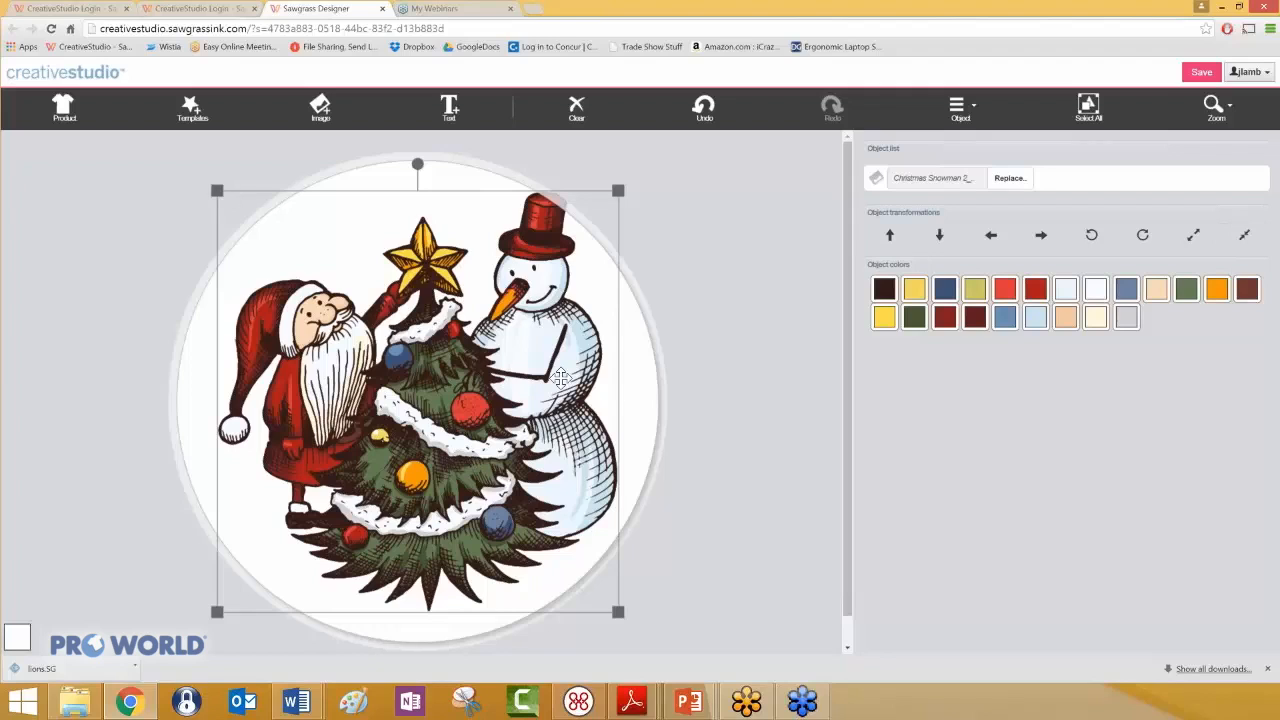
# - Move the Christmas image left to bring the snowman's hat inside the coaster, nudge it slightly right and down, and deselect it
pyautogui.moveTo(557, 378); pyautogui.dragTo(528, 381)
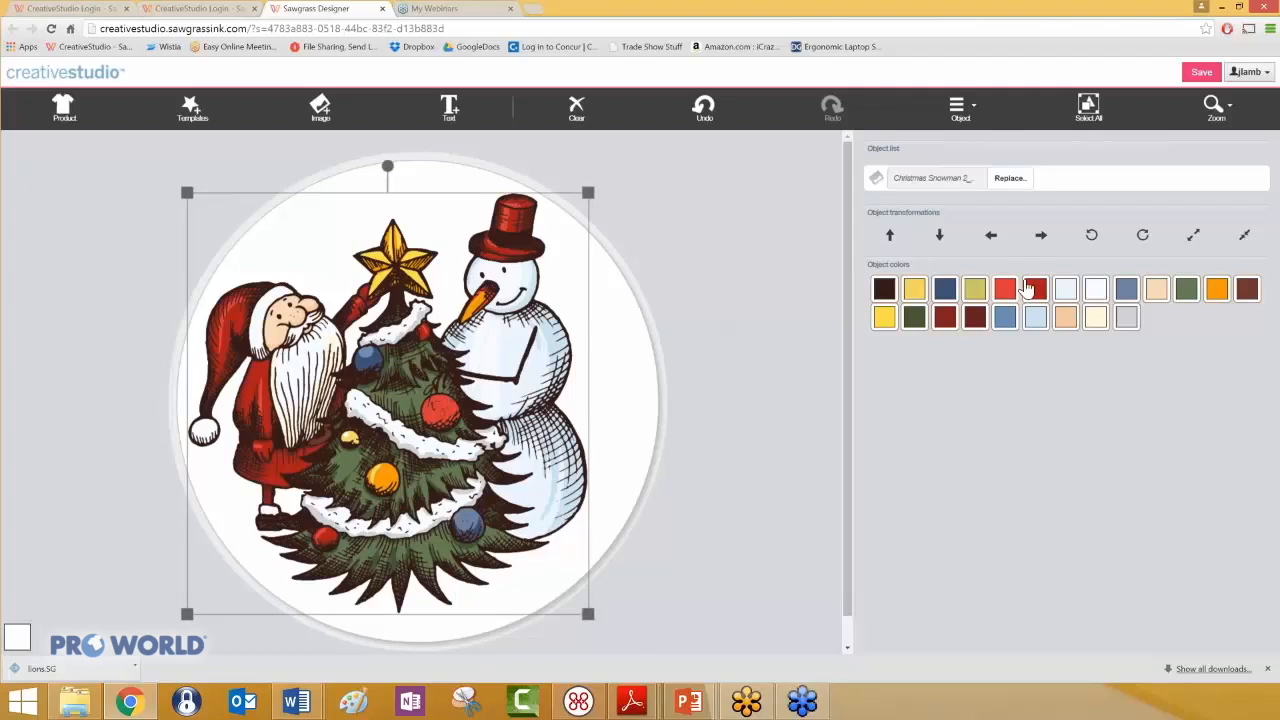
pyautogui.click(1042, 238)
pyautogui.click(940, 238)
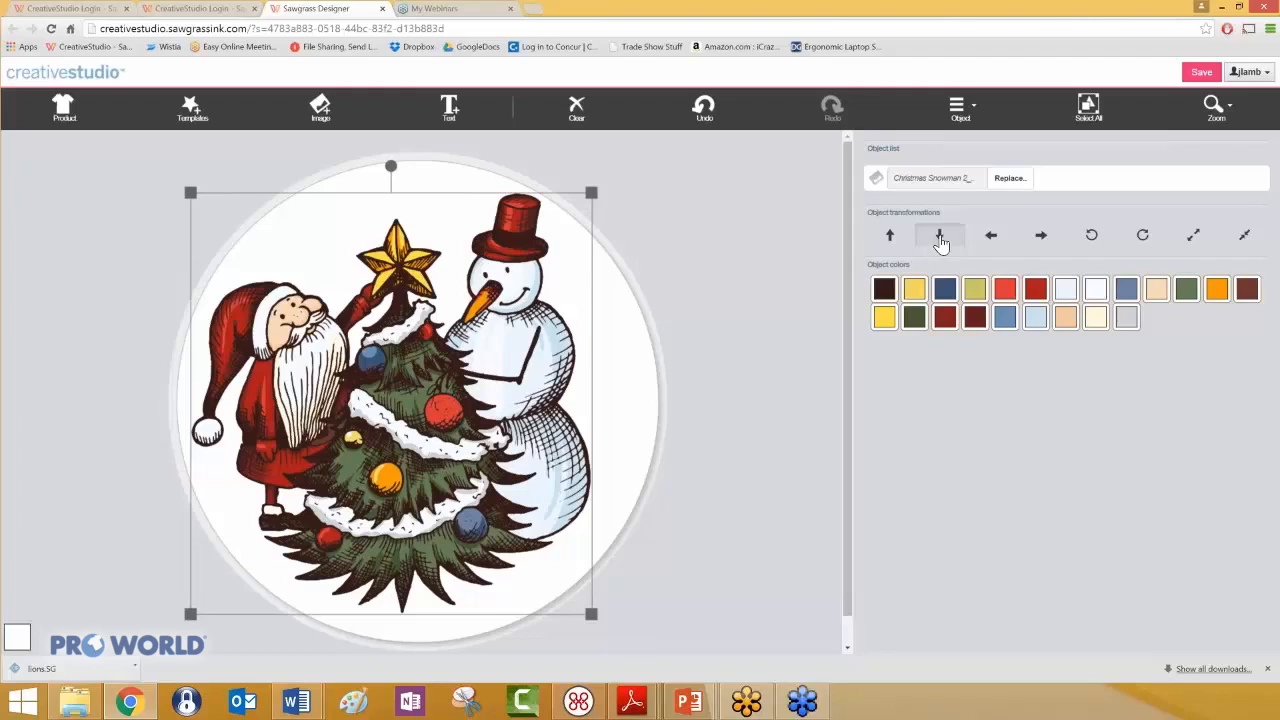
pyautogui.click(940, 238)
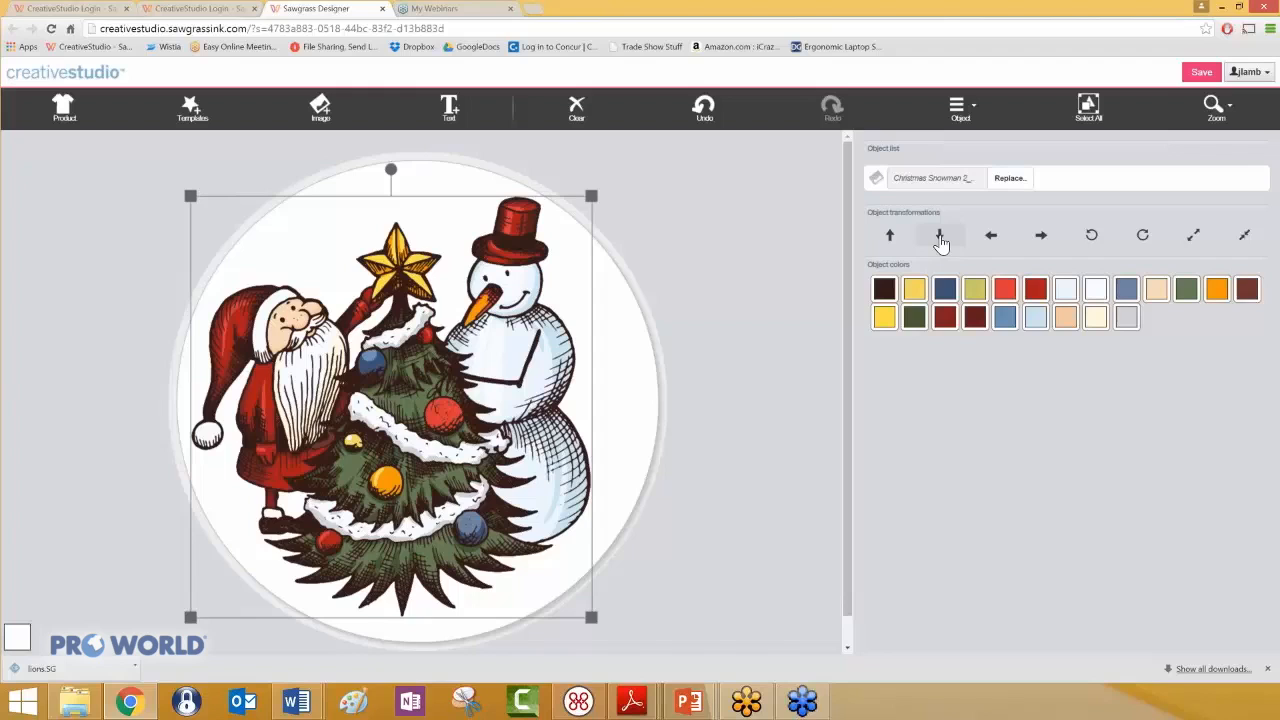
pyautogui.click(642, 328)
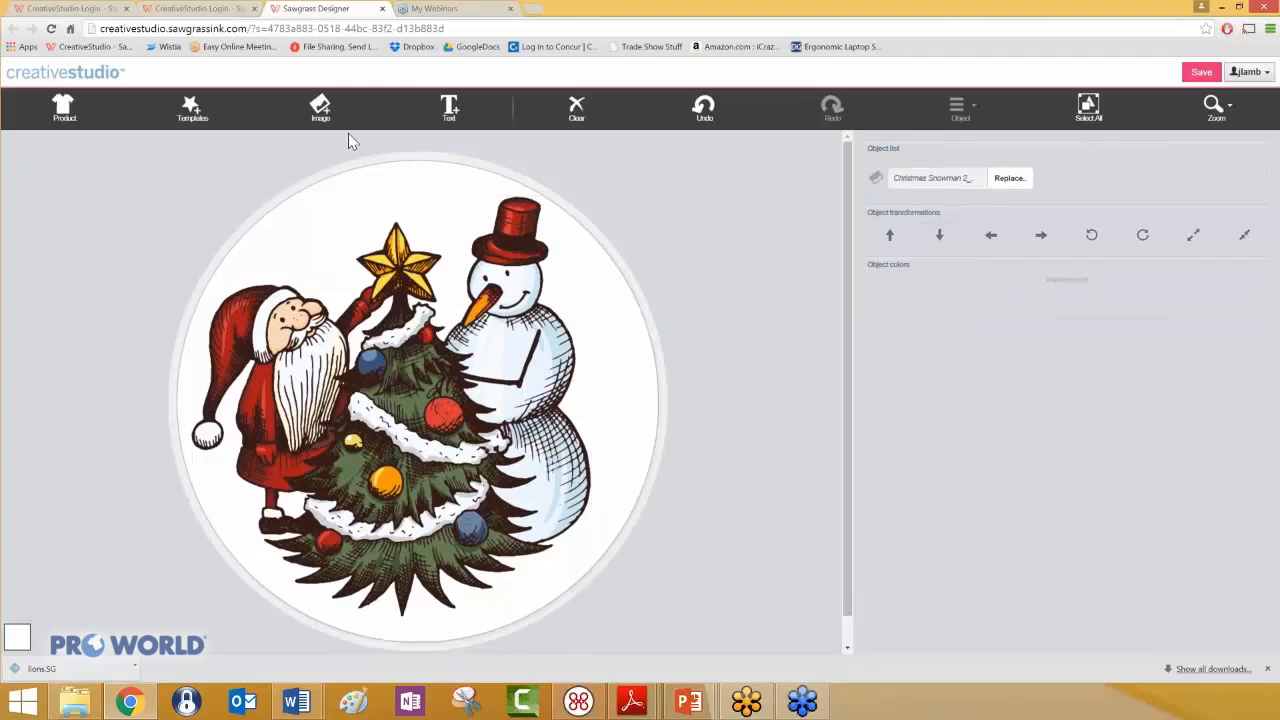
# - Add the blue Snowflakes 6-G9 pattern from the Backgrounds: Recolorable Patterns category, waiting for the unresponsive page to load it
pyautogui.click(322, 110)
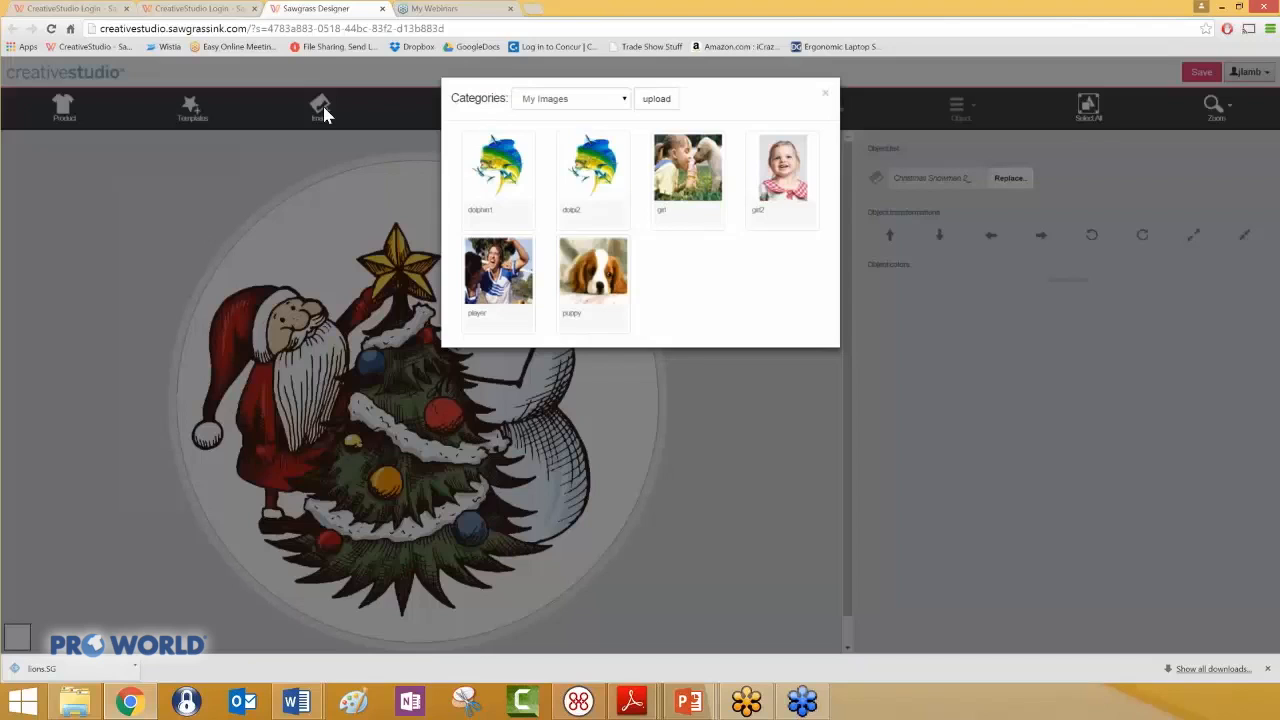
pyautogui.click(624, 100)
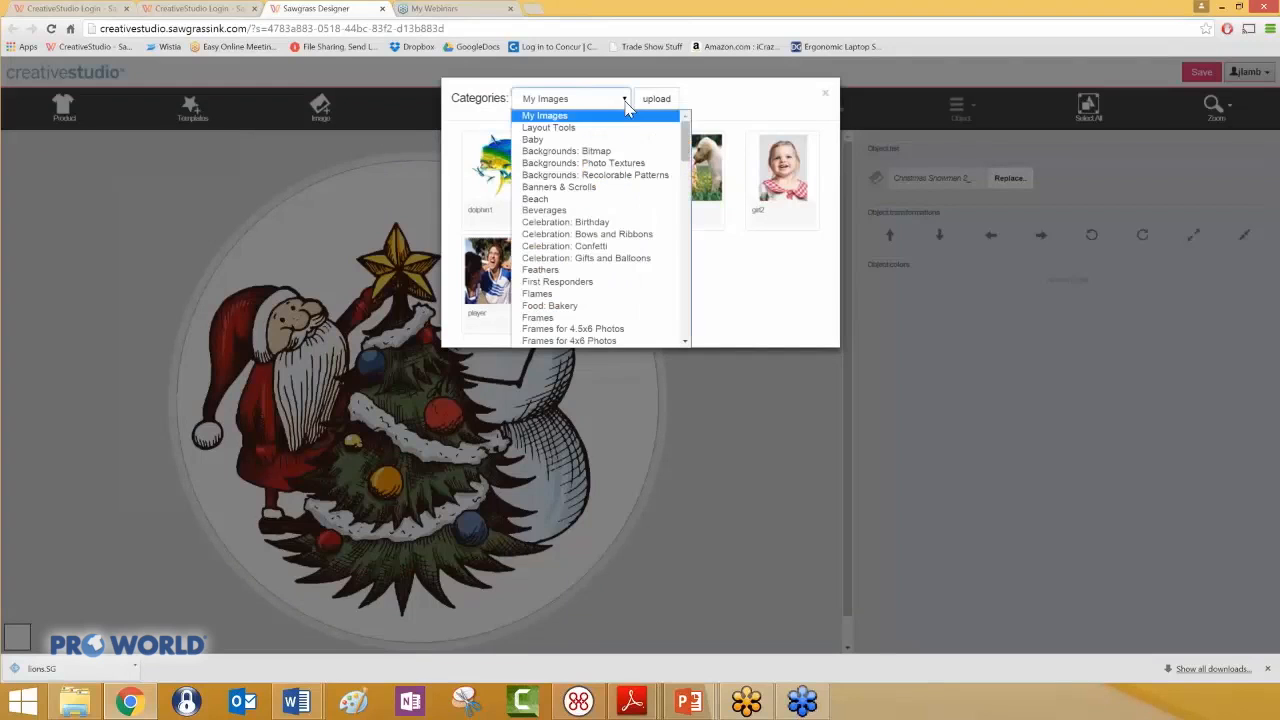
pyautogui.click(628, 176)
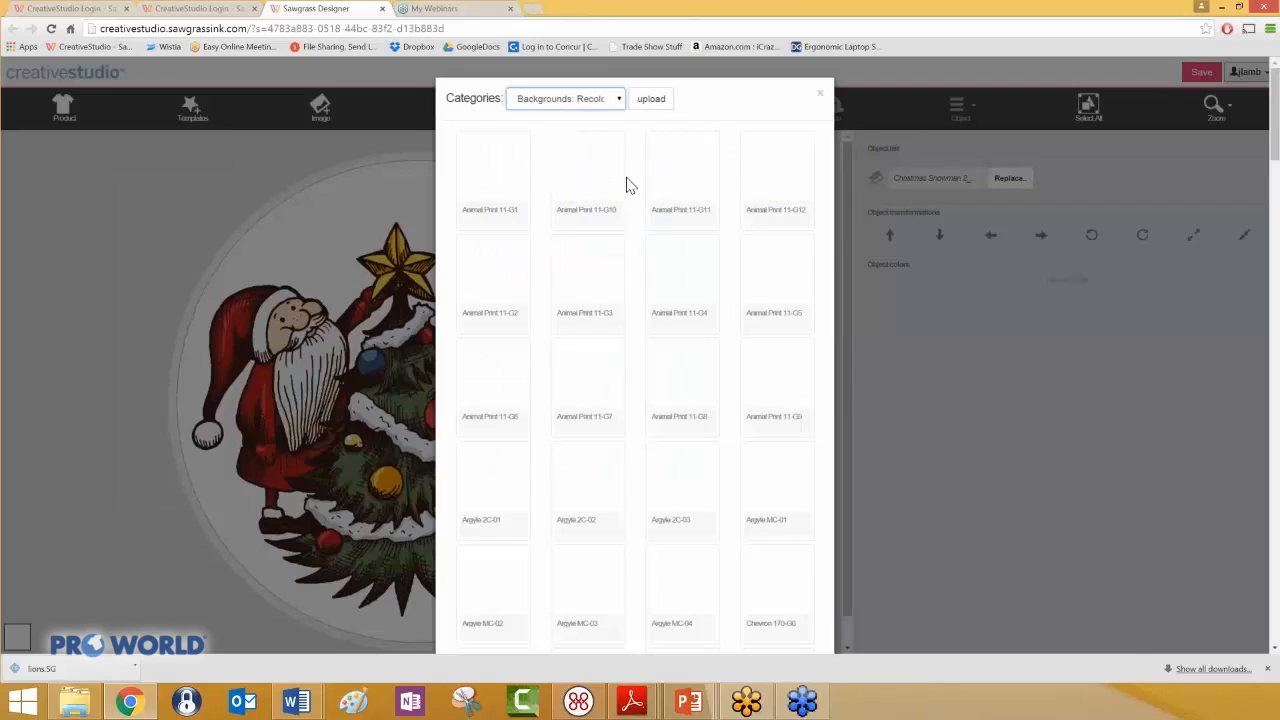
pyautogui.scroll(-5, 840, 307)
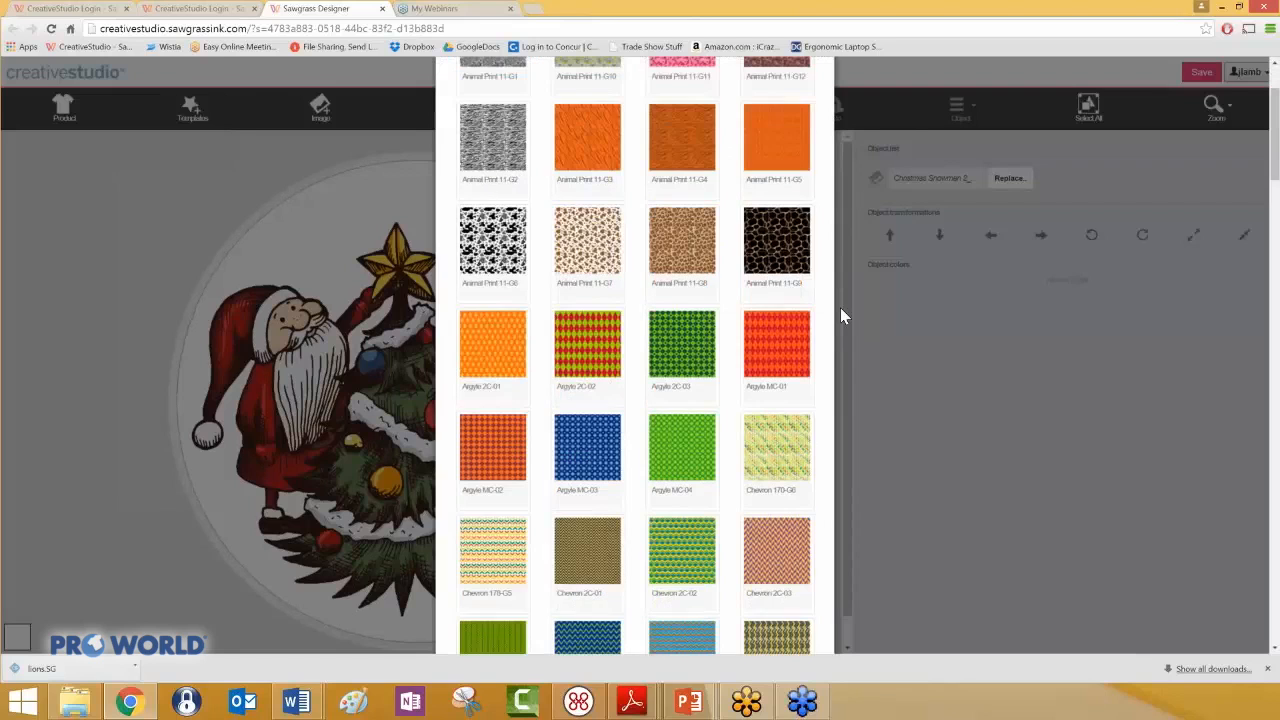
pyautogui.scroll(-5, 839, 310)
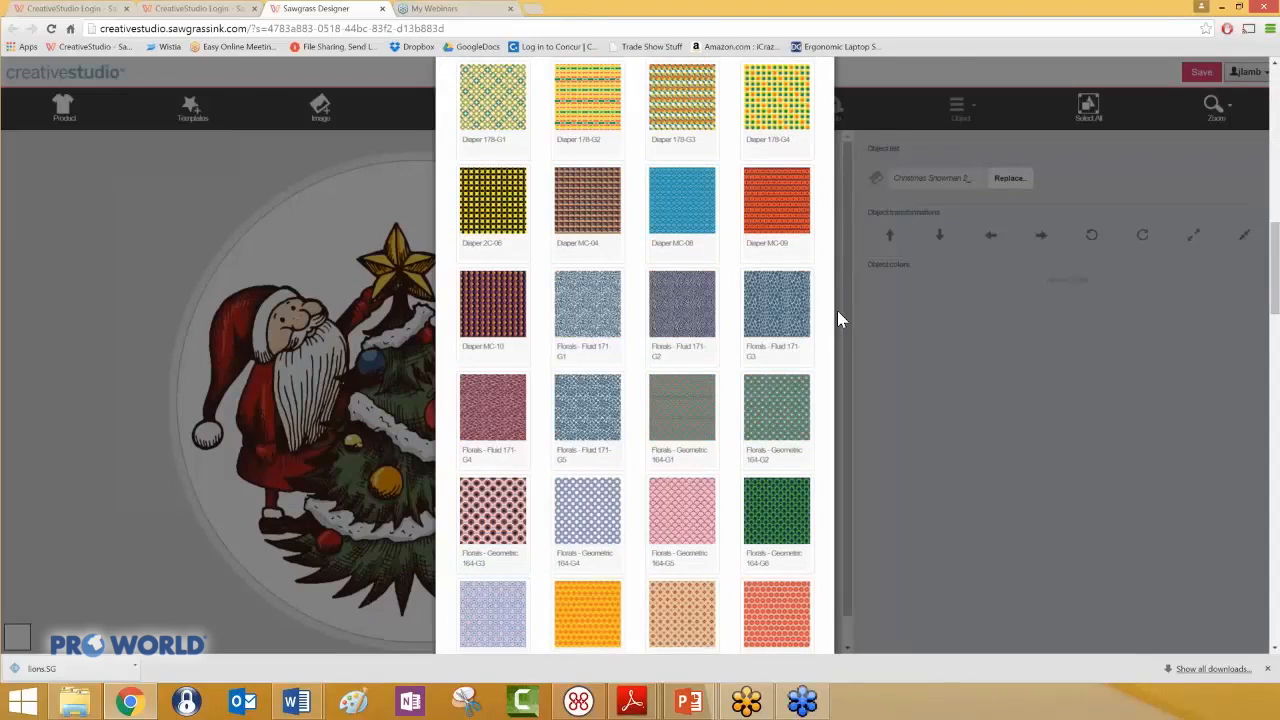
pyautogui.scroll(-12, 837, 310)
pyautogui.scroll(-5, 835, 318)
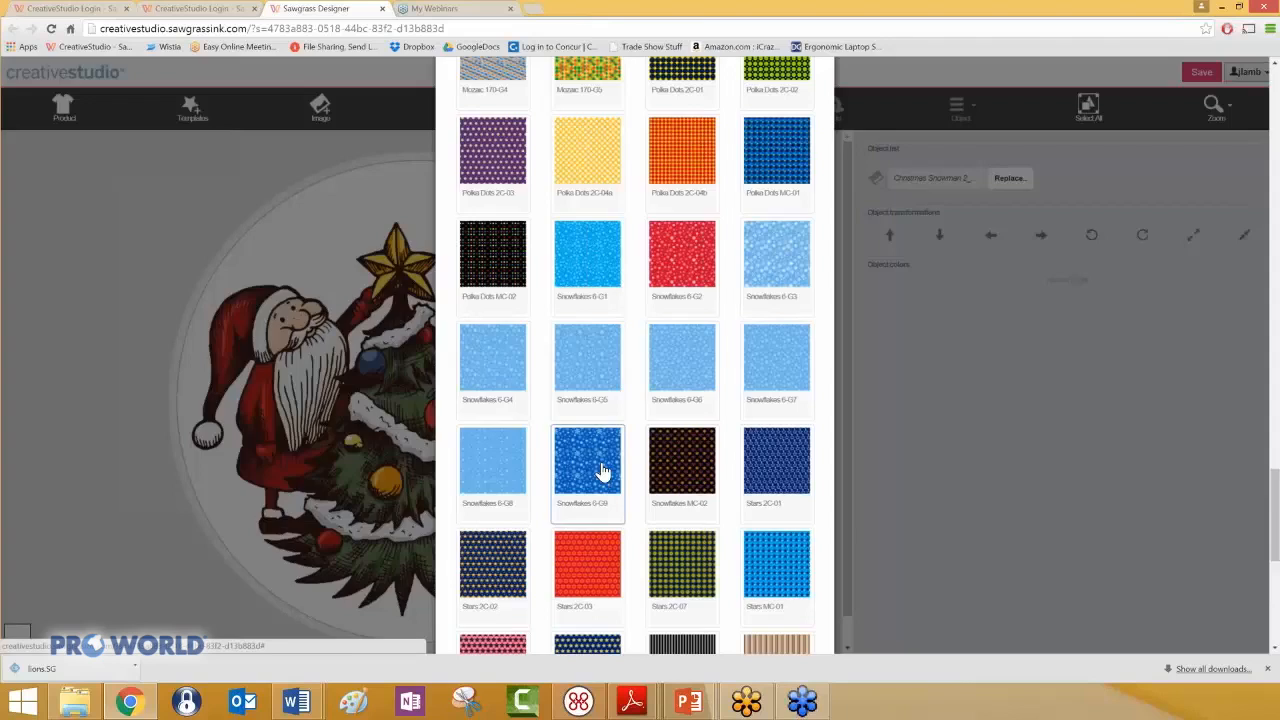
pyautogui.click(603, 471)
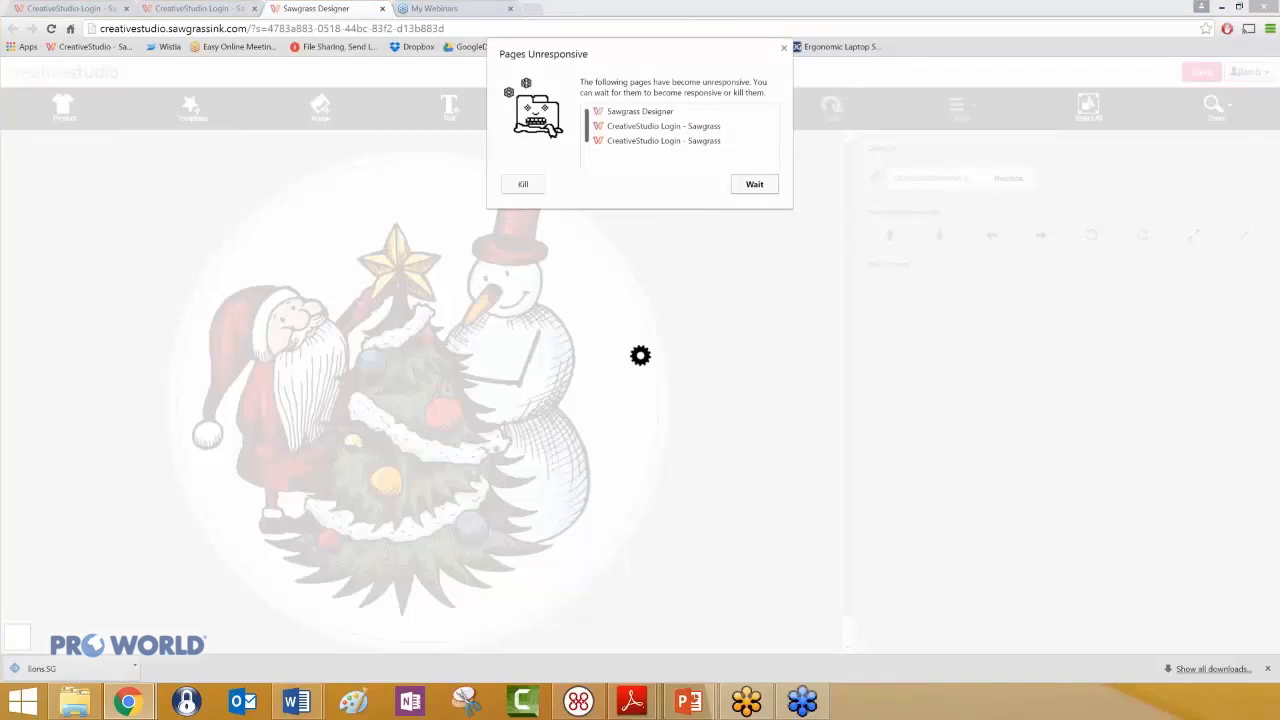
pyautogui.click(754, 186)
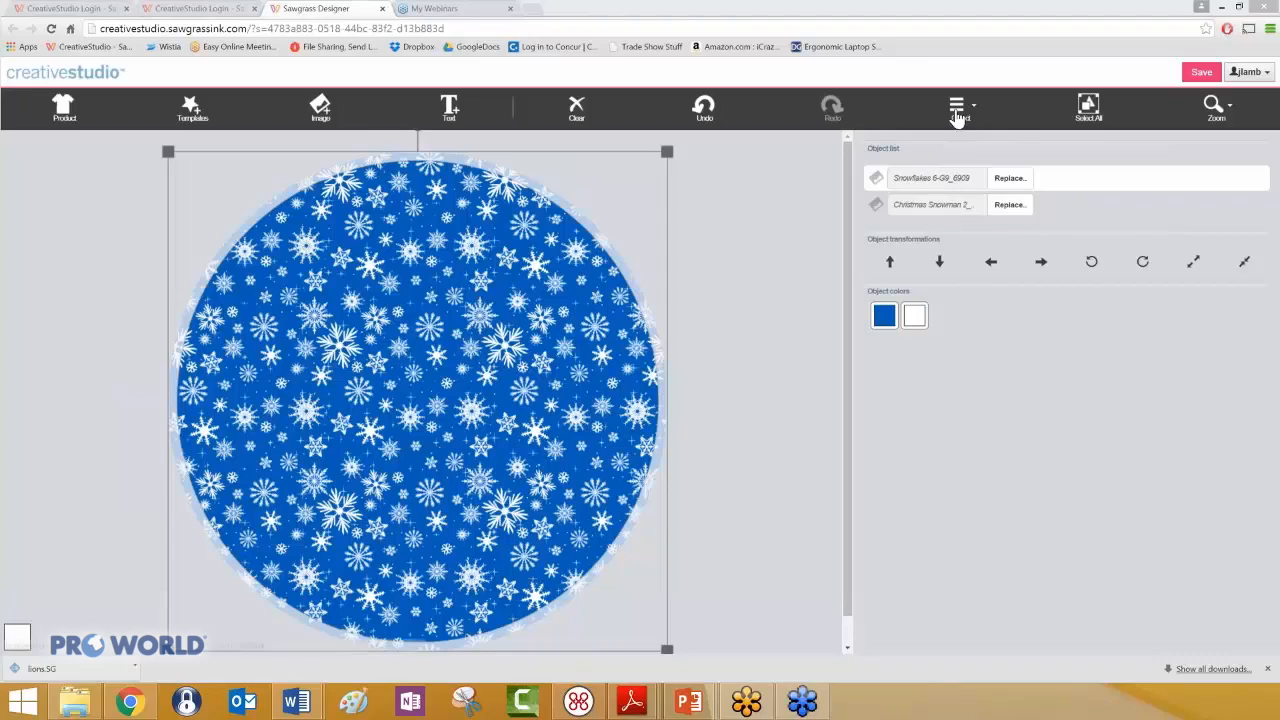
# - Move the snowflake pattern down one layer behind the Christmas Snowman 2 image
pyautogui.click(957, 112)
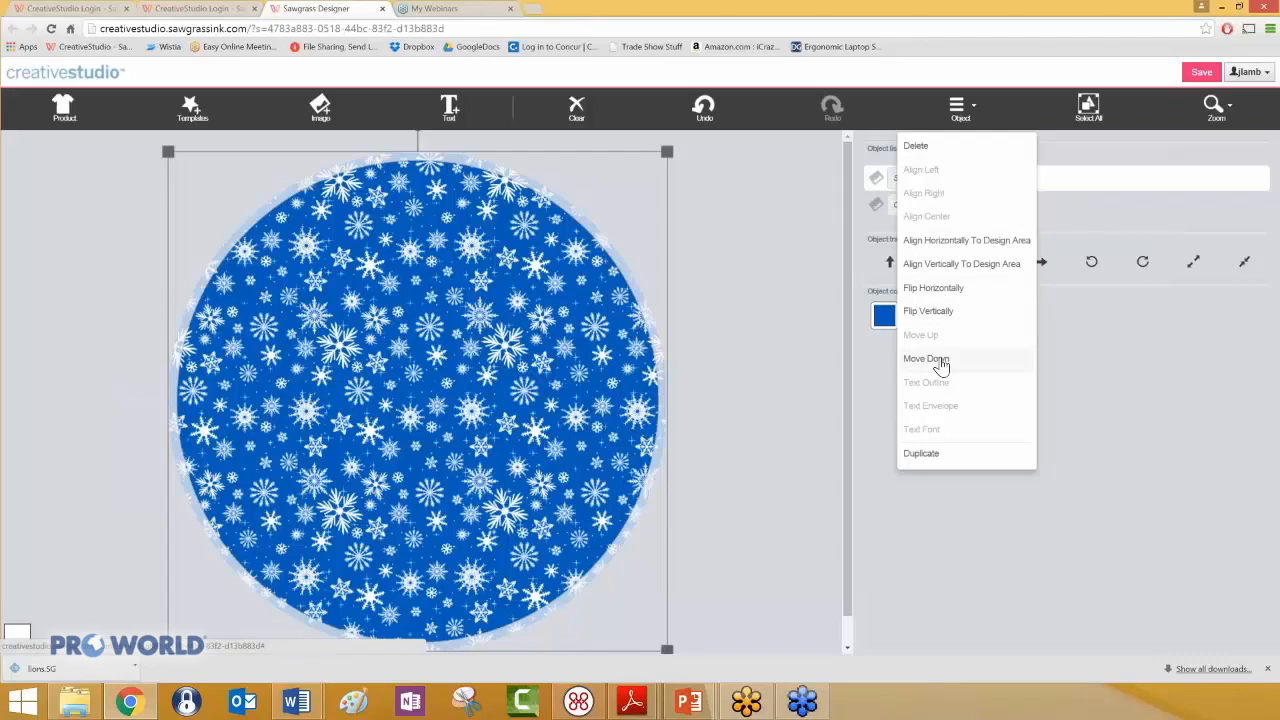
pyautogui.click(945, 360)
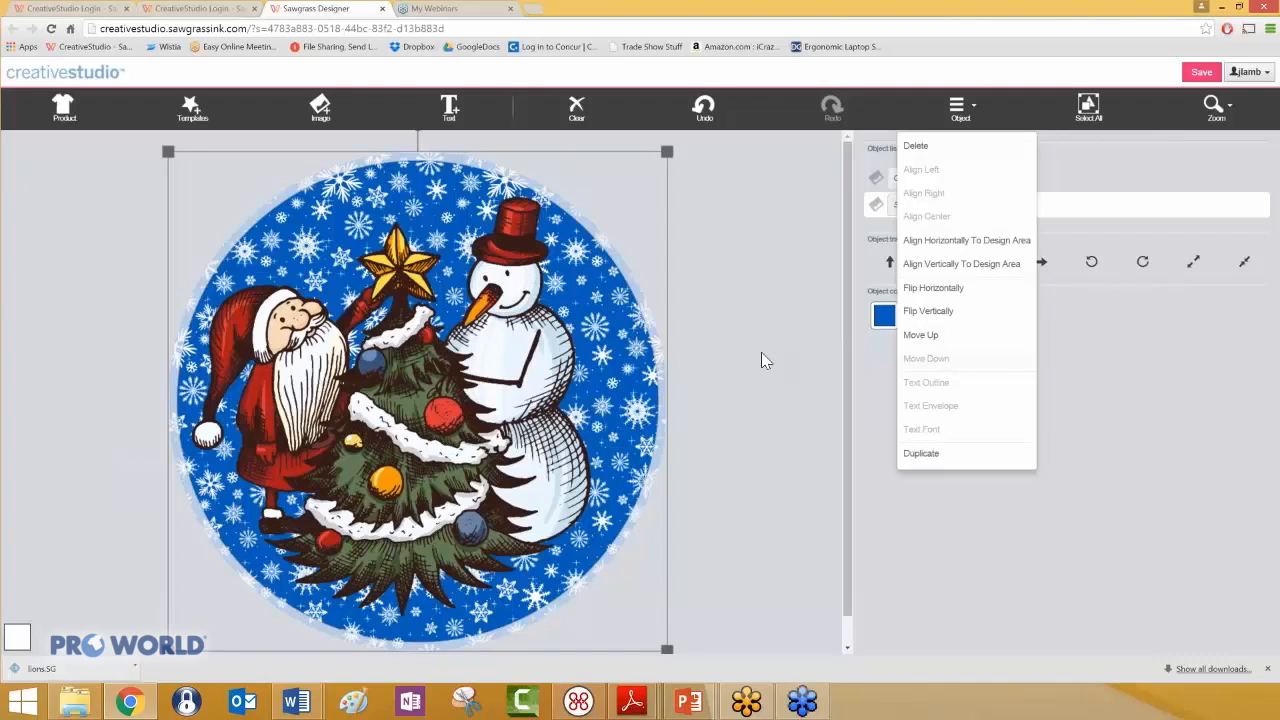
pyautogui.click(887, 315)
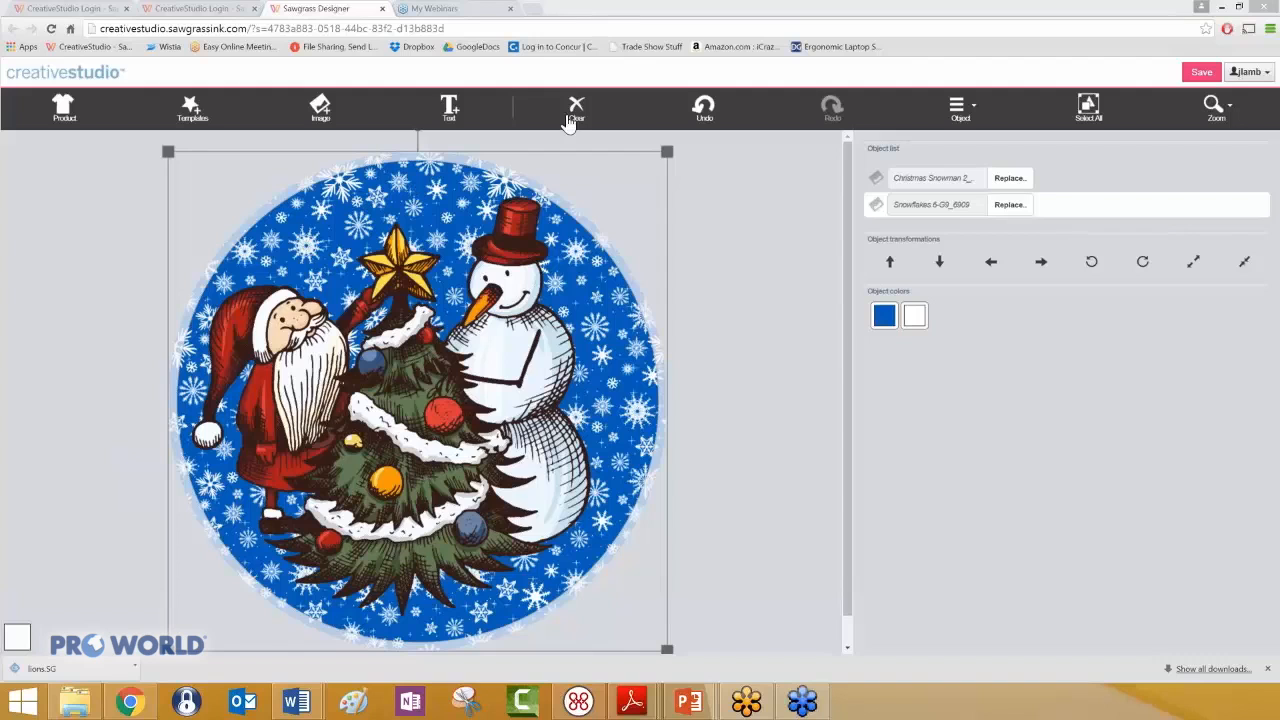
# - Clear all designs and switch the product to the Round (3.54") Unisub coaster, using the Tiled x2 on A4/Letter Page side
pyautogui.click(576, 110)
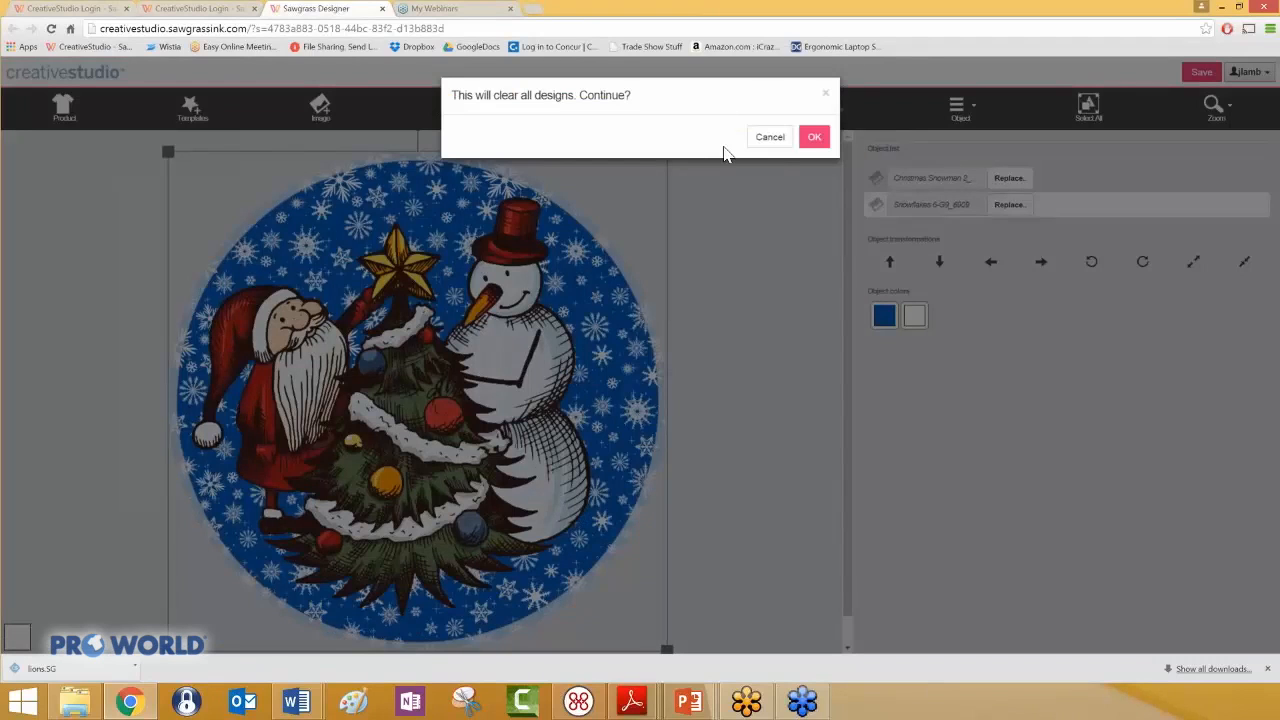
pyautogui.click(814, 139)
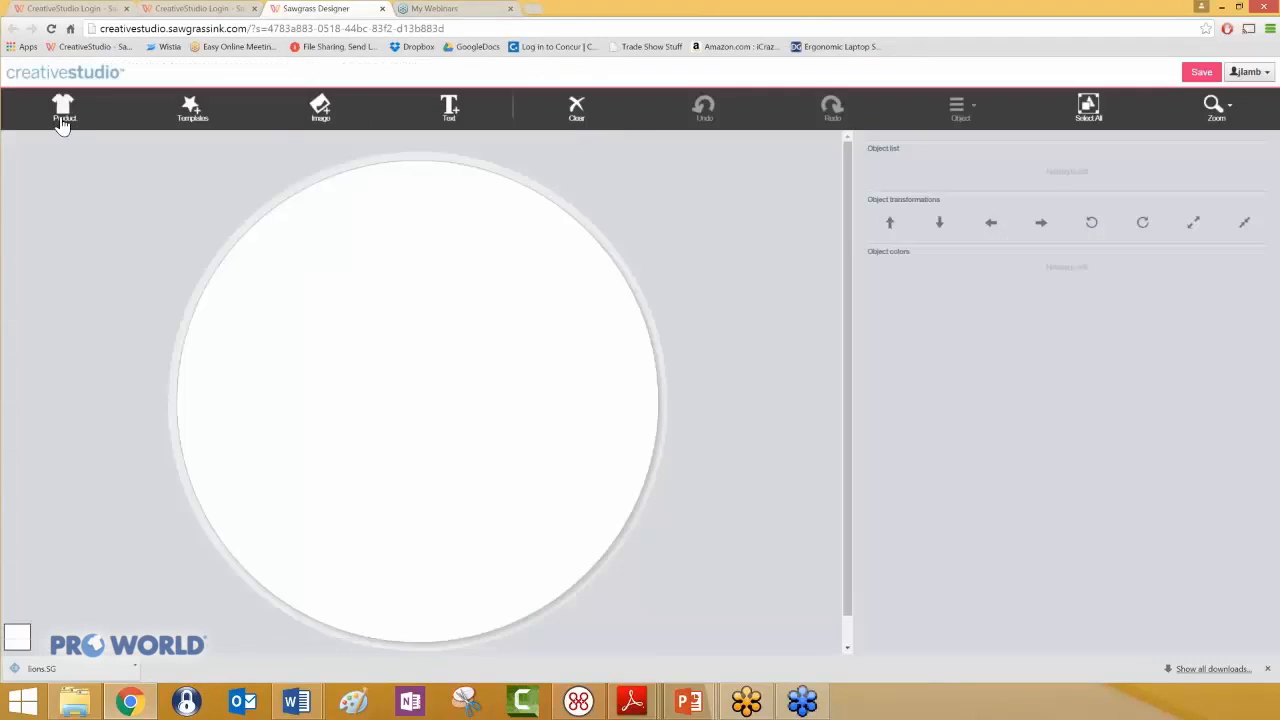
pyautogui.click(62, 112)
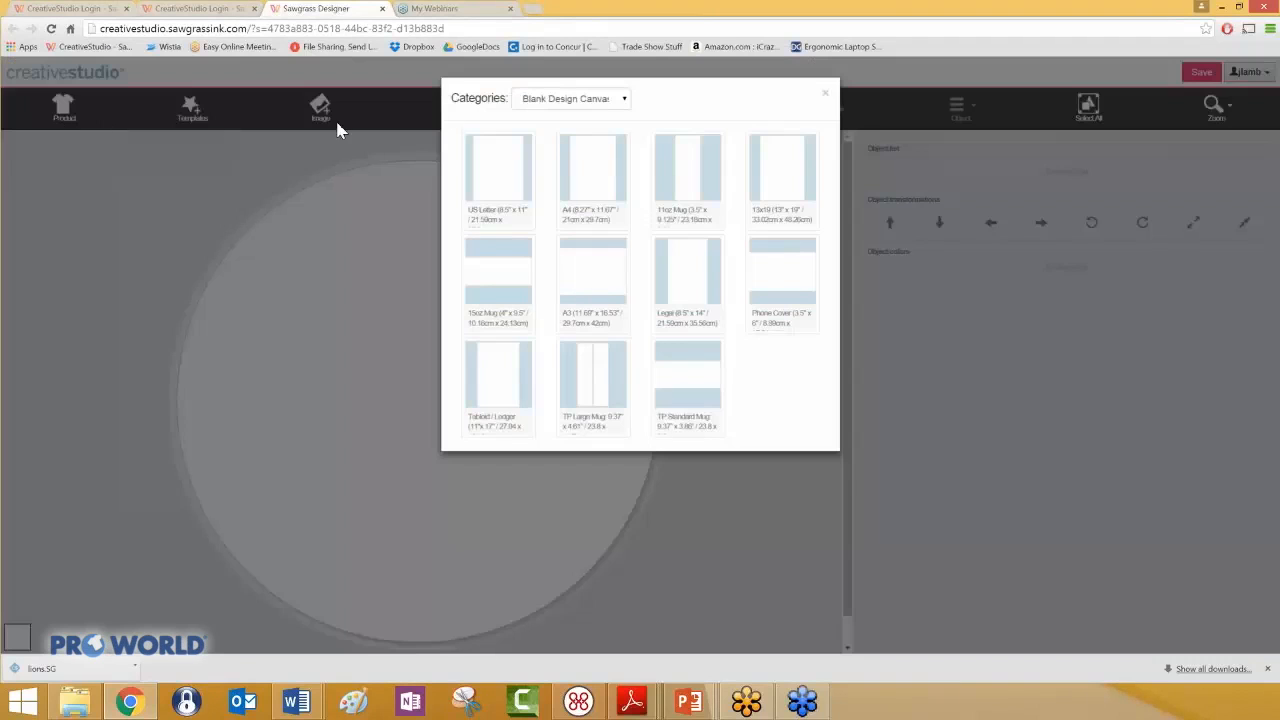
pyautogui.click(620, 100)
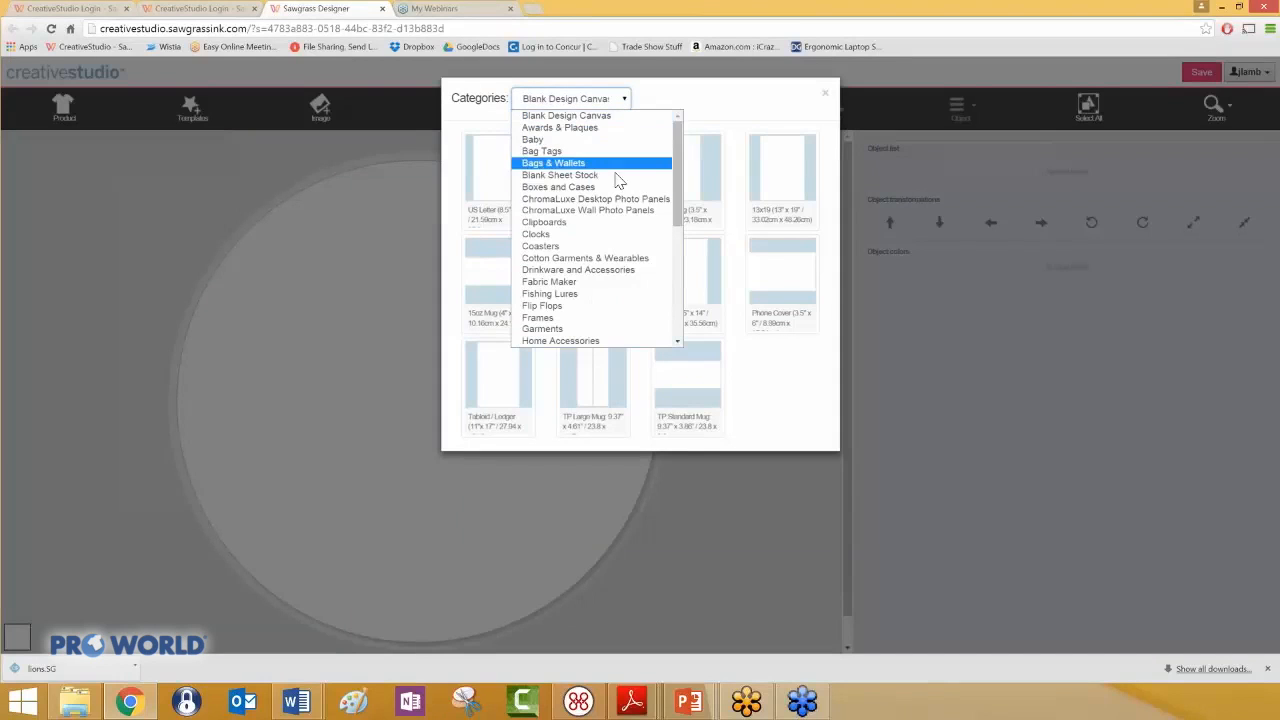
pyautogui.click(605, 248)
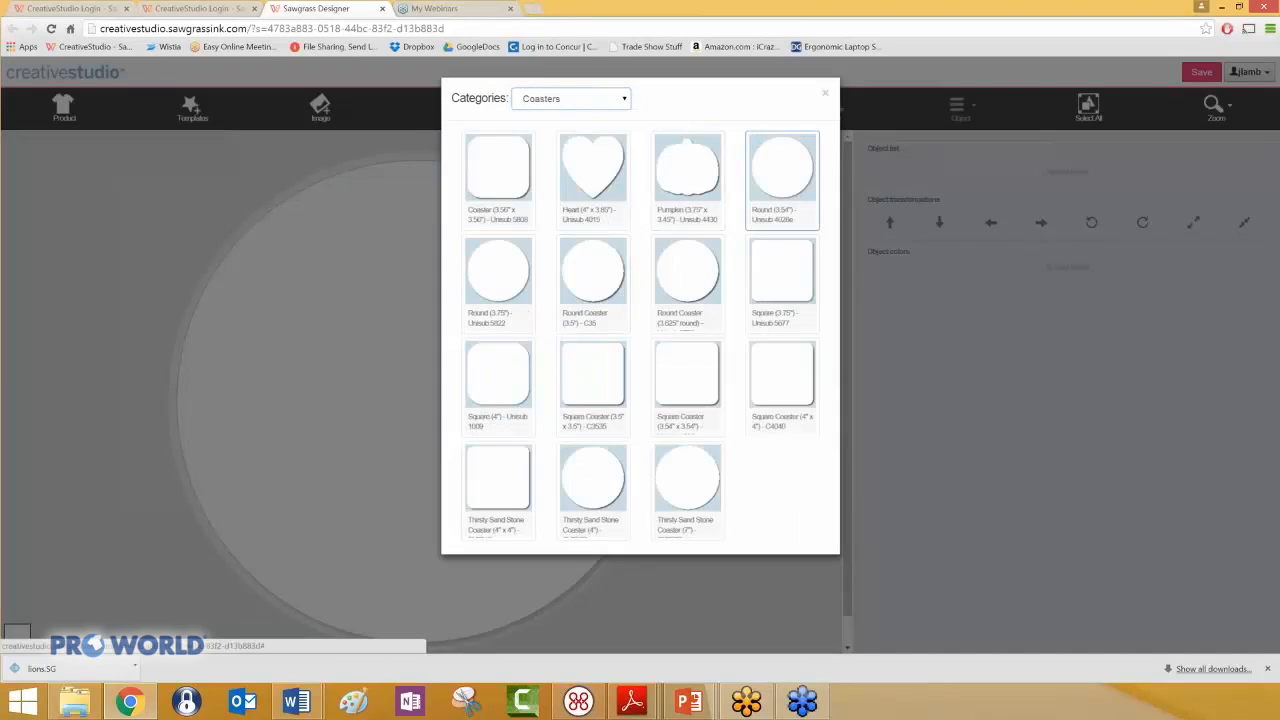
pyautogui.click(782, 170)
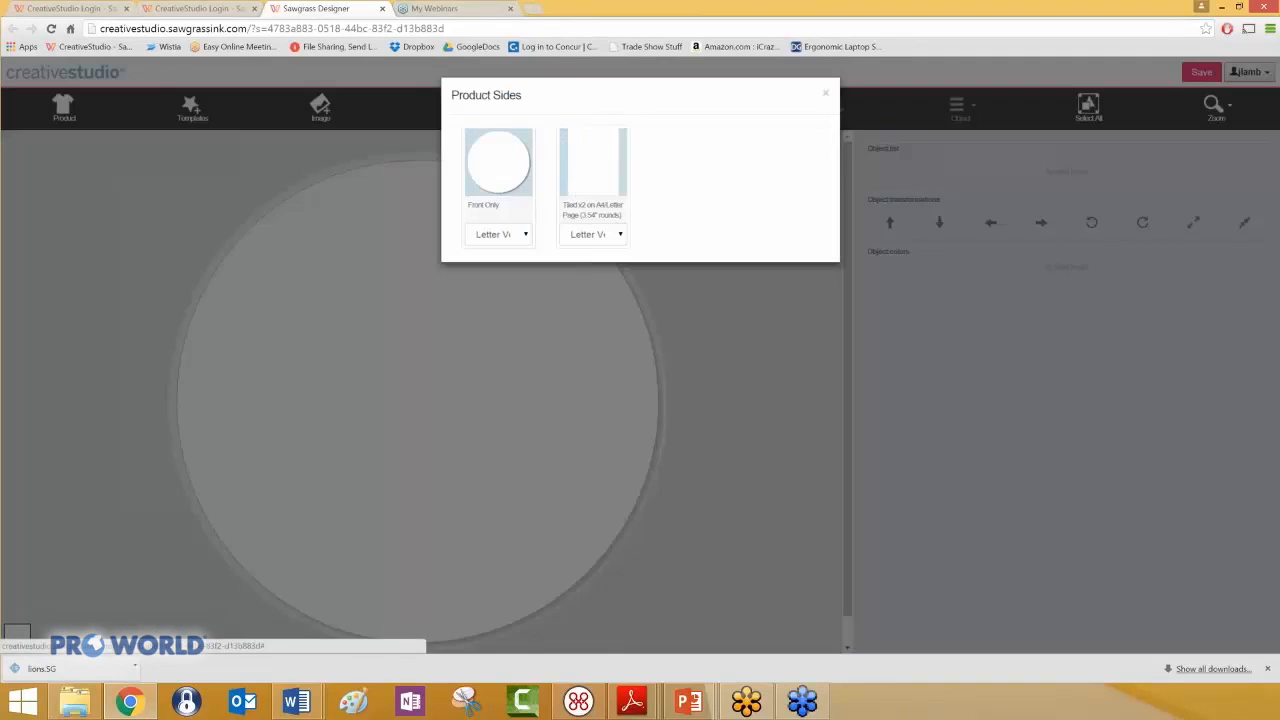
pyautogui.click(585, 175)
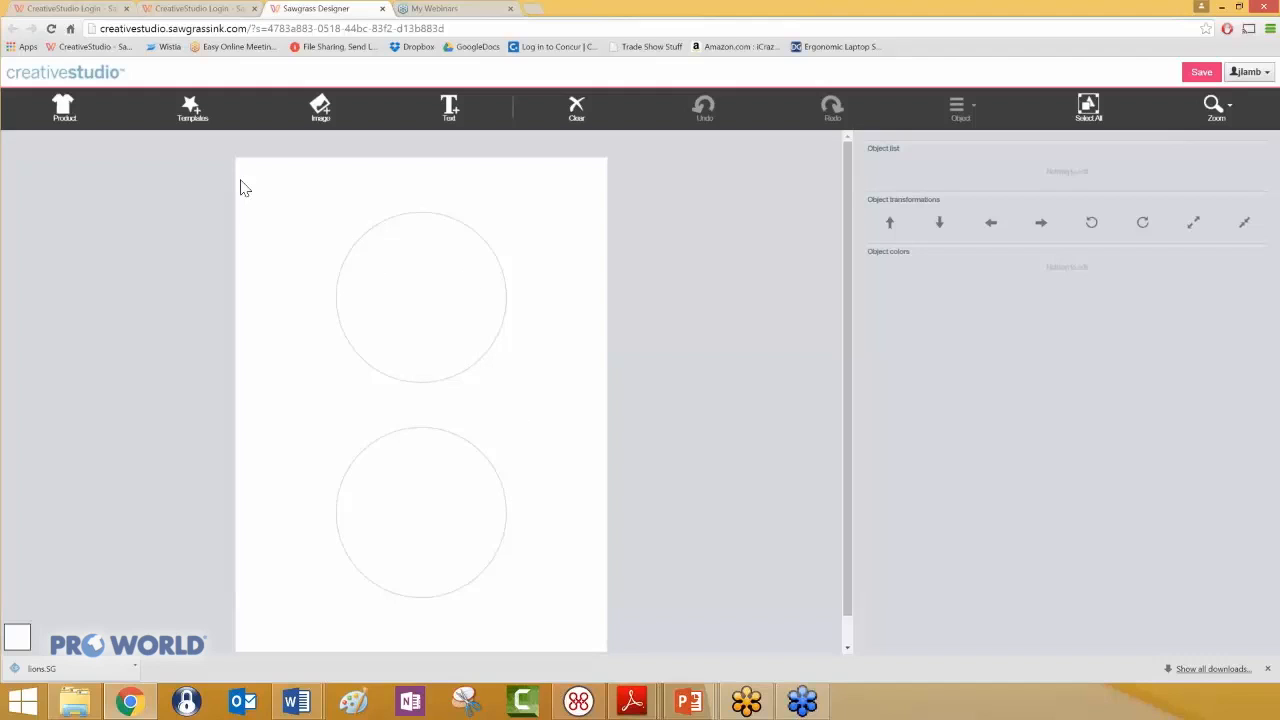
# - Choose the first 13x19 Production Jig (UN 4104) from the Unisub Production Jigs product category
pyautogui.click(64, 110)
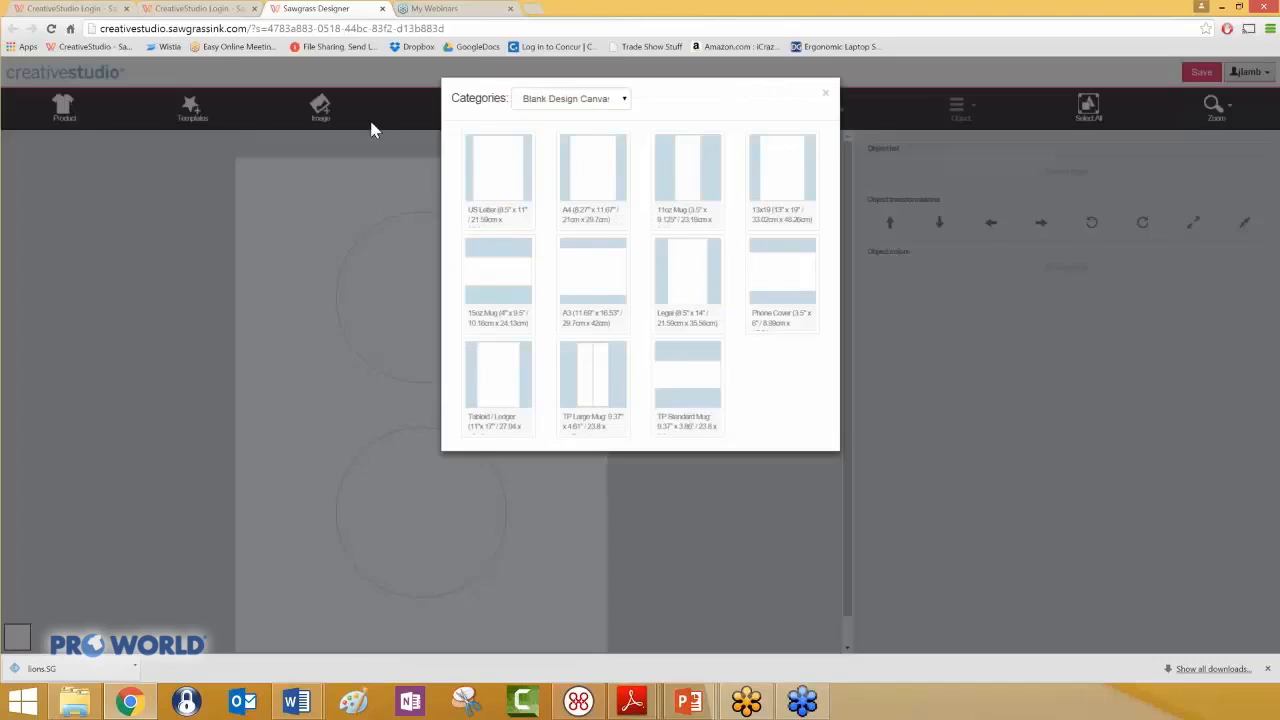
pyautogui.click(623, 99)
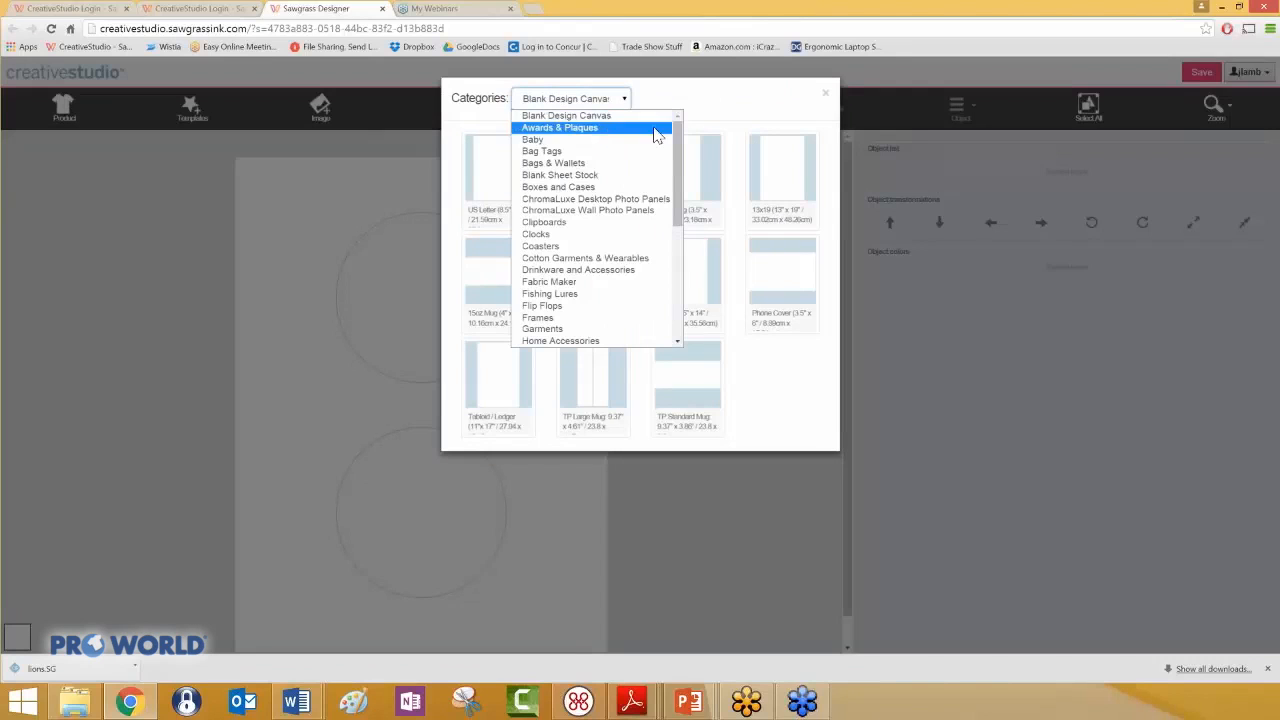
pyautogui.moveTo(678, 145); pyautogui.dragTo(697, 270)
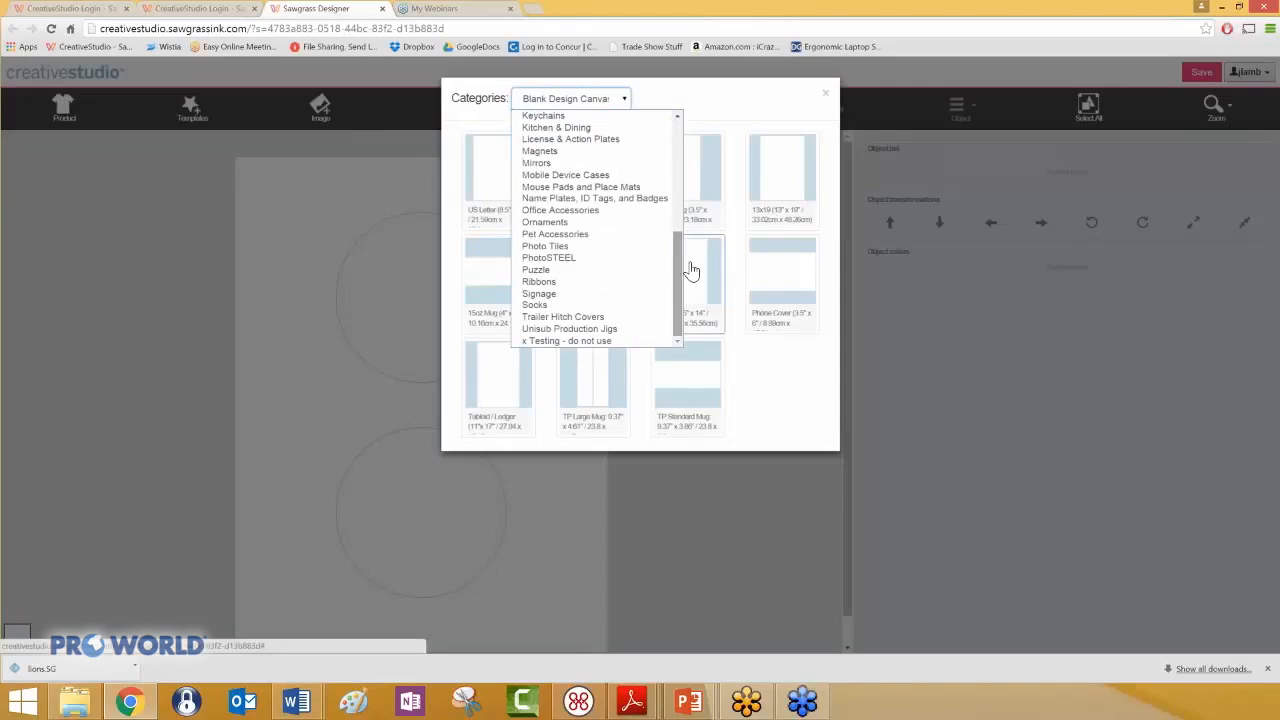
pyautogui.click(633, 335)
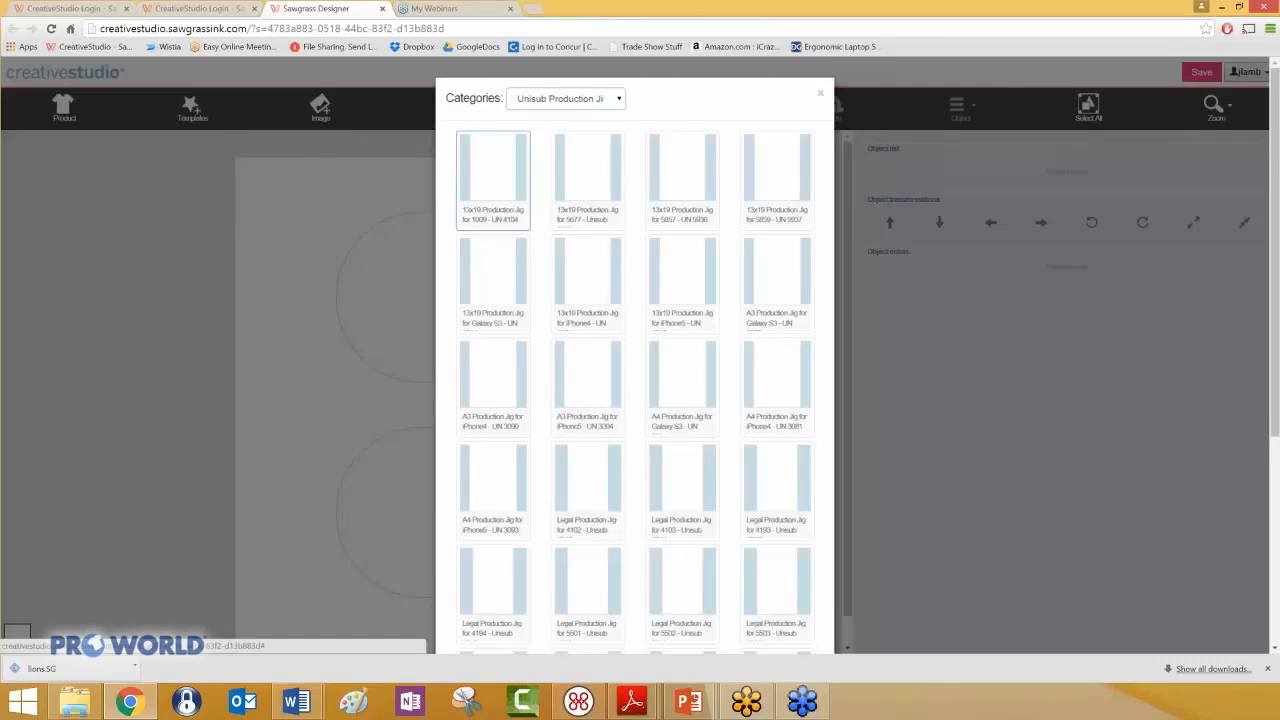
pyautogui.click(505, 197)
pyautogui.click(505, 197)
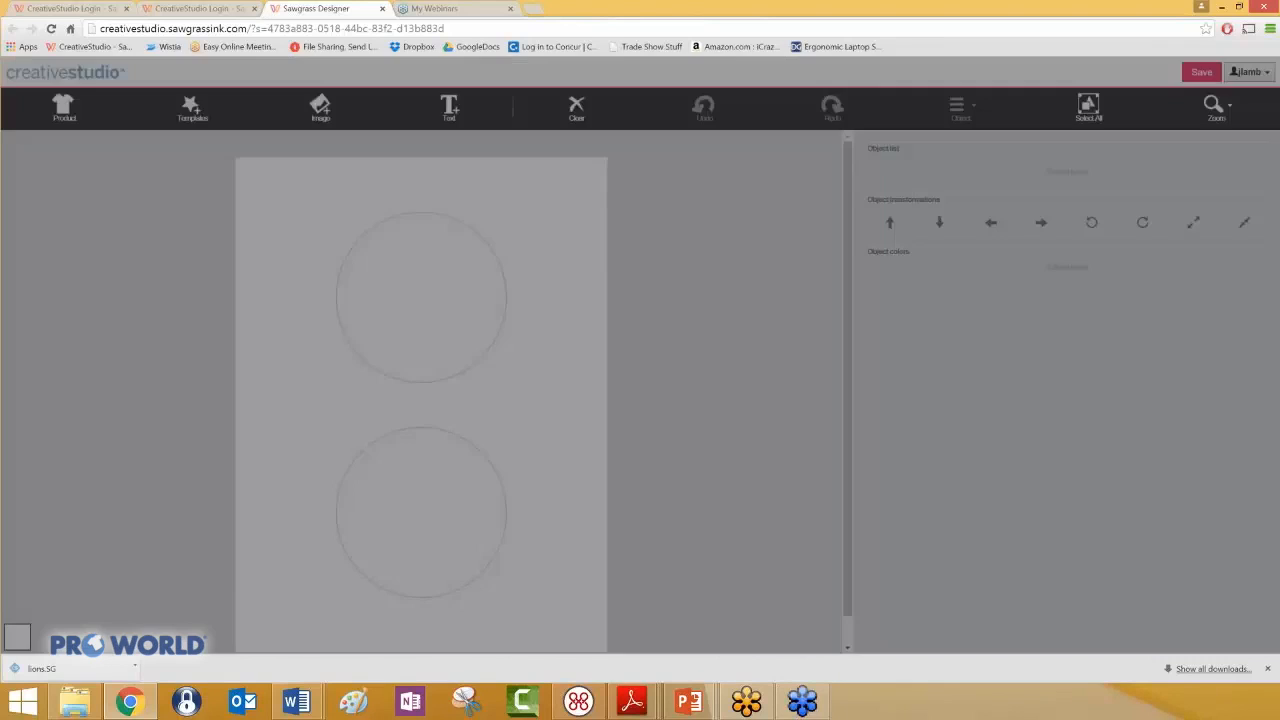